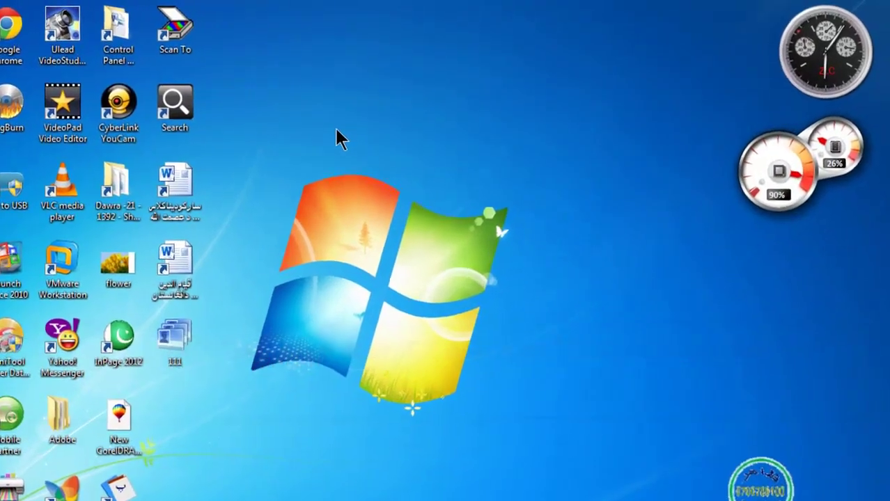
pyautogui.rightClick(337, 131)
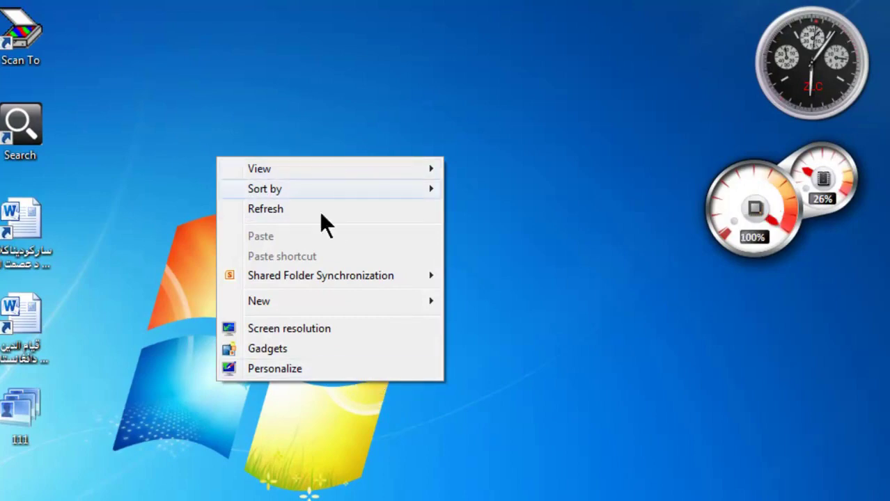
pyautogui.click(160, 135)
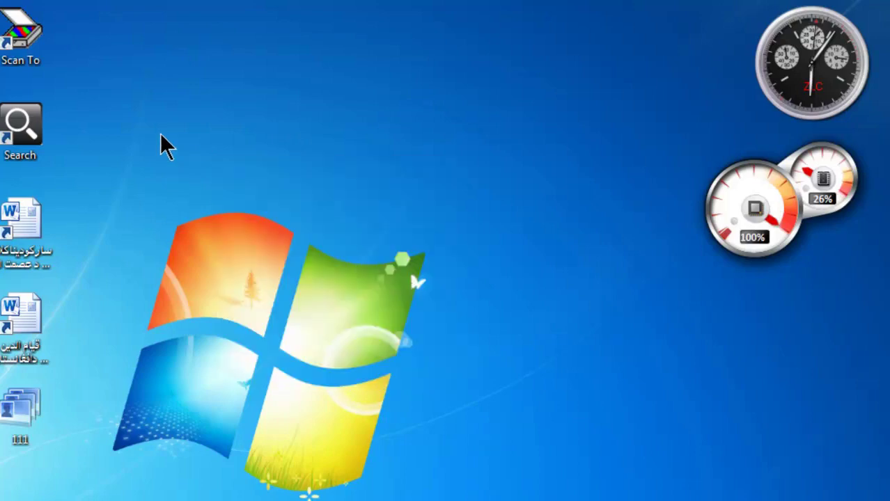
pyautogui.rightClick(161, 133)
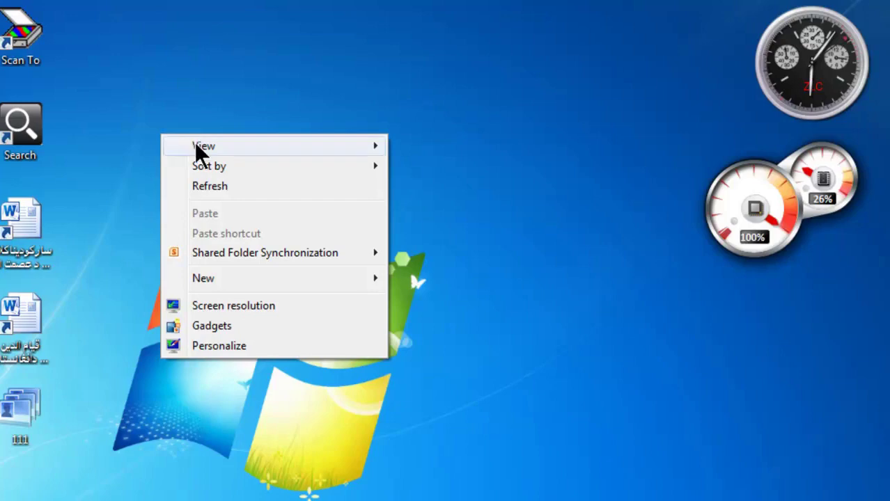
pyautogui.moveTo(206, 141)
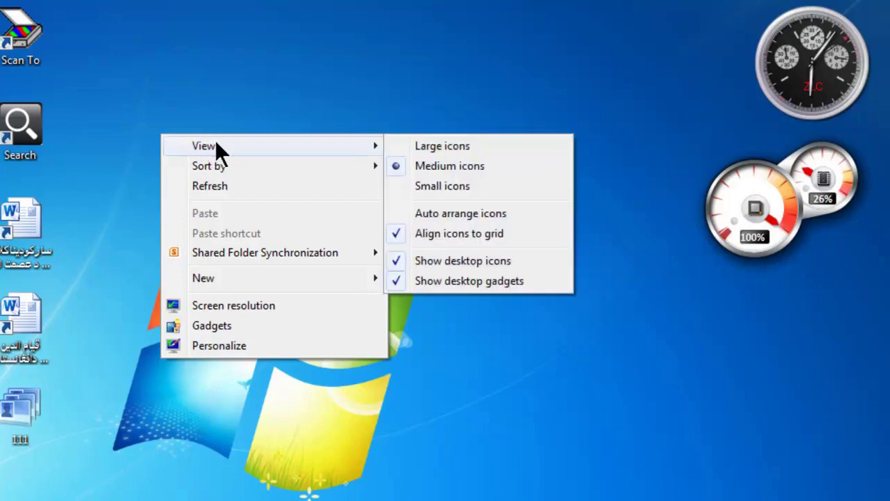
pyautogui.click(171, 85)
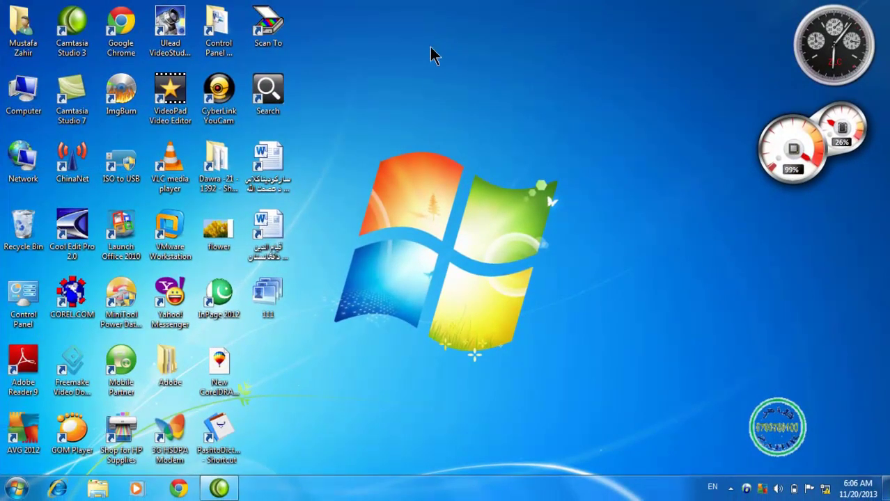
# Display the desktop icons at the Large icons size
pyautogui.rightClick(390, 82)
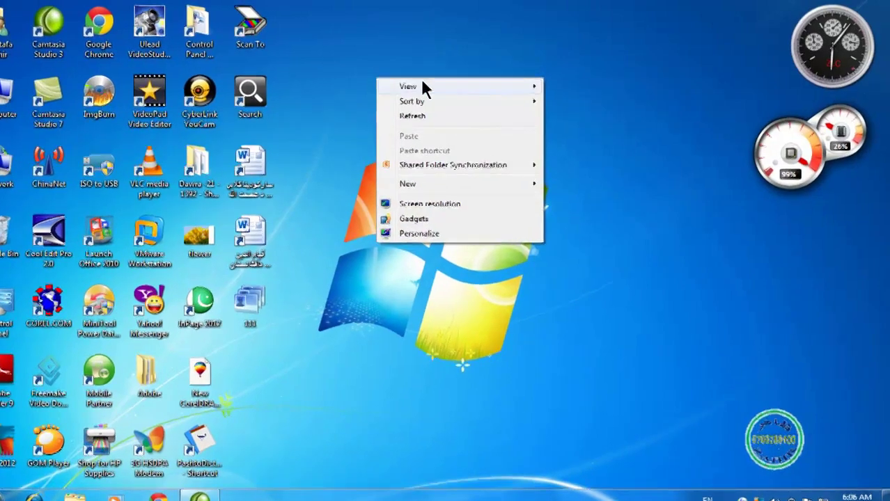
pyautogui.moveTo(487, 88)
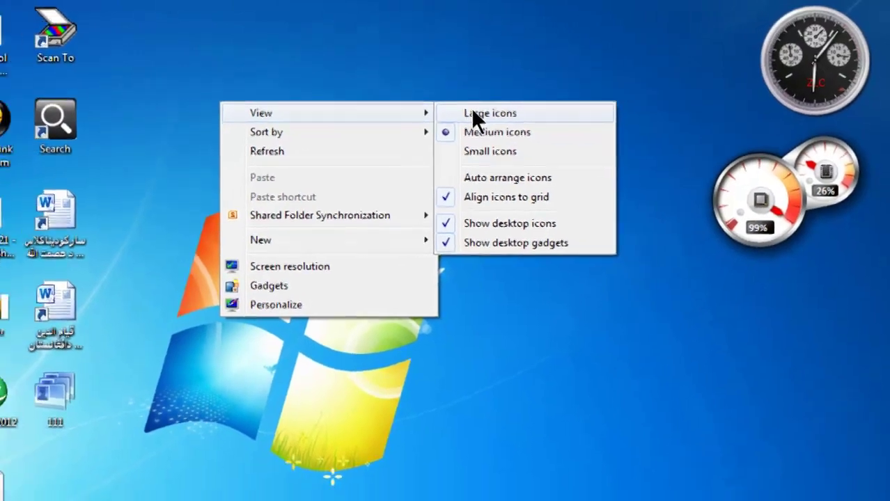
pyautogui.click(445, 121)
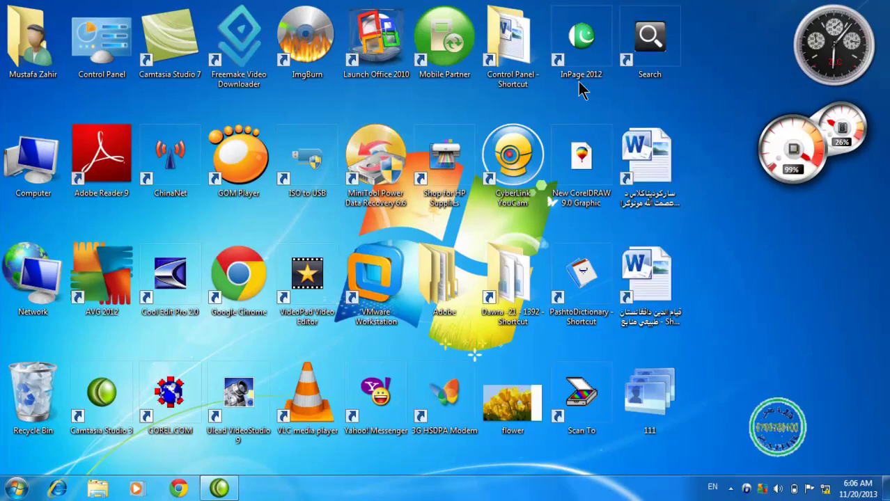
# Switch the desktop icons from large to the Medium icons size
pyautogui.rightClick(713, 249)
pyautogui.moveTo(728, 253)
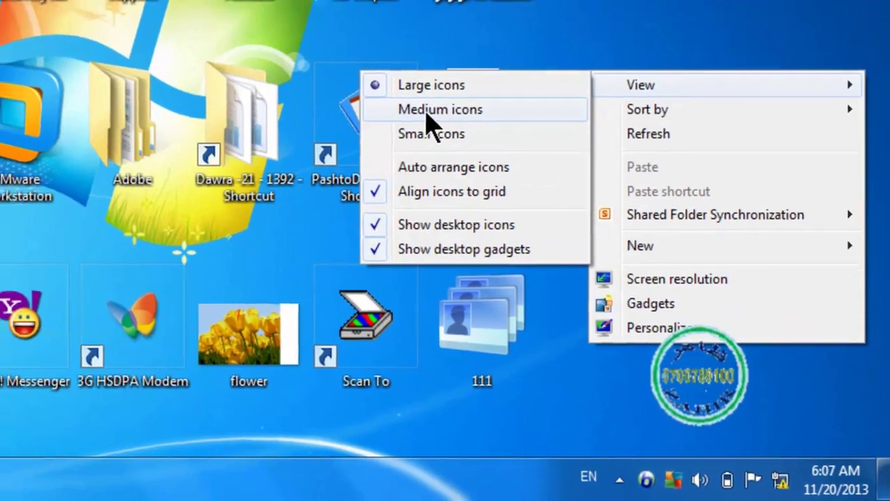
pyautogui.click(417, 103)
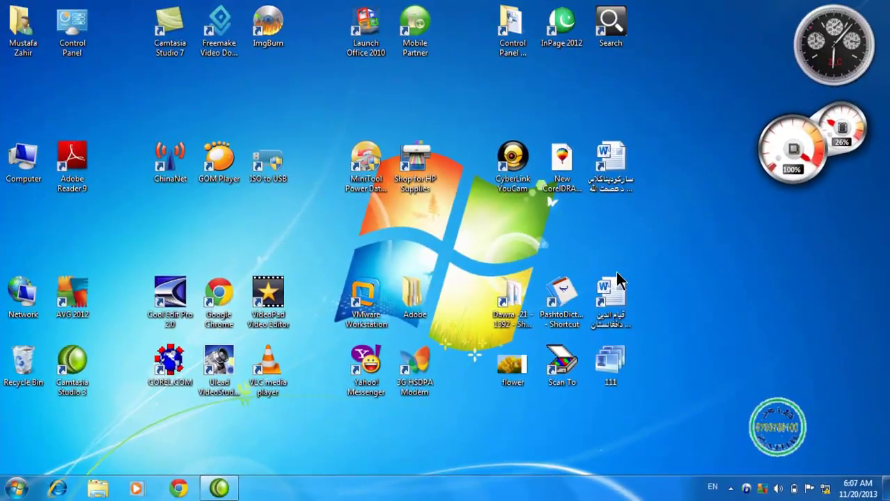
# Refresh the desktop twice
pyautogui.rightClick(655, 244)
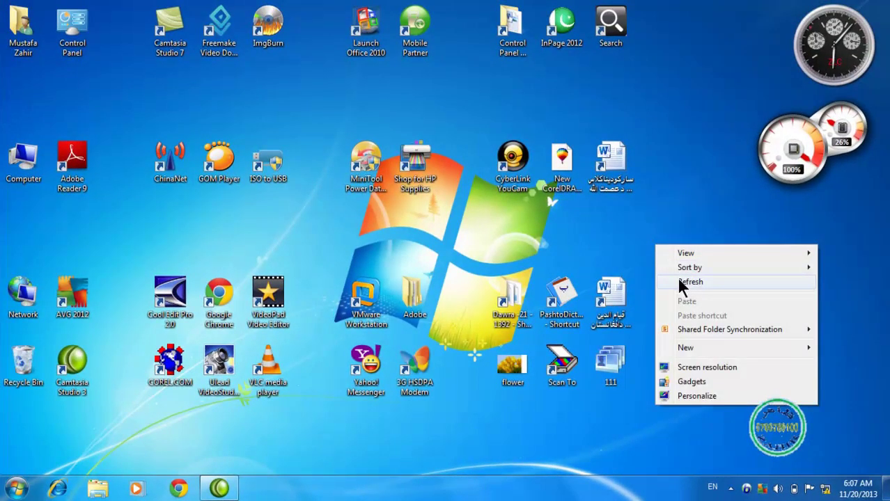
pyautogui.click(679, 282)
pyautogui.rightClick(659, 243)
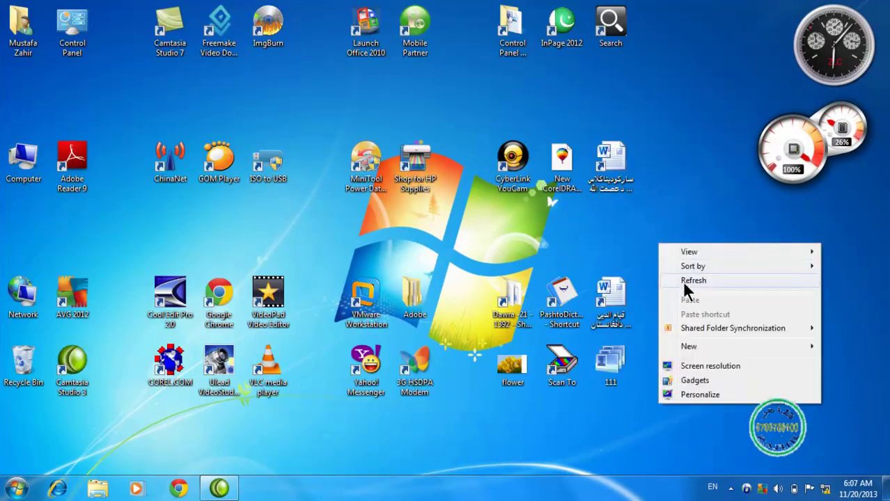
pyautogui.click(682, 280)
# Sort the desktop icons by name
pyautogui.rightClick(658, 235)
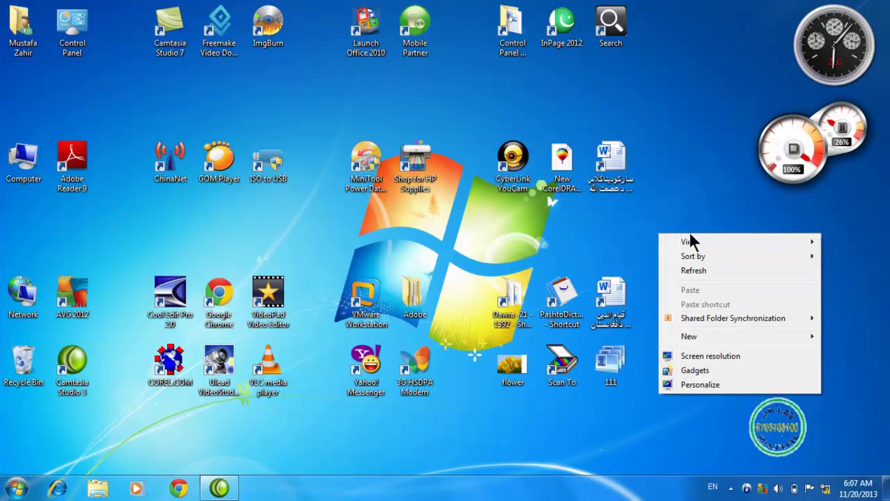
pyautogui.moveTo(695, 264)
pyautogui.click(589, 256)
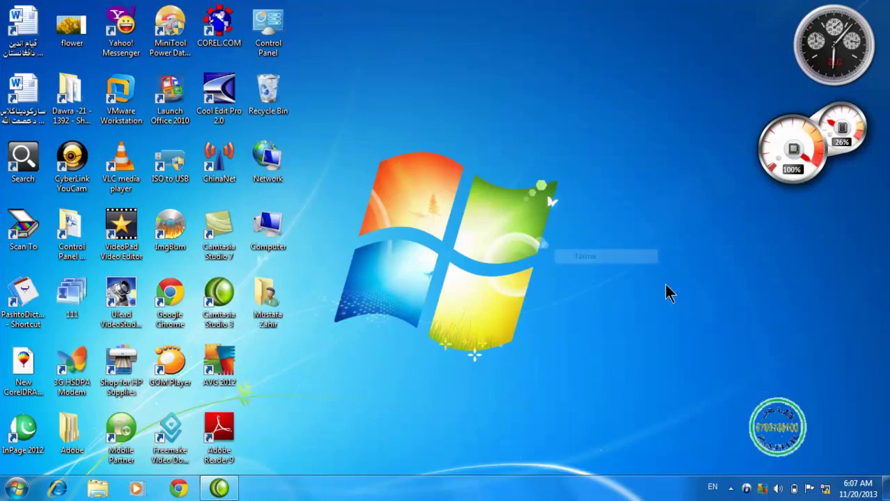
# Refresh the desktop and sort the icons by name once more to reverse their order
pyautogui.rightClick(360, 103)
pyautogui.click(392, 140)
pyautogui.rightClick(362, 104)
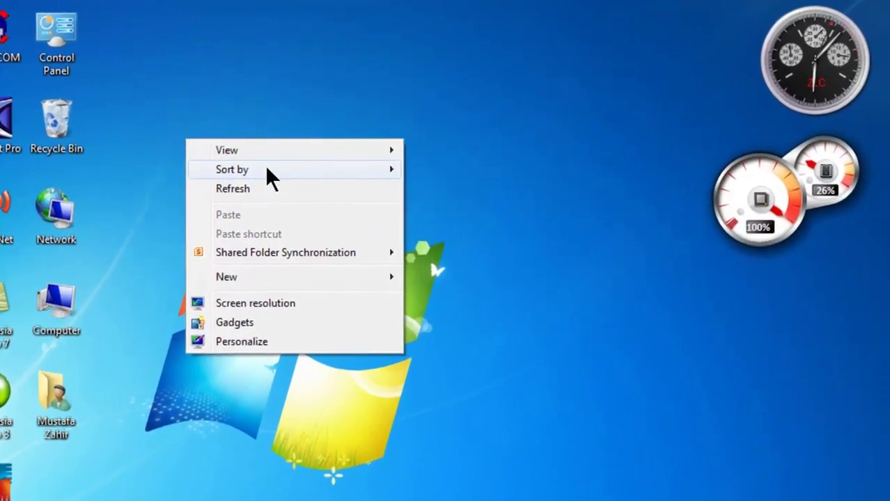
pyautogui.moveTo(266, 170)
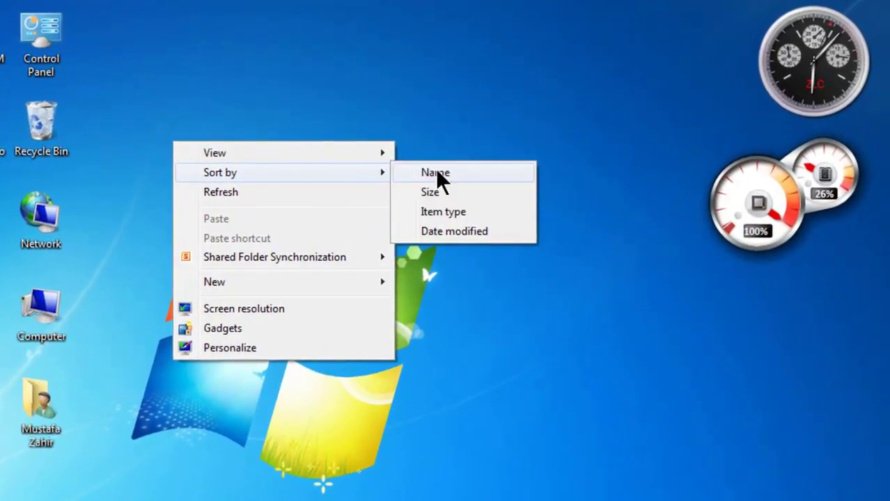
pyautogui.click(437, 172)
# Display the desktop icons at the Small icons size
pyautogui.rightClick(189, 117)
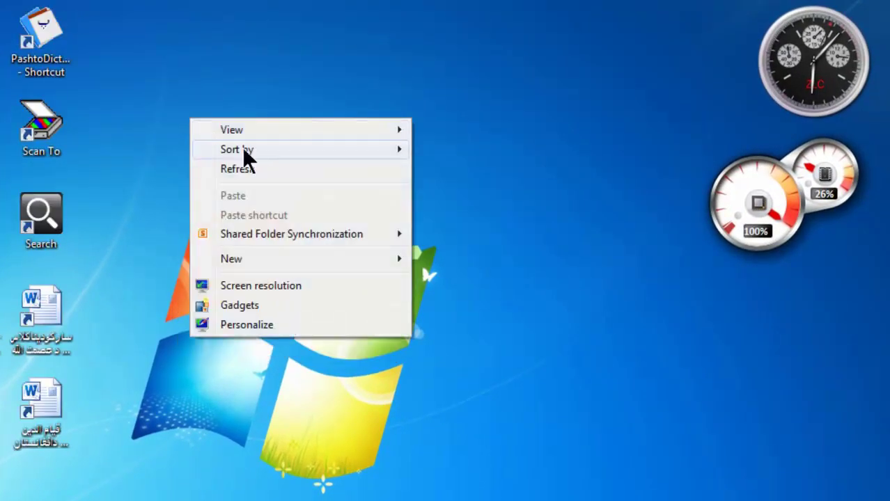
pyautogui.moveTo(407, 130)
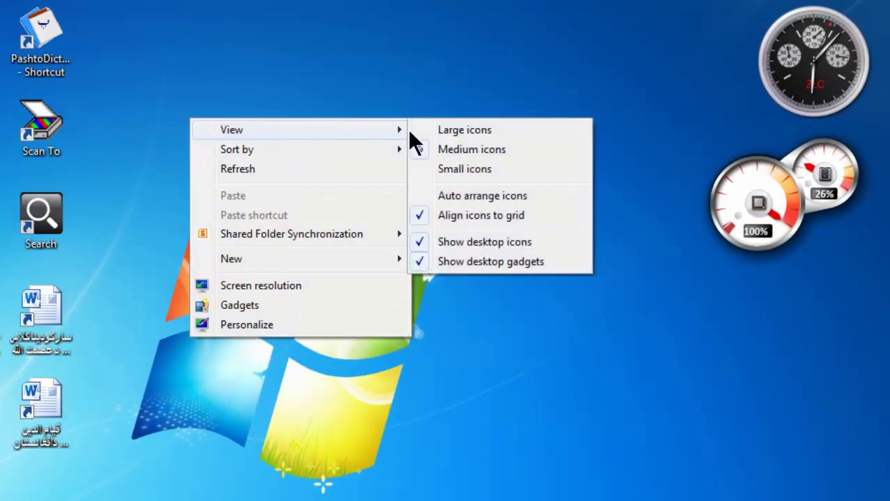
pyautogui.click(461, 169)
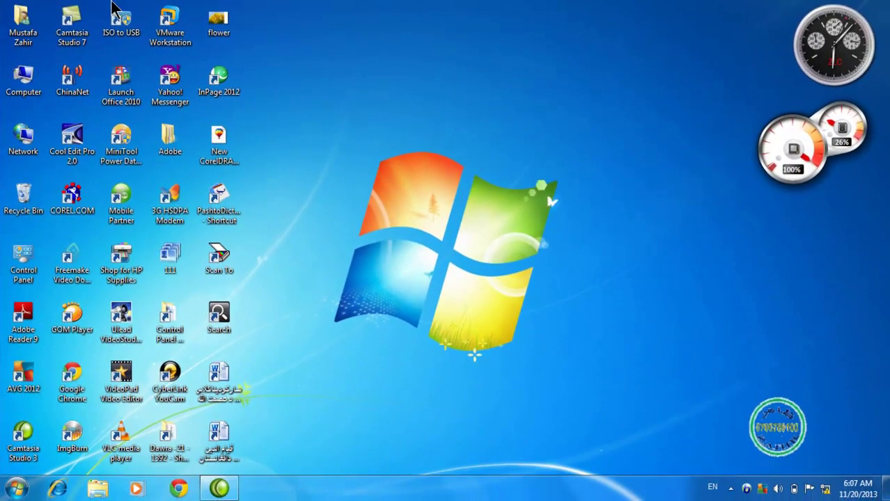
# Return the desktop icons to medium size and refresh the desktop
pyautogui.rightClick(362, 92)
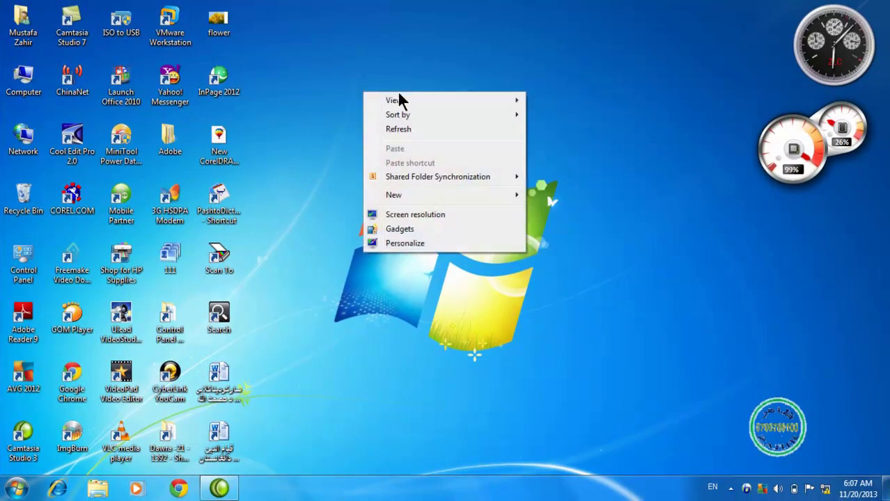
pyautogui.moveTo(423, 100)
pyautogui.click(540, 111)
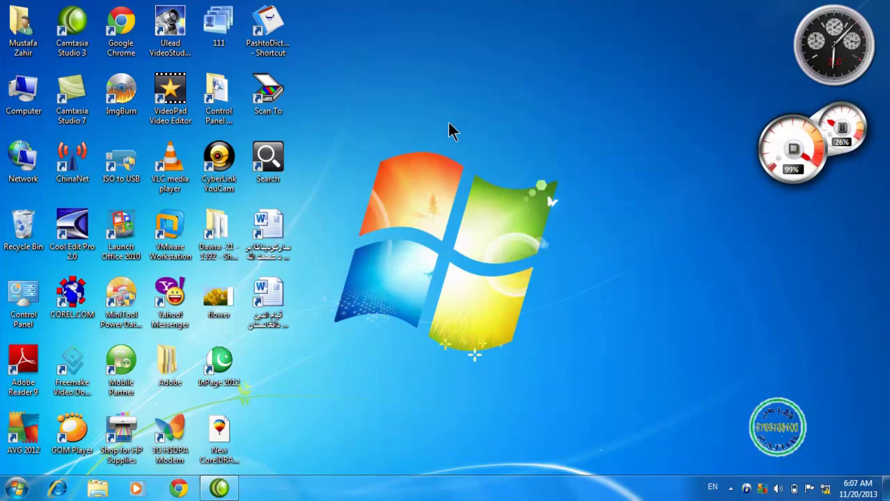
pyautogui.rightClick(422, 138)
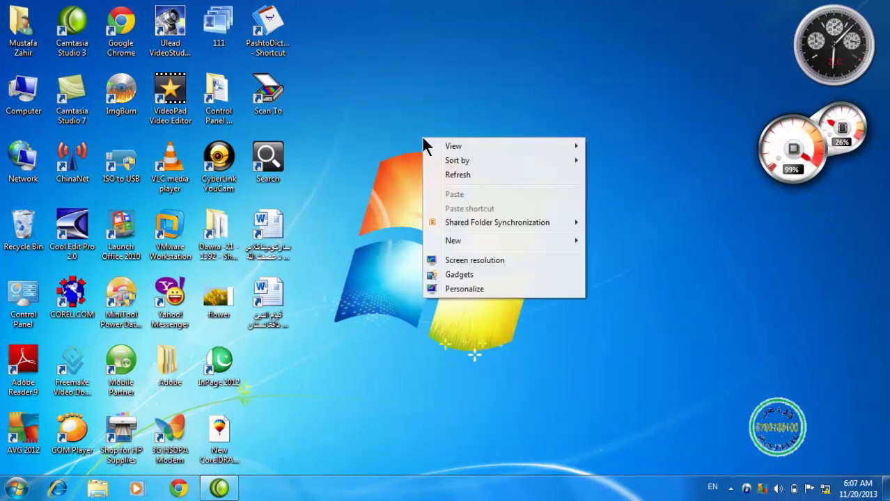
pyautogui.click(447, 172)
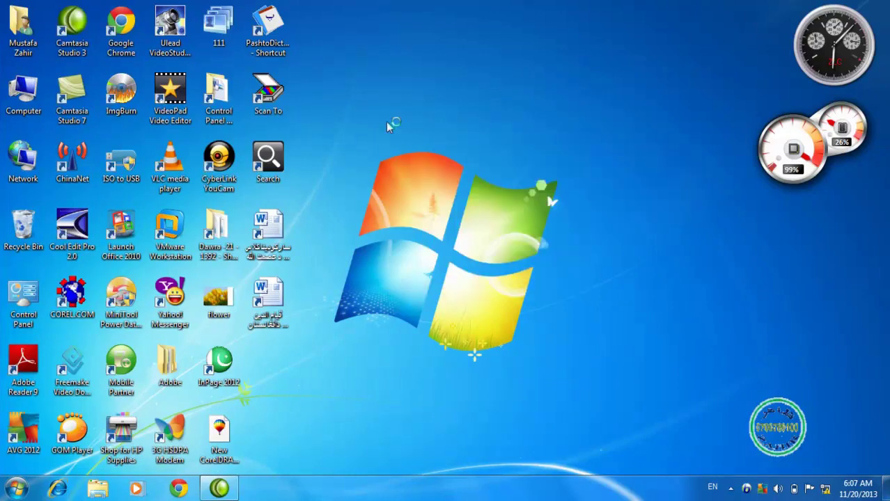
pyautogui.rightClick(386, 122)
pyautogui.moveTo(466, 124)
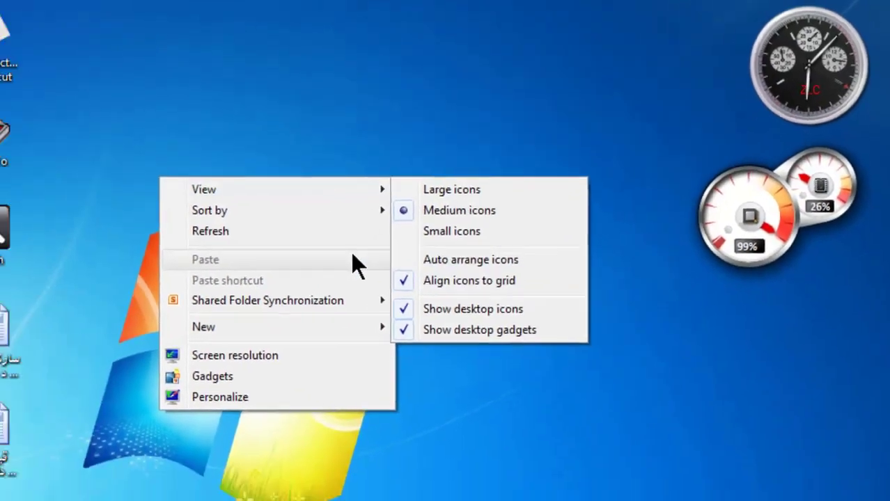
pyautogui.click(53, 126)
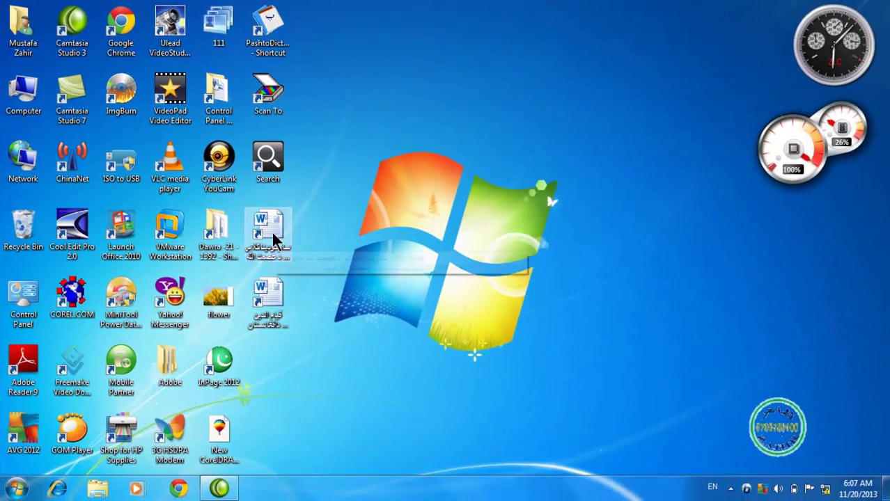
# Move the two Word document shortcuts and the Dawra, PashtoDictionary and flower icons out of their columns into the empty desktop area
pyautogui.moveTo(271, 230); pyautogui.dragTo(418, 230)
pyautogui.moveTo(269, 289); pyautogui.dragTo(418, 336)
pyautogui.moveTo(231, 242); pyautogui.dragTo(327, 240)
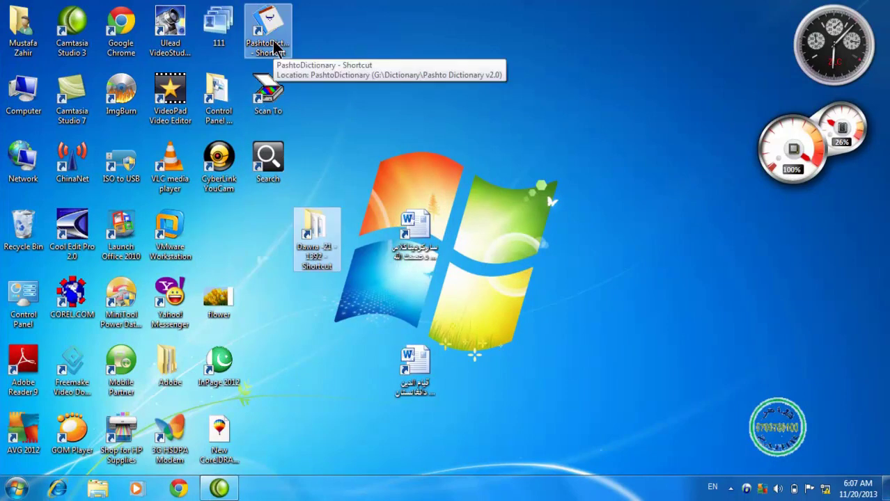
pyautogui.moveTo(277, 50); pyautogui.dragTo(371, 46)
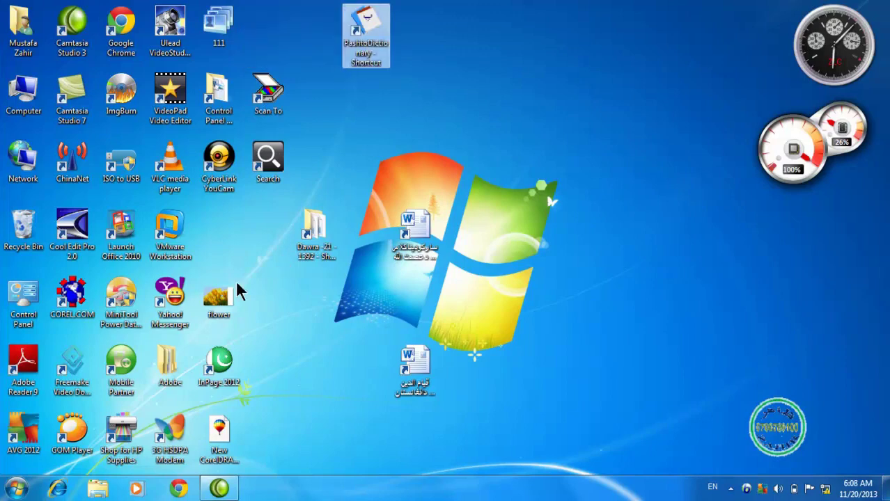
pyautogui.moveTo(222, 298); pyautogui.dragTo(317, 318)
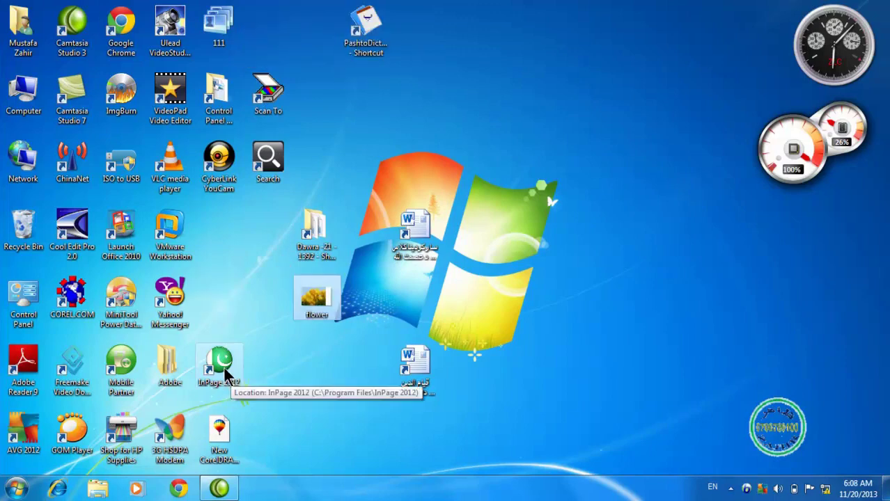
# Scatter the InPage 2012 icon, the Dawra shortcut and both Word document shortcuts to free spots across the middle of the desktop
pyautogui.moveTo(223, 362); pyautogui.dragTo(663, 371)
pyautogui.moveTo(432, 240); pyautogui.dragTo(577, 167)
pyautogui.moveTo(316, 234); pyautogui.dragTo(413, 161)
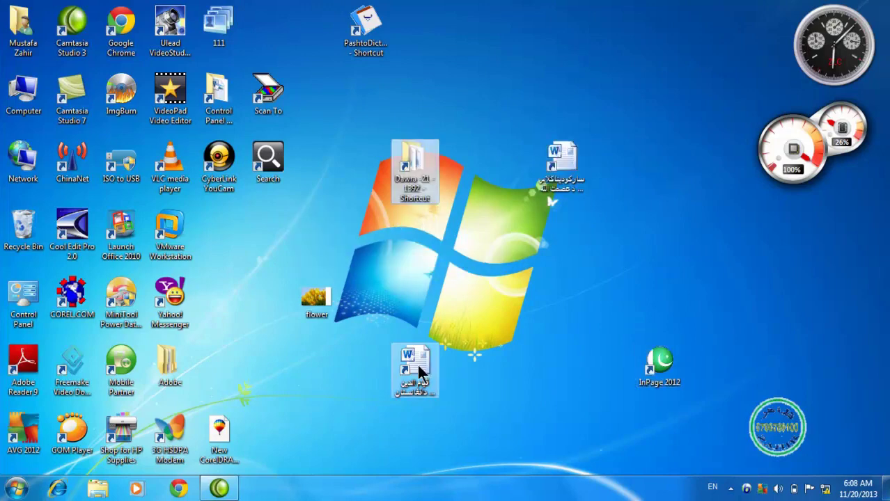
pyautogui.moveTo(415, 366); pyautogui.dragTo(466, 300)
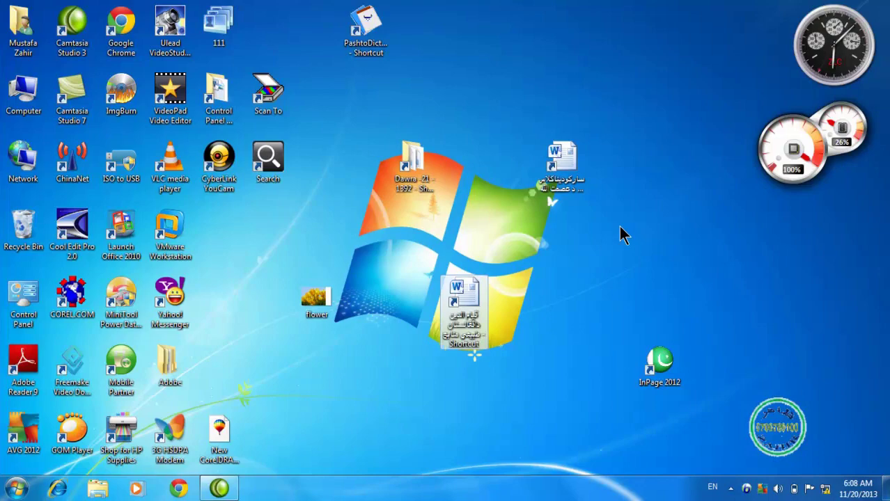
# Turn on Auto arrange icons for the desktop
pyautogui.rightClick(464, 54)
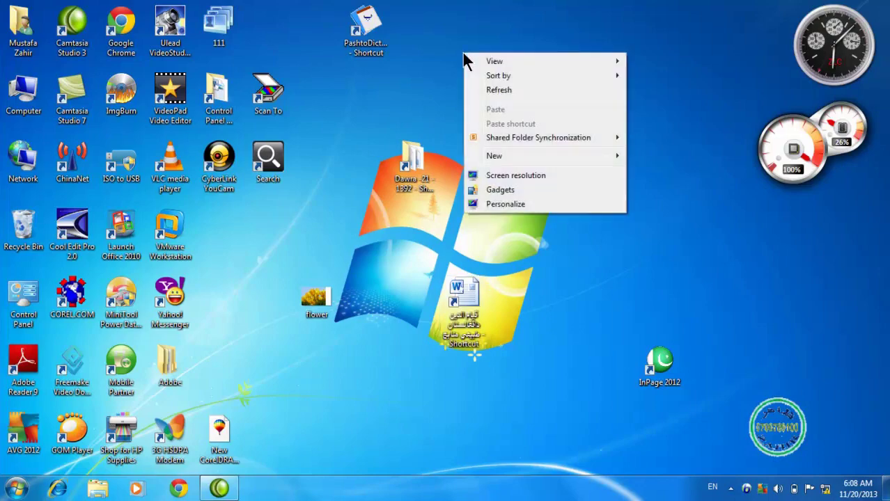
pyautogui.moveTo(557, 59)
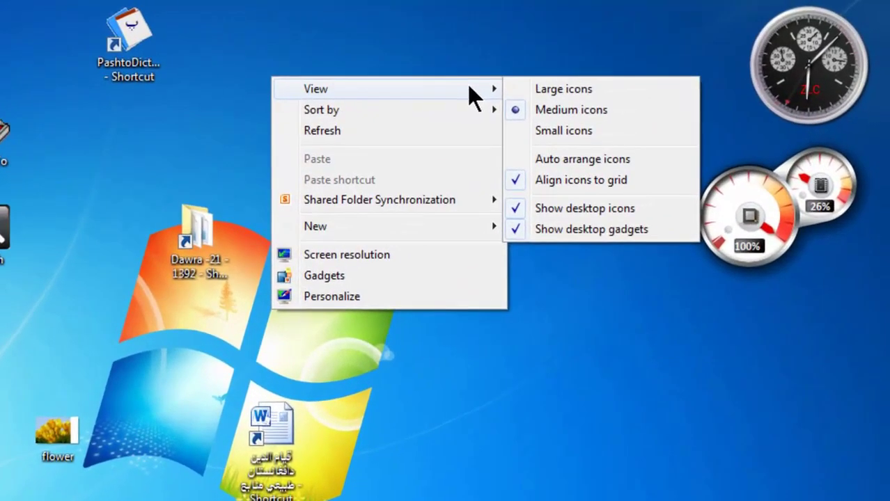
pyautogui.click(514, 159)
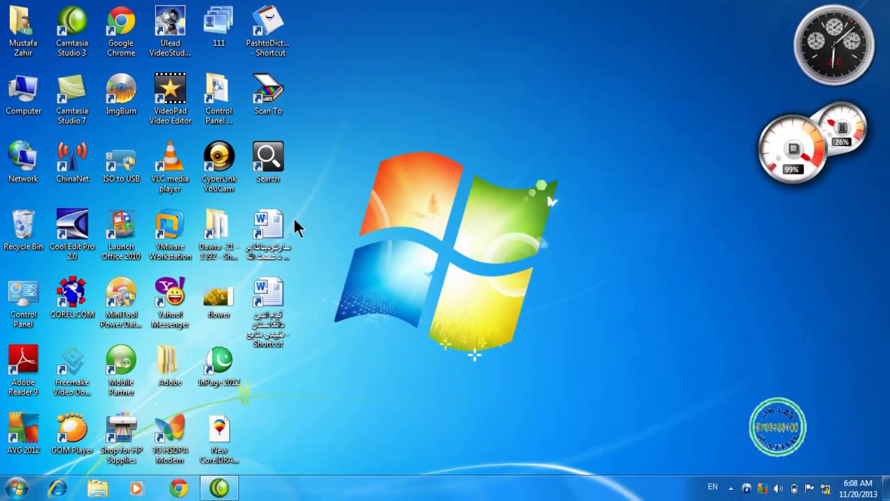
# Try to move several icons, including a Word document shortcut, the Dawra shortcut and PashtoDictionary, into the empty desktop area with auto arrange on
pyautogui.moveTo(266, 223); pyautogui.dragTo(318, 388)
pyautogui.moveTo(209, 223); pyautogui.dragTo(446, 243)
pyautogui.moveTo(219, 385); pyautogui.dragTo(387, 387)
pyautogui.moveTo(222, 433); pyautogui.dragTo(448, 406)
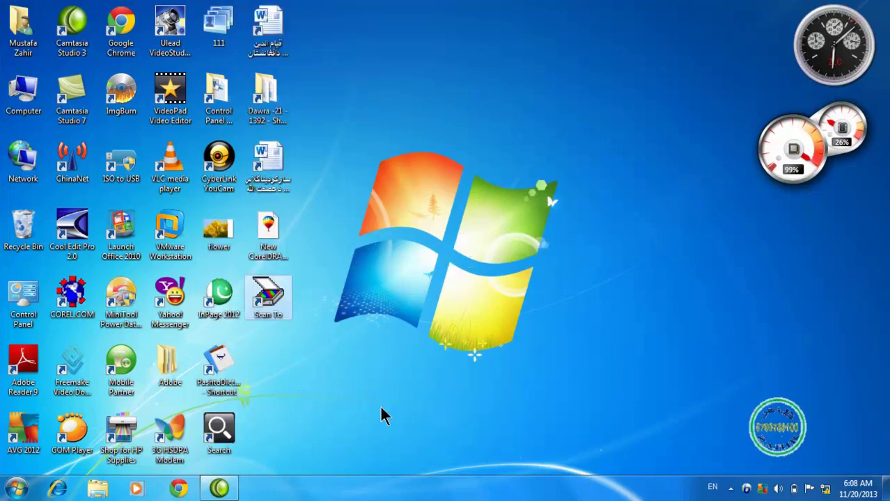
pyautogui.moveTo(222, 379); pyautogui.dragTo(498, 375)
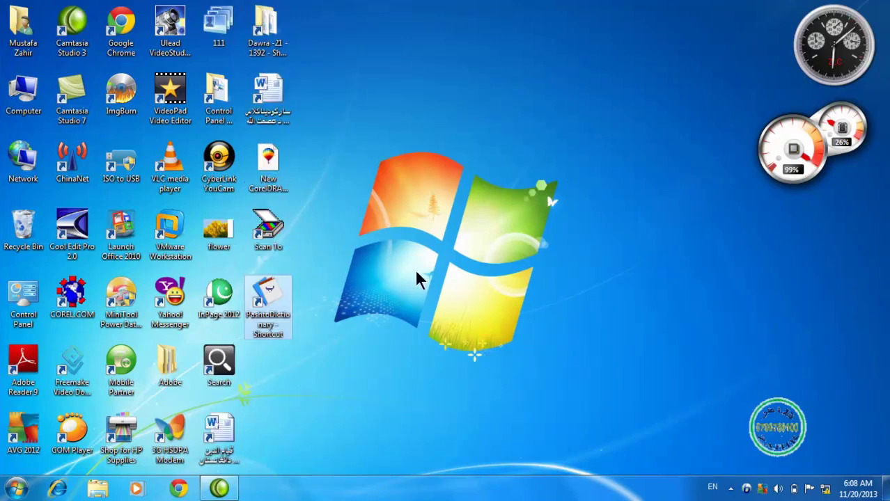
# Turn off Auto arrange icons for the desktop
pyautogui.rightClick(378, 80)
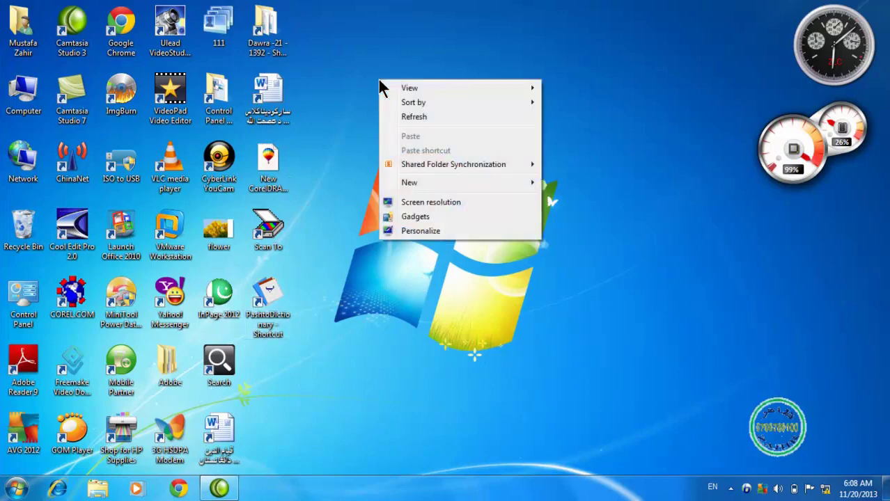
pyautogui.moveTo(501, 86)
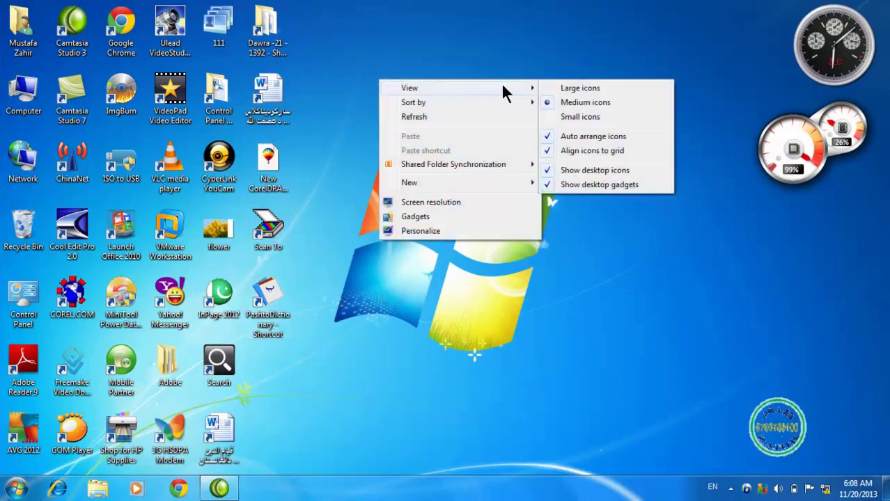
pyautogui.click(548, 140)
# Move a Word document shortcut and the Dawra shortcut to the middle of the desktop, placing Dawra directly below the Word shortcut
pyautogui.moveTo(271, 101); pyautogui.dragTo(423, 147)
pyautogui.moveTo(266, 35); pyautogui.dragTo(463, 115)
pyautogui.rightClick(458, 202)
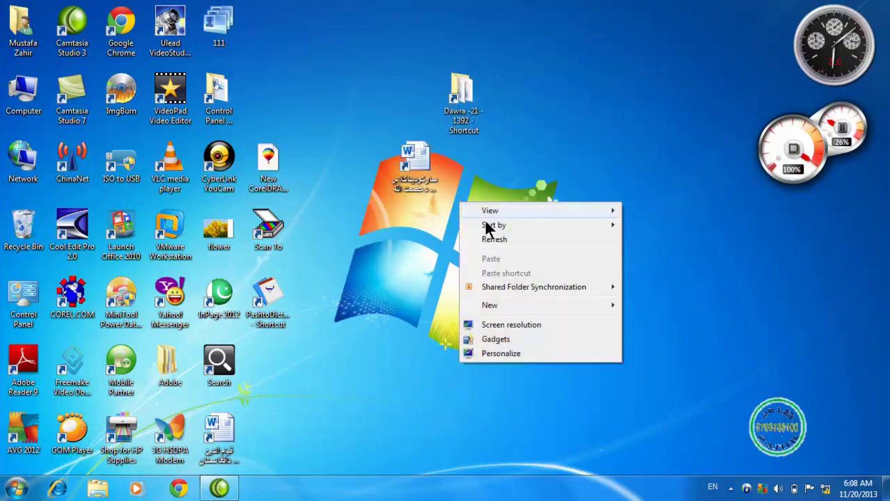
pyautogui.click(507, 171)
pyautogui.moveTo(468, 115); pyautogui.dragTo(427, 231)
pyautogui.rightClick(496, 204)
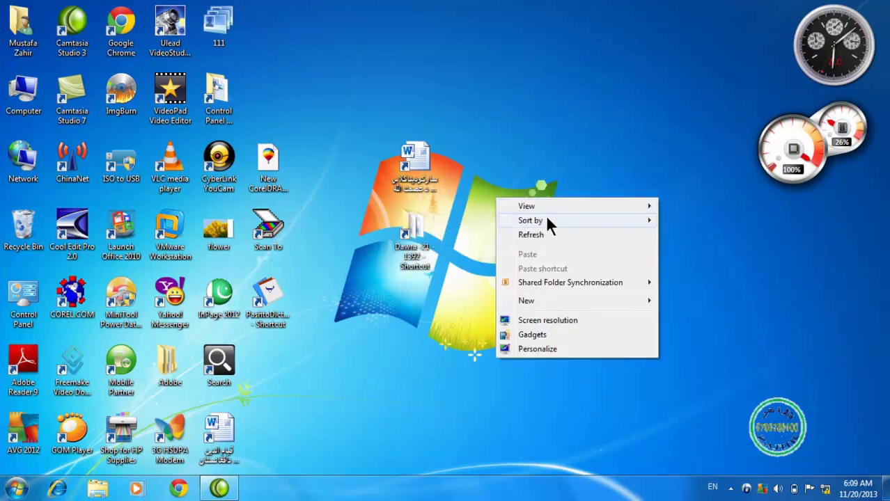
pyautogui.moveTo(615, 205)
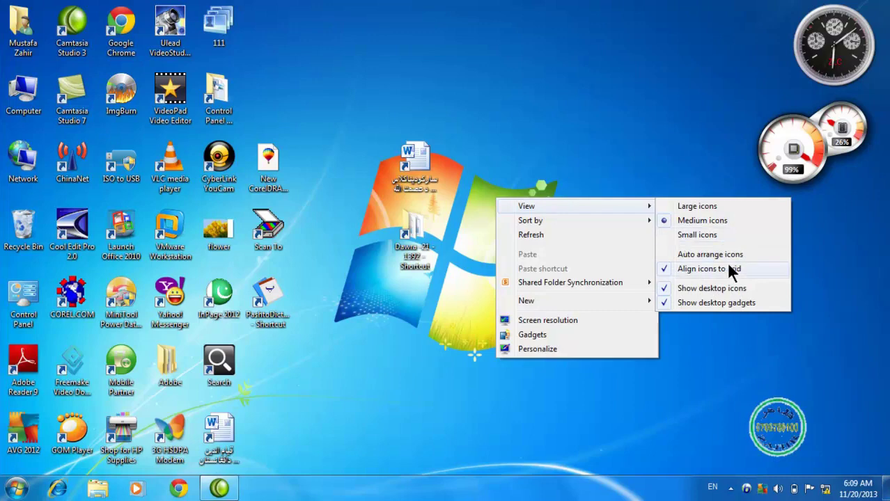
pyautogui.click(502, 143)
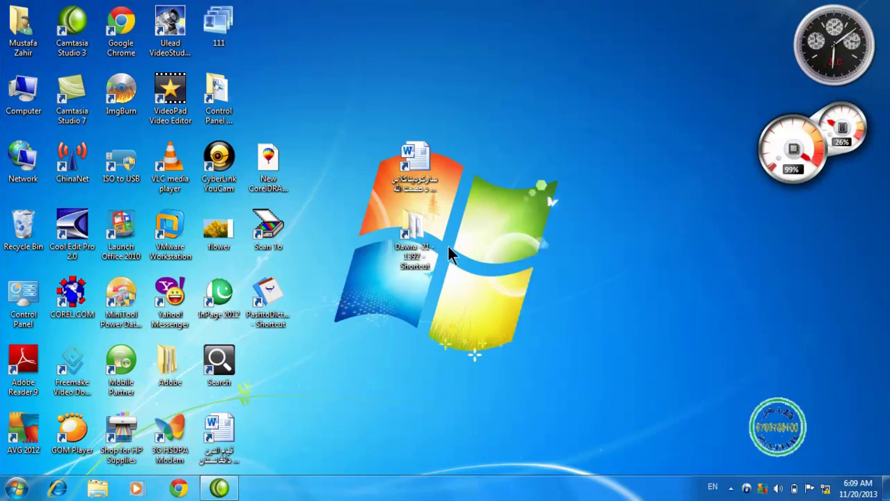
# Move the Scan To icon beside the Word document shortcut and the PashtoDictionary shortcut beside the Dawra shortcut in mid-desktop
pyautogui.moveTo(424, 254); pyautogui.dragTo(422, 218)
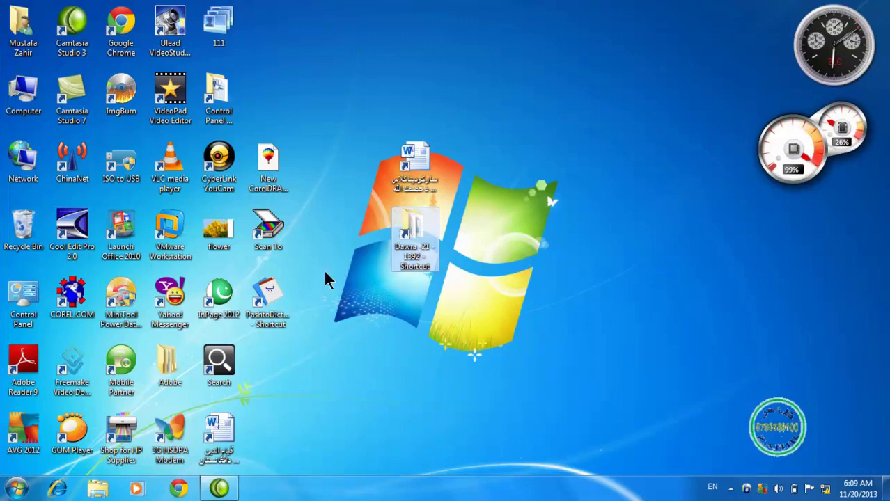
pyautogui.moveTo(267, 252); pyautogui.dragTo(367, 221)
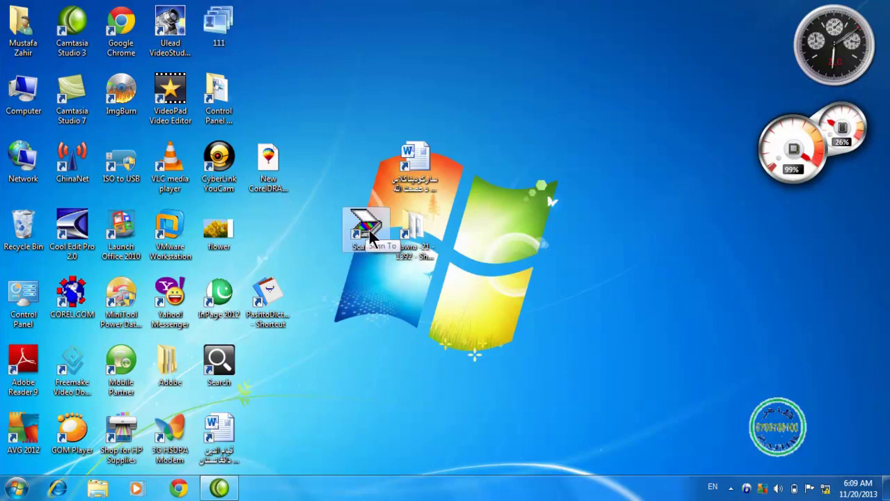
pyautogui.click(425, 237)
pyautogui.click(379, 244)
pyautogui.moveTo(374, 239); pyautogui.dragTo(370, 178)
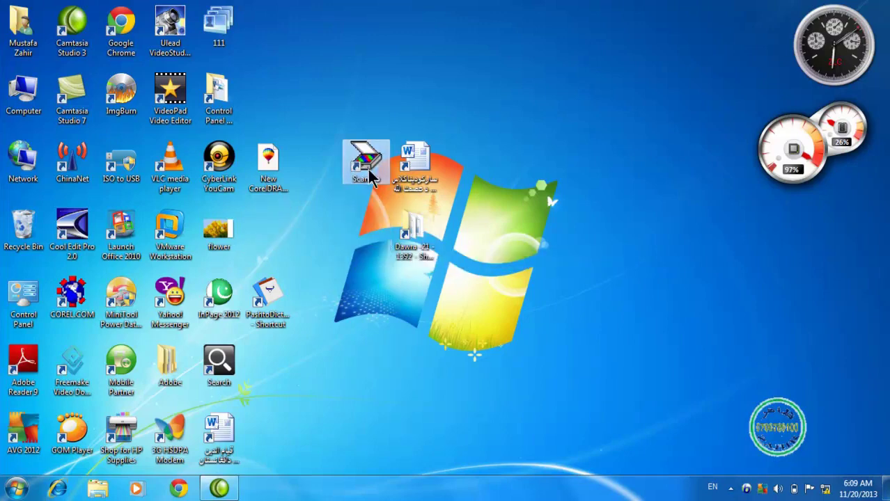
pyautogui.moveTo(276, 298); pyautogui.dragTo(380, 225)
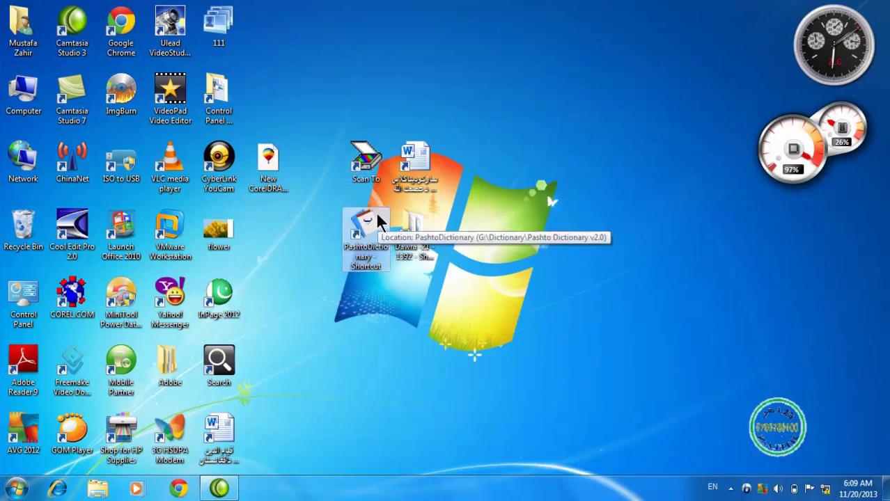
# Close the Microsoft Office Activation Wizard and turn off Align icons to grid for the desktop
pyautogui.rightClick(502, 177)
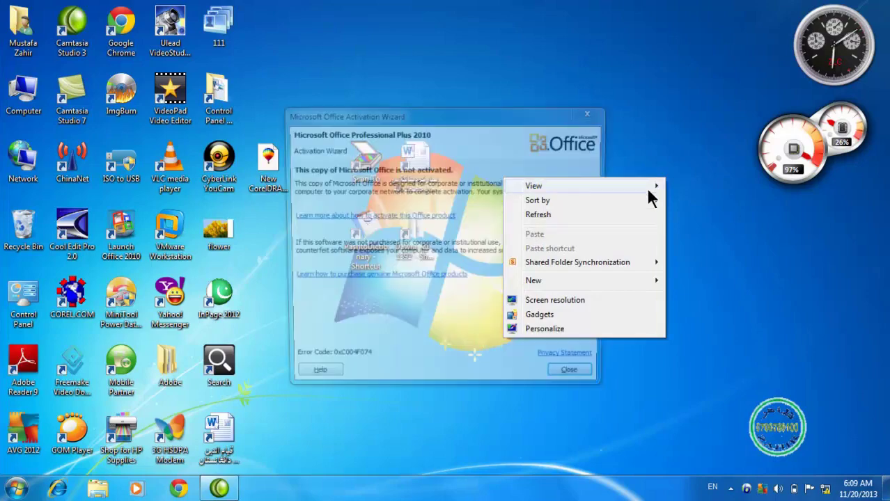
pyautogui.click(588, 382)
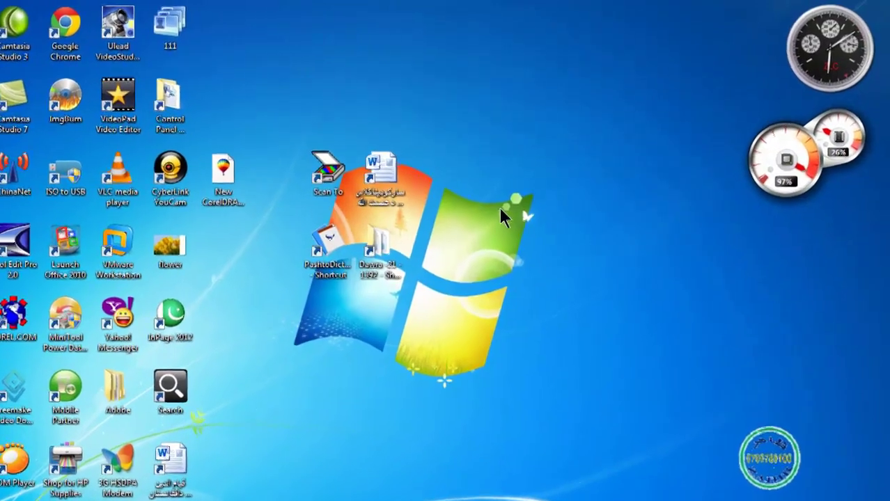
pyautogui.rightClick(529, 195)
pyautogui.moveTo(586, 264)
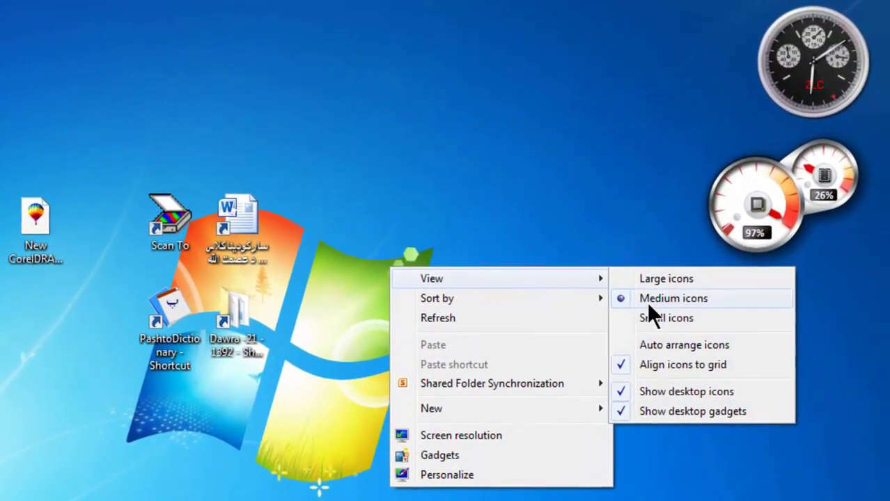
pyautogui.click(645, 338)
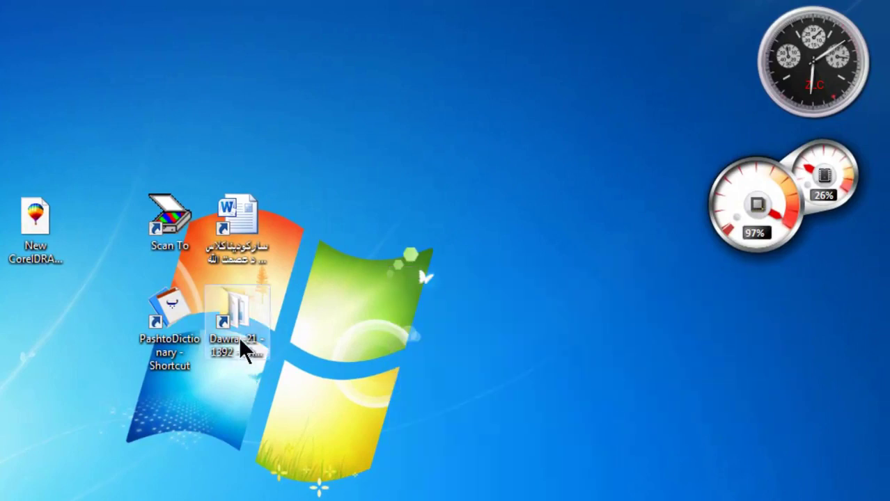
# Move the Dawra and PashtoDictionary shortcuts slightly off the grid so they overlap the neighbouring icons
pyautogui.moveTo(239, 338); pyautogui.dragTo(267, 307)
pyautogui.moveTo(169, 324); pyautogui.dragTo(202, 277)
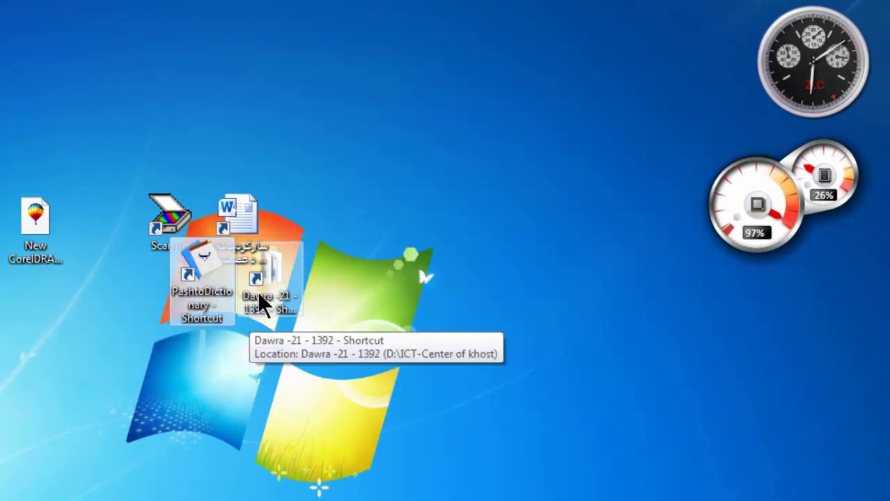
pyautogui.moveTo(260, 299); pyautogui.dragTo(274, 253)
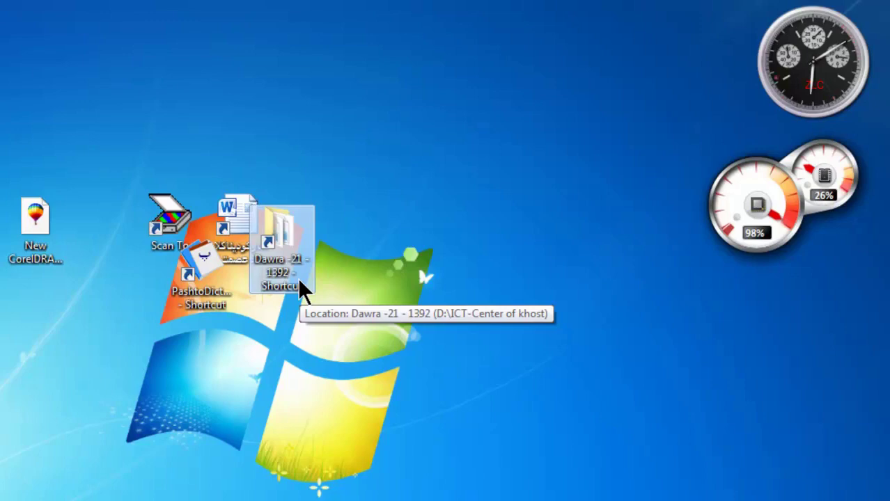
# Turn Align icons to grid back on for the desktop
pyautogui.rightClick(377, 229)
pyautogui.moveTo(446, 235)
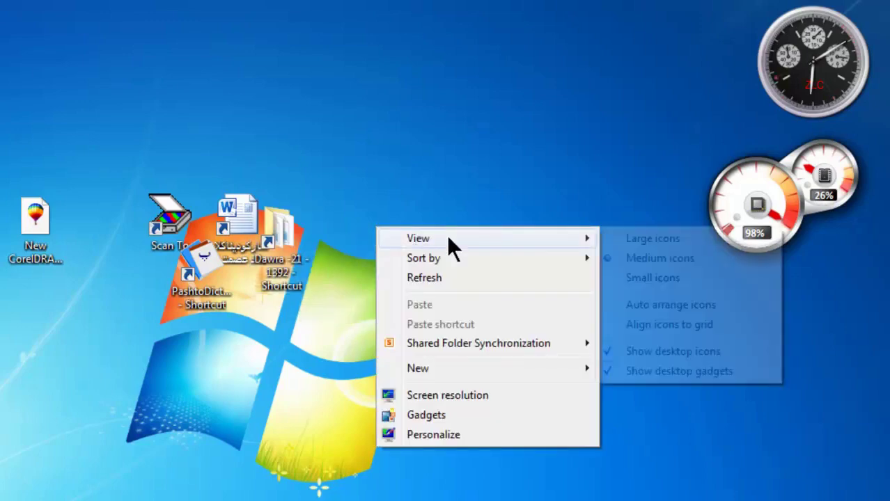
pyautogui.click(610, 322)
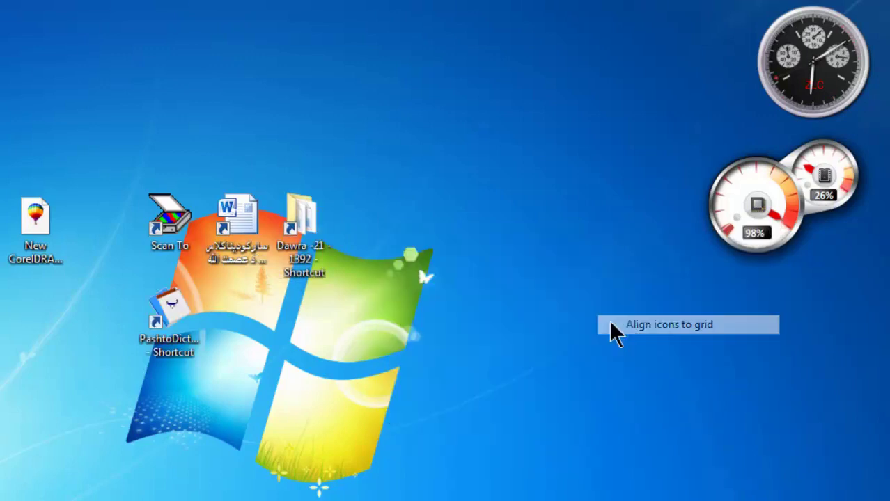
pyautogui.rightClick(432, 327)
pyautogui.moveTo(540, 340)
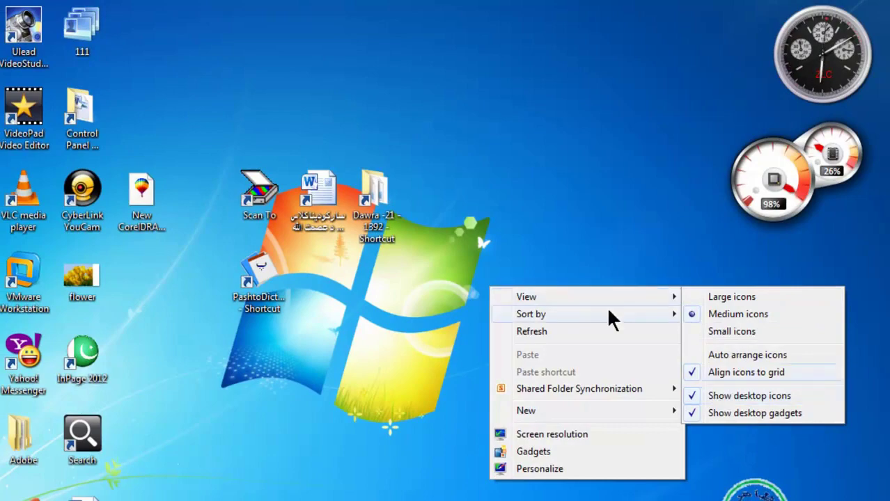
pyautogui.click(560, 200)
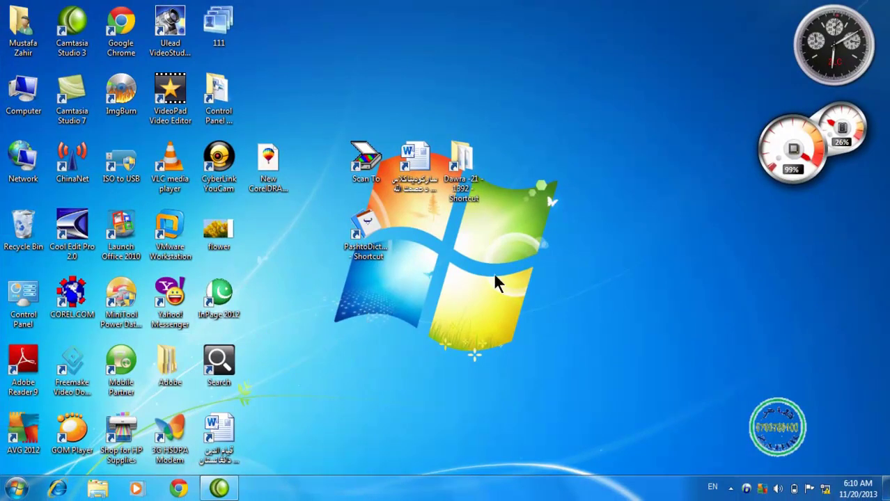
# Hide all desktop icons and minimize the Camtasia Recorder window
pyautogui.rightClick(514, 213)
pyautogui.moveTo(615, 221)
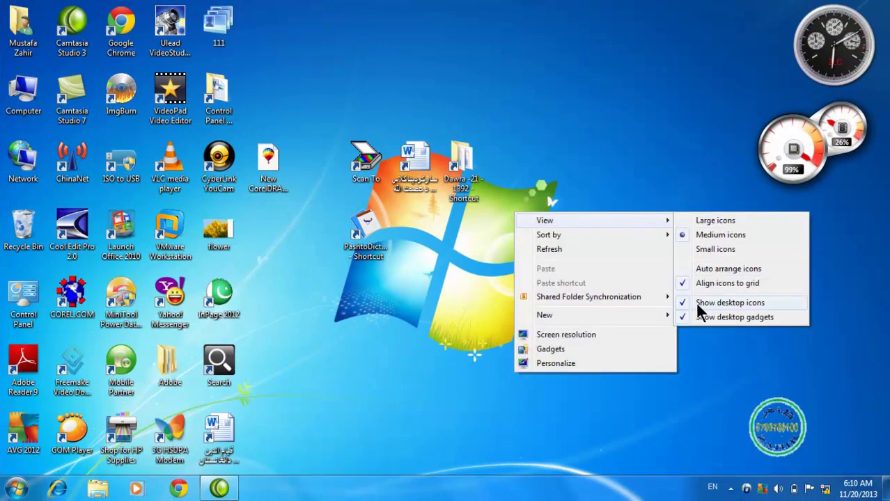
pyautogui.click(724, 303)
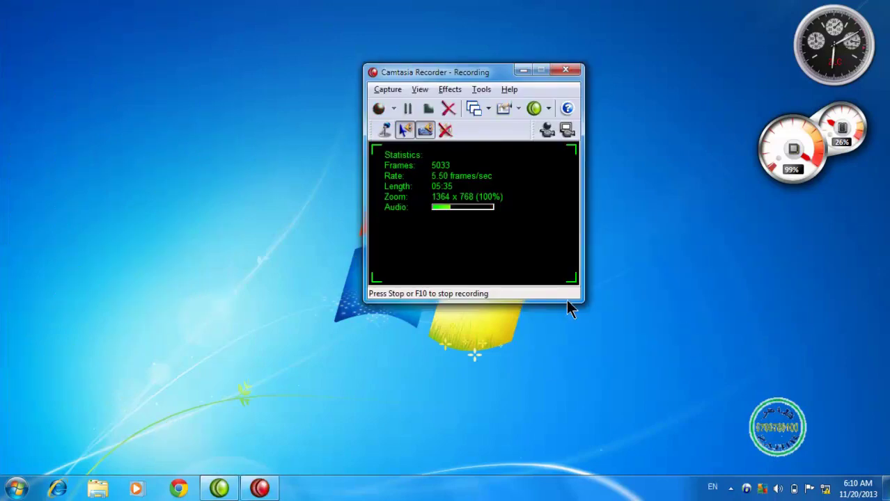
pyautogui.click(522, 69)
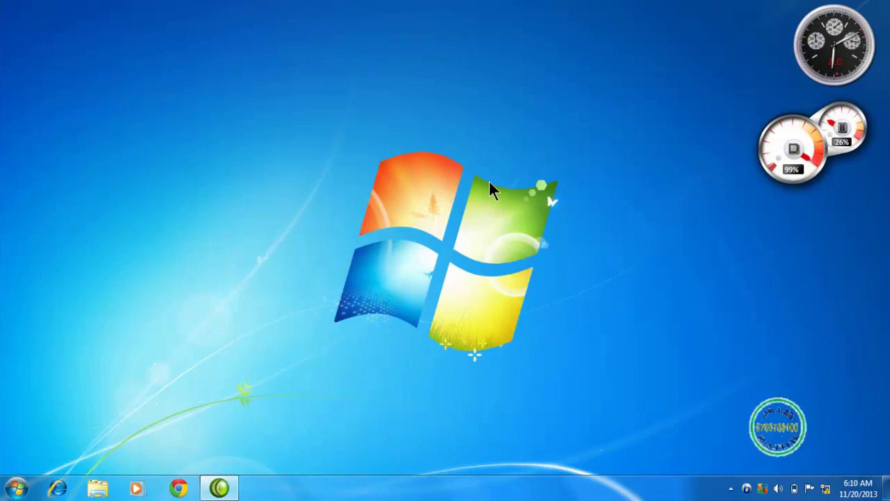
# Show the desktop icons again
pyautogui.rightClick(374, 117)
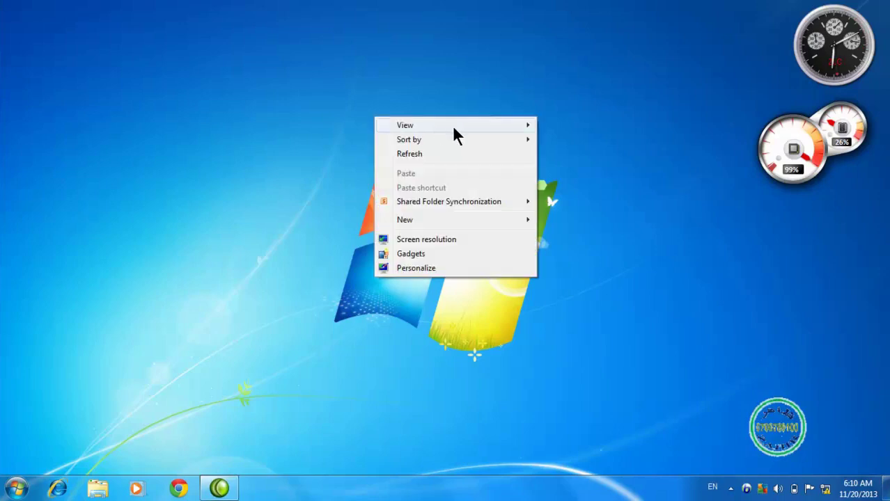
pyautogui.moveTo(479, 125)
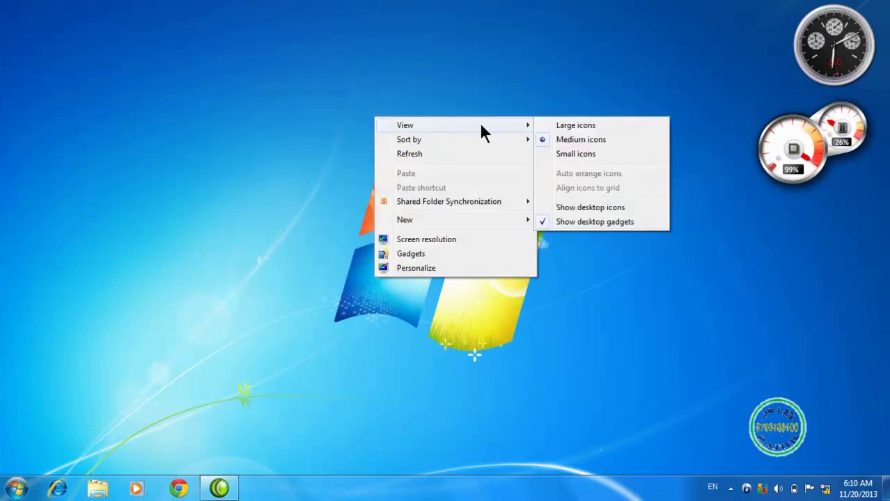
pyautogui.click(548, 209)
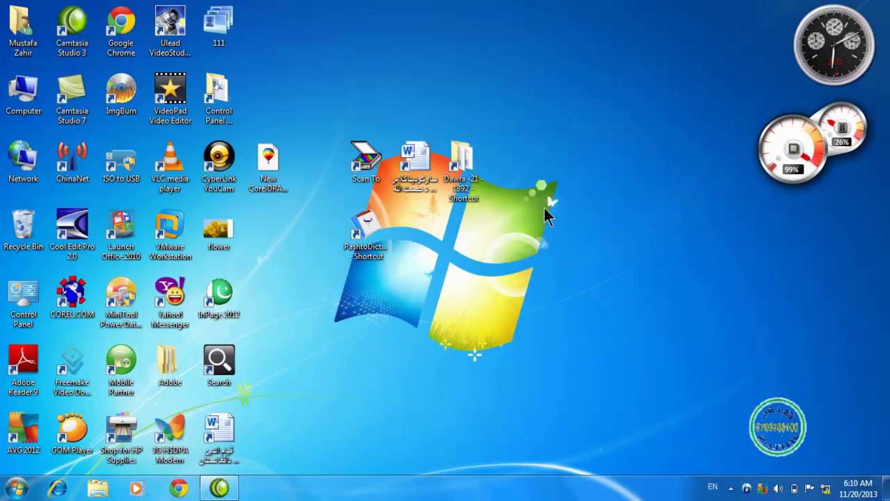
# Hide the desktop gadgets
pyautogui.rightClick(512, 141)
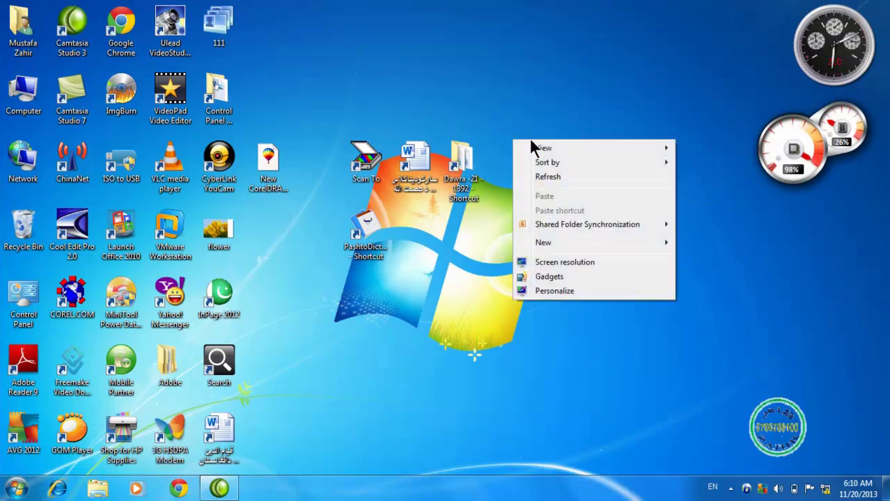
pyautogui.moveTo(652, 147)
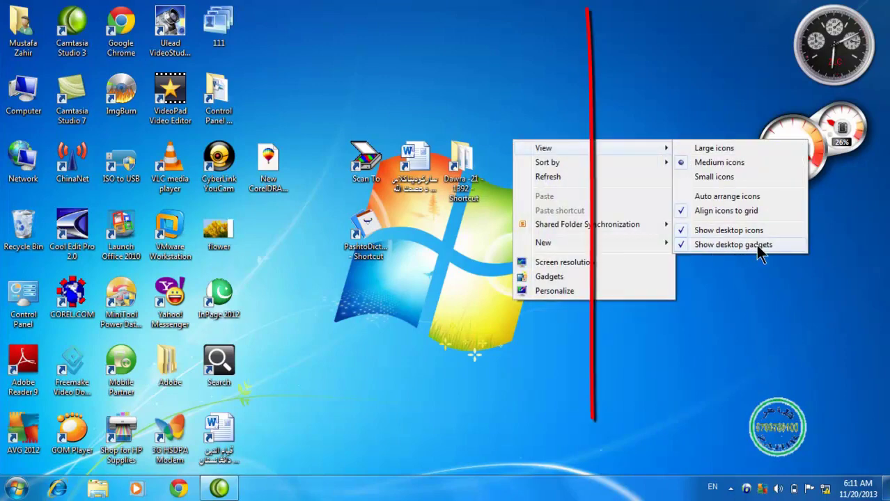
pyautogui.click(721, 286)
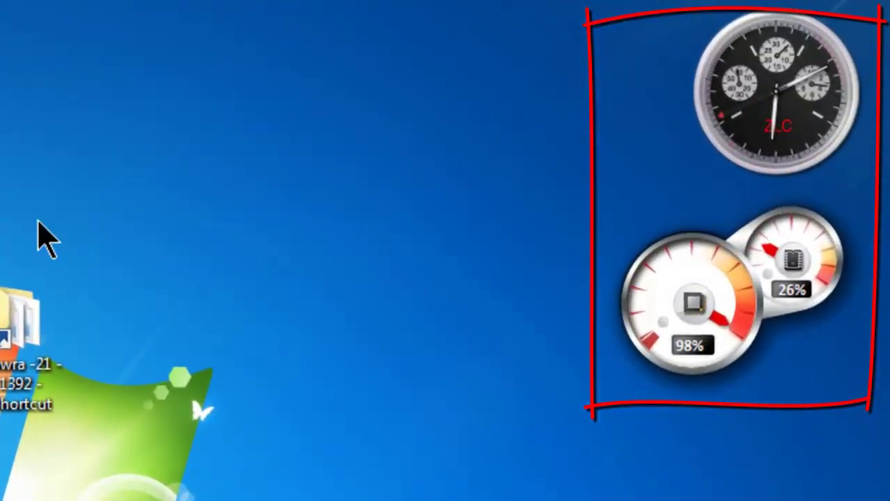
pyautogui.rightClick(89, 149)
pyautogui.moveTo(263, 165)
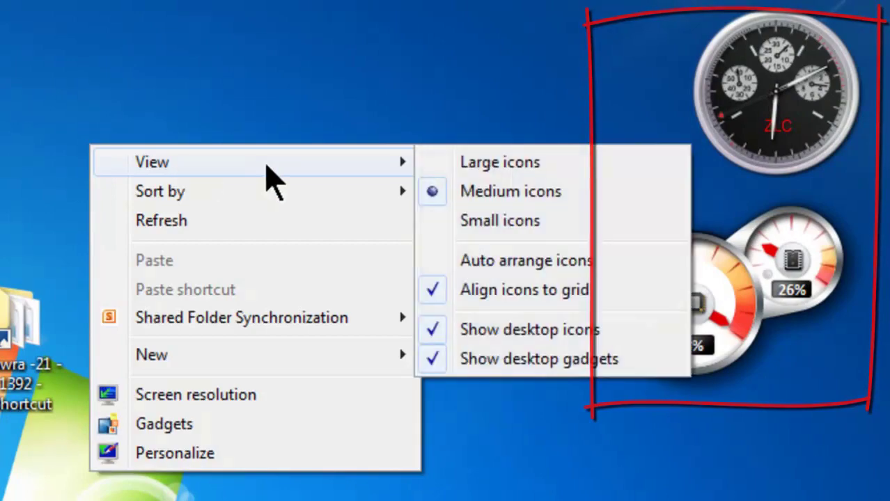
pyautogui.click(436, 369)
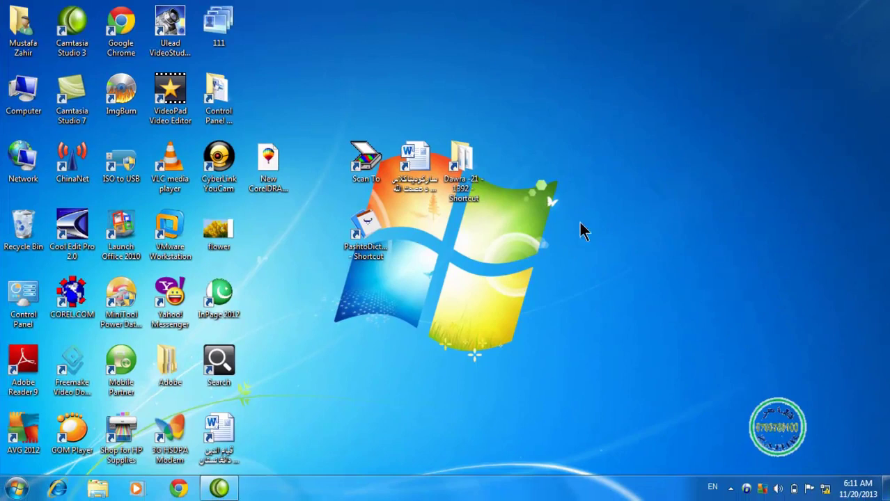
# Turn Show desktop gadgets back on
pyautogui.rightClick(506, 153)
pyautogui.moveTo(614, 160)
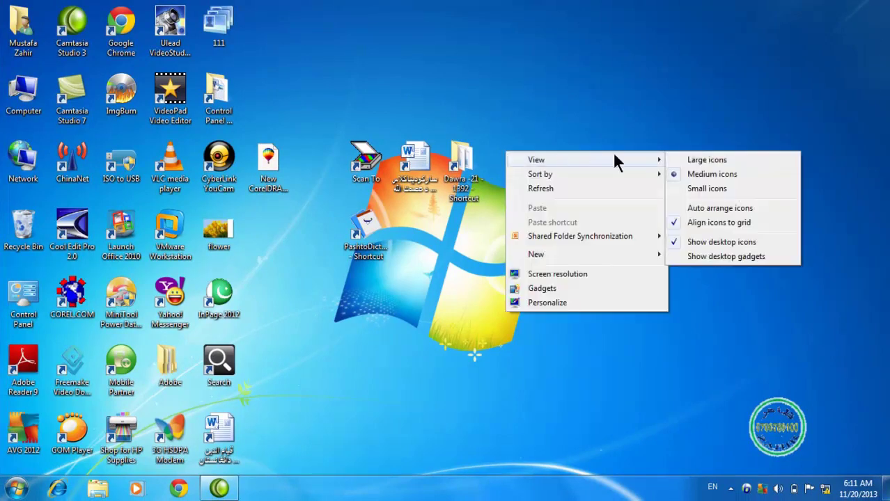
pyautogui.click(674, 258)
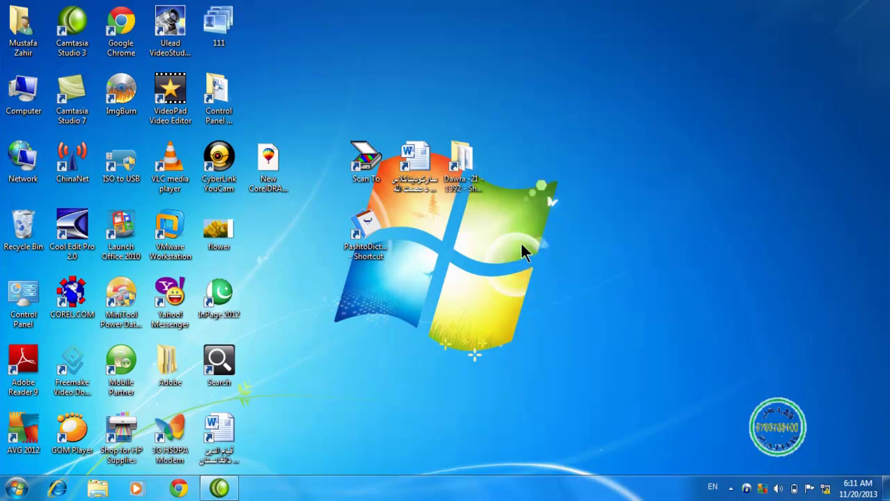
# Refresh the desktop twice
pyautogui.rightClick(504, 133)
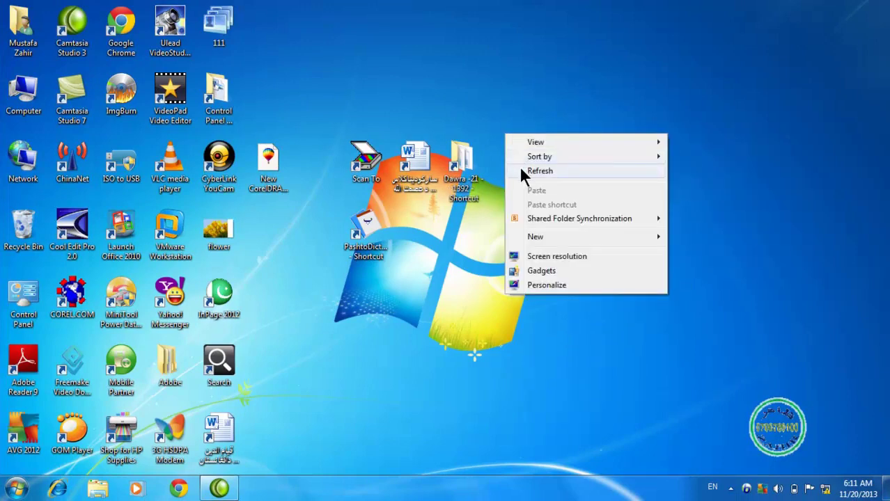
pyautogui.click(523, 172)
pyautogui.rightClick(514, 118)
pyautogui.click(531, 155)
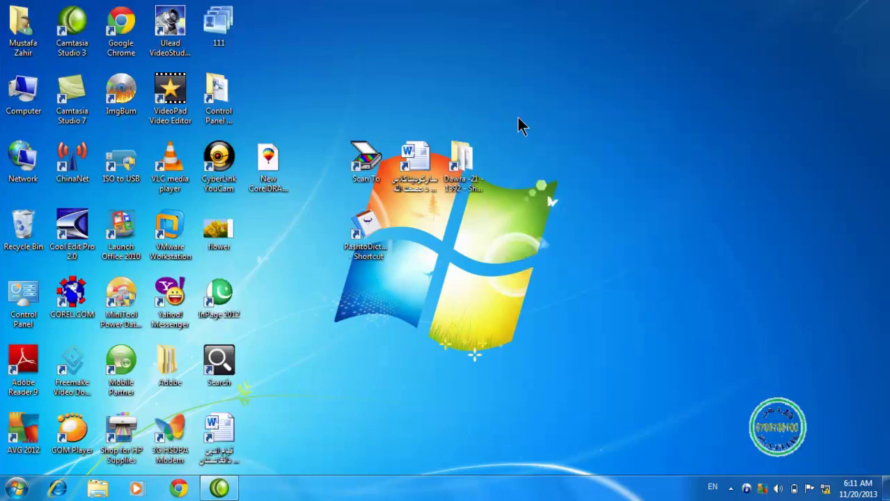
# Refresh the desktop three times
pyautogui.rightClick(517, 118)
pyautogui.click(538, 155)
pyautogui.rightClick(520, 102)
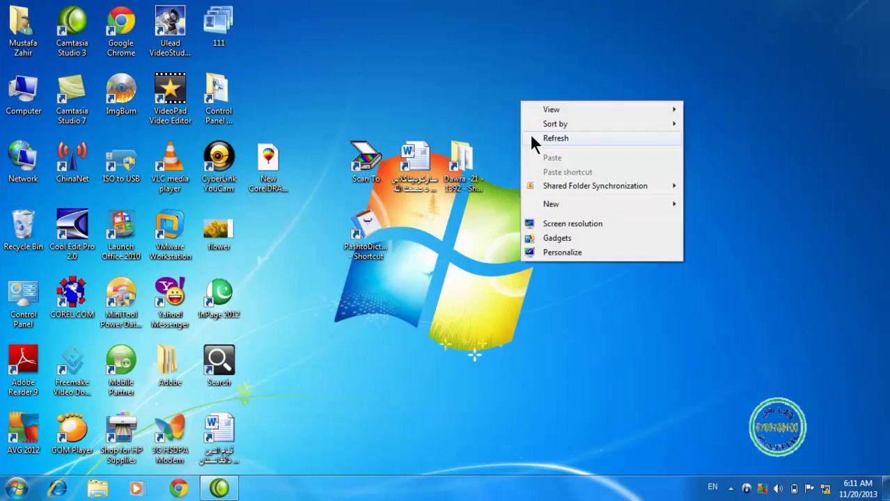
pyautogui.click(531, 140)
pyautogui.rightClick(521, 96)
pyautogui.click(527, 132)
# Examine the desktop's View and Sort by options without changing any of them
pyautogui.rightClick(509, 104)
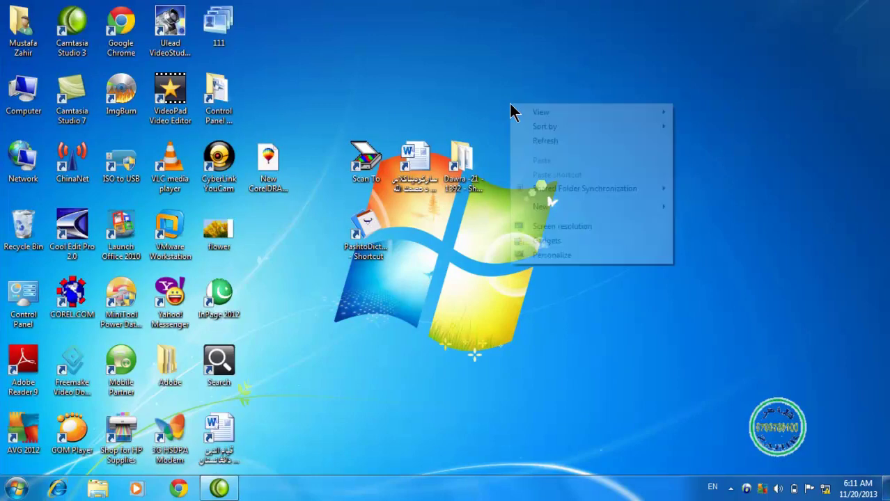
pyautogui.moveTo(612, 113)
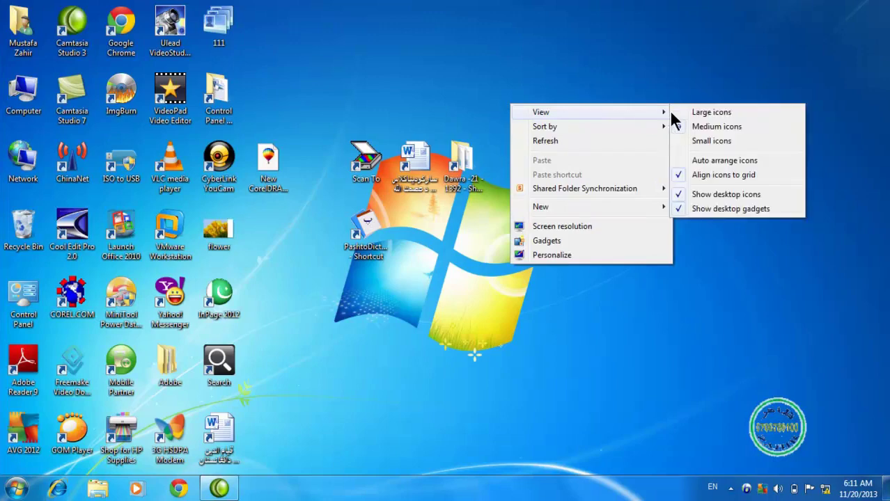
pyautogui.click(383, 76)
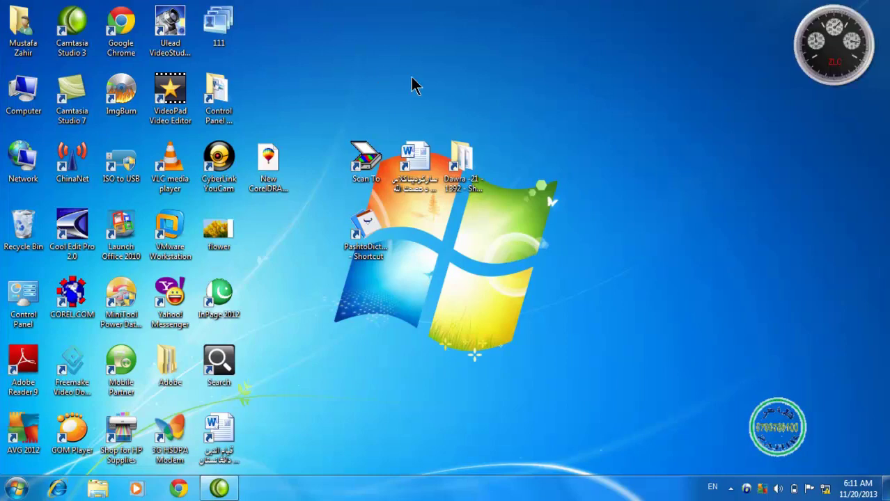
pyautogui.rightClick(502, 80)
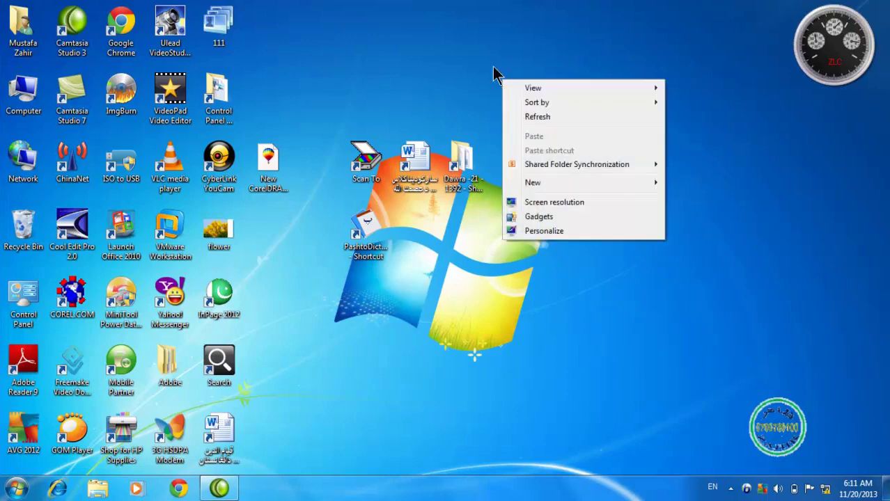
pyautogui.click(491, 66)
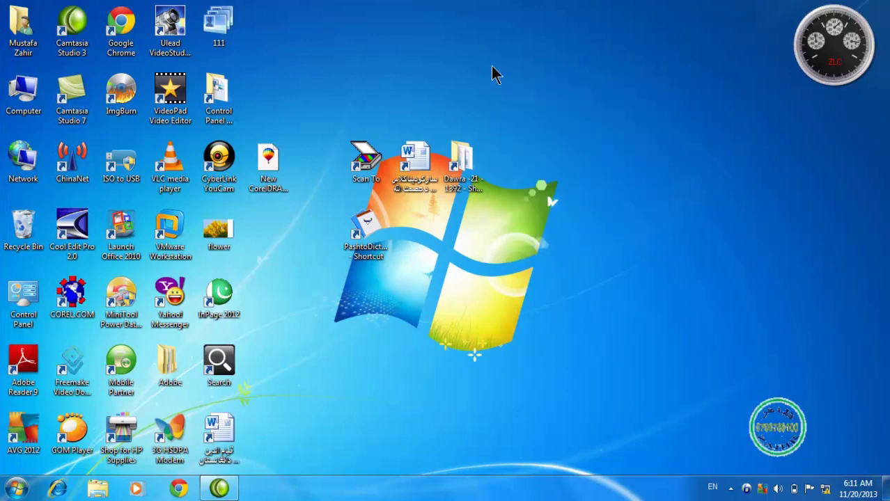
pyautogui.rightClick(518, 147)
pyautogui.moveTo(569, 168)
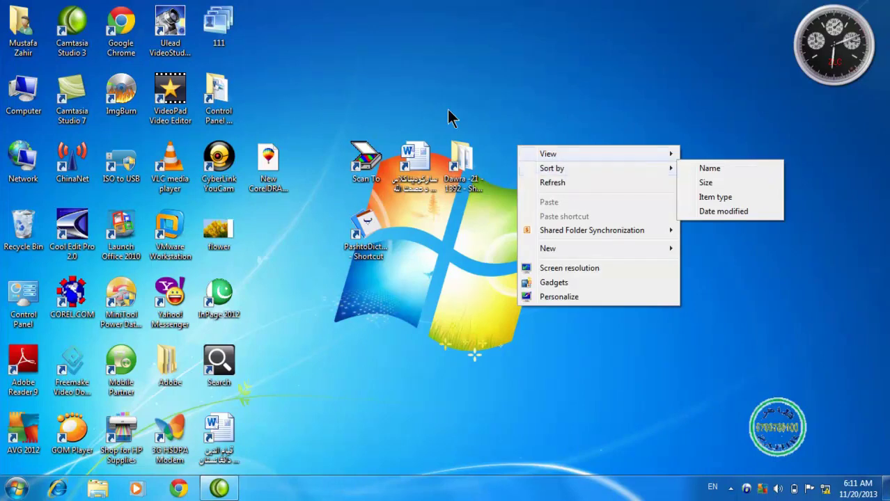
pyautogui.click(497, 58)
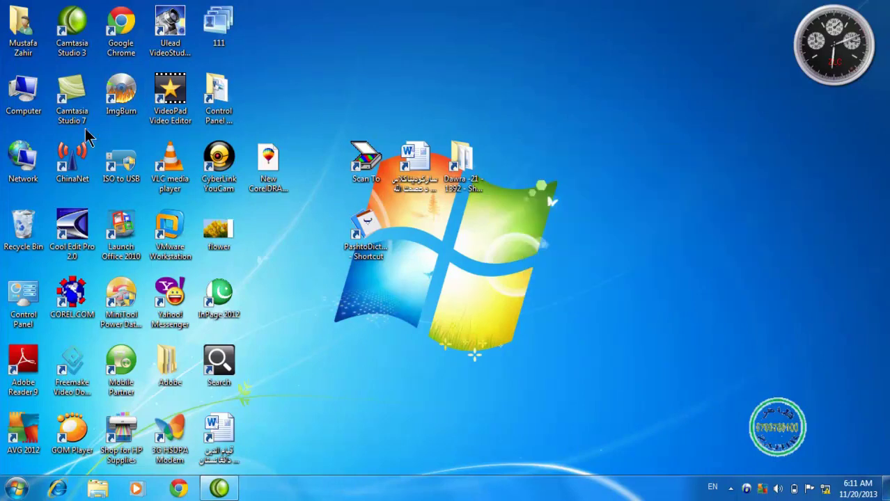
# Open Computer from the desktop and go into Local Disk (D:)
pyautogui.rightClick(23, 101)
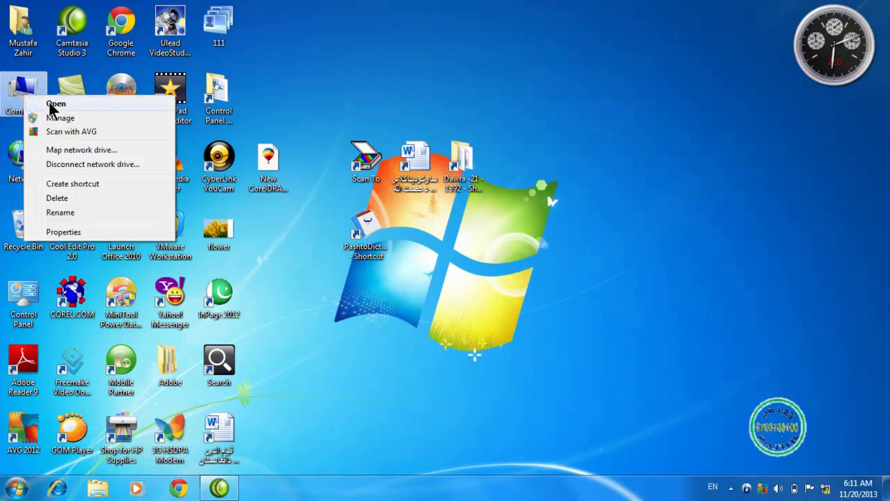
pyautogui.press('Escape')
pyautogui.click(267, 85)
pyautogui.press('super+e')
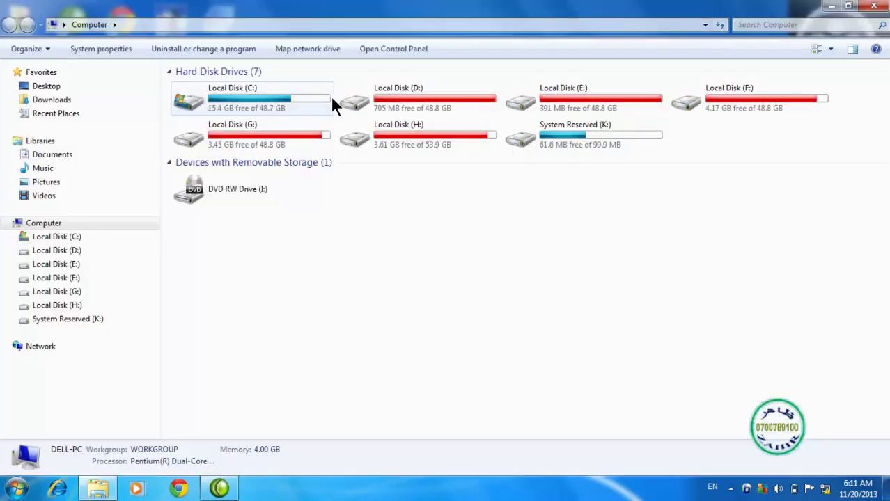
pyautogui.click(405, 96)
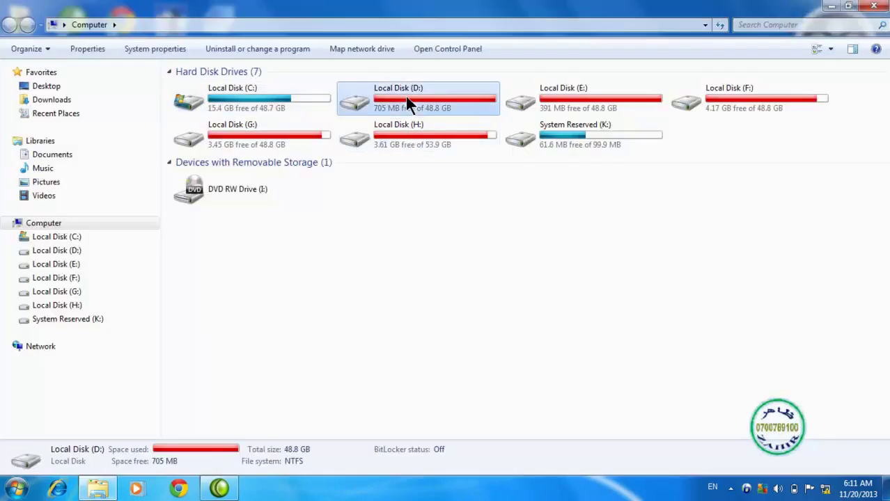
pyautogui.rightClick(405, 94)
pyautogui.click(427, 105)
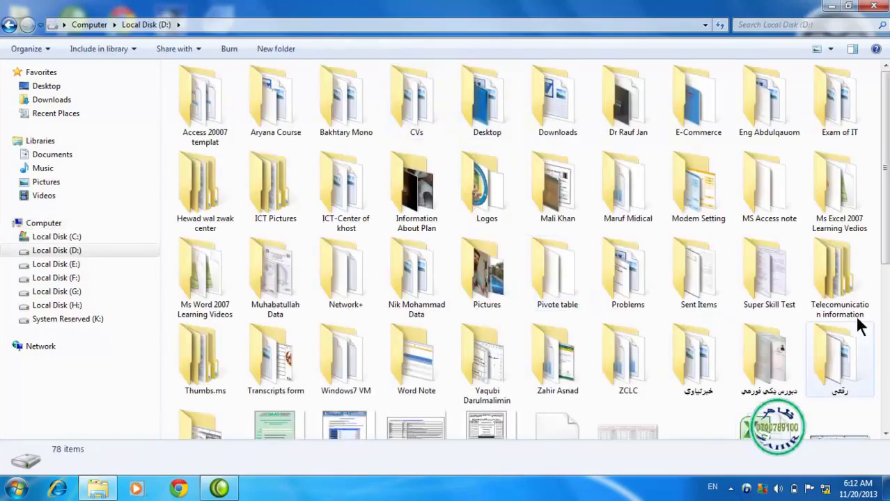
# Display the contents of Local Disk (D:) as small icons
pyautogui.scroll(-5, 882, 243)
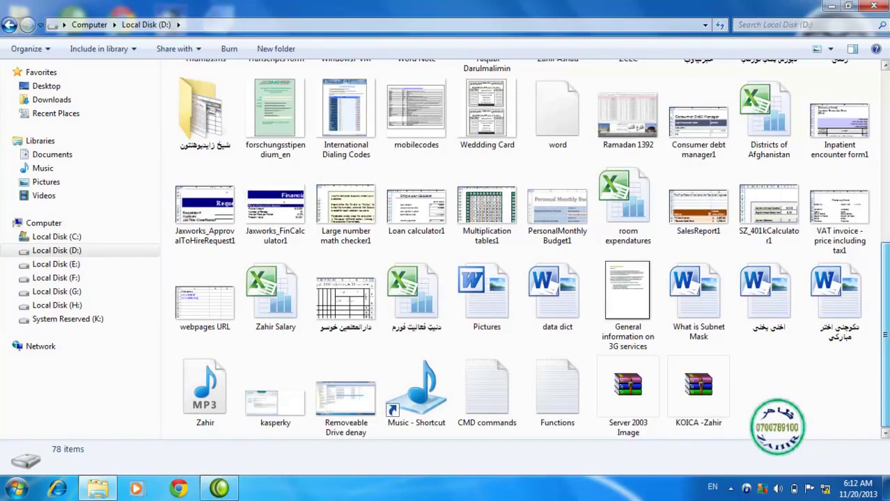
pyautogui.rightClick(769, 216)
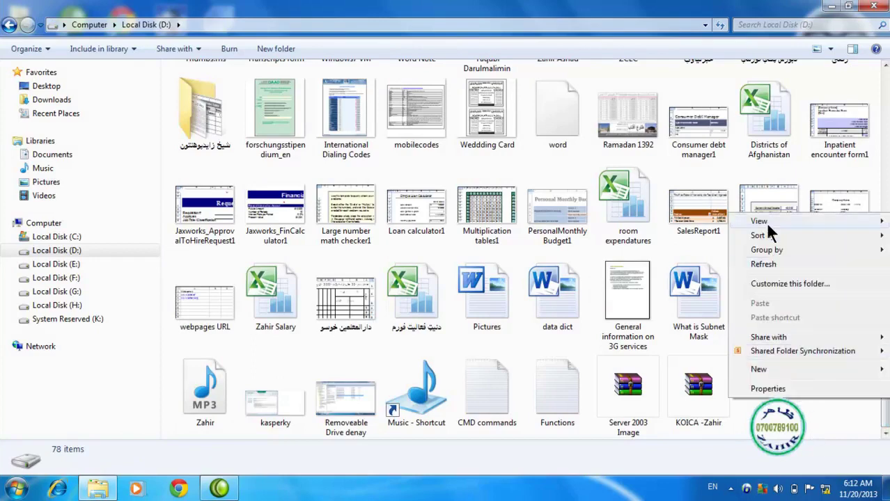
pyautogui.moveTo(766, 224)
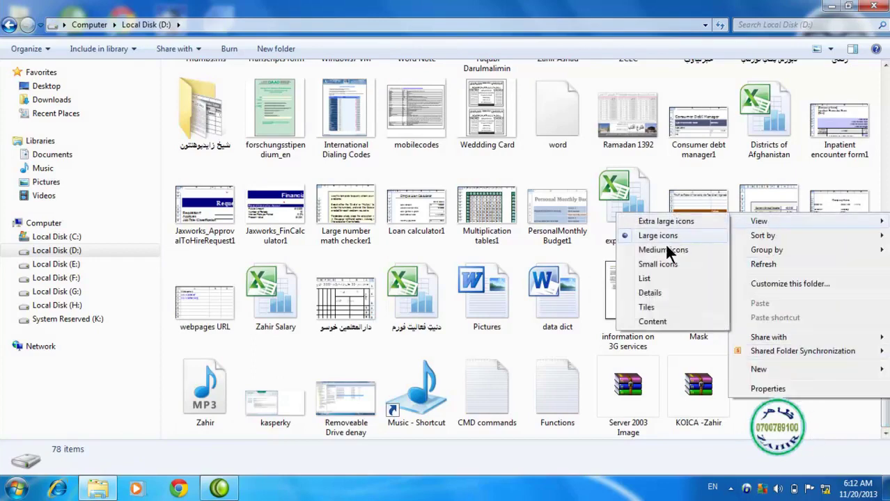
pyautogui.click(657, 264)
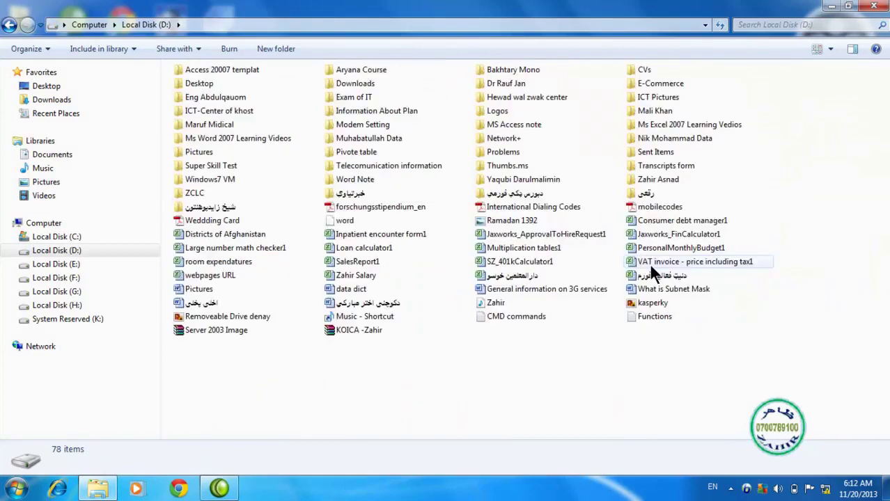
# Switch the contents of Local Disk (D:) to medium icons and close the folder window
pyautogui.rightClick(712, 373)
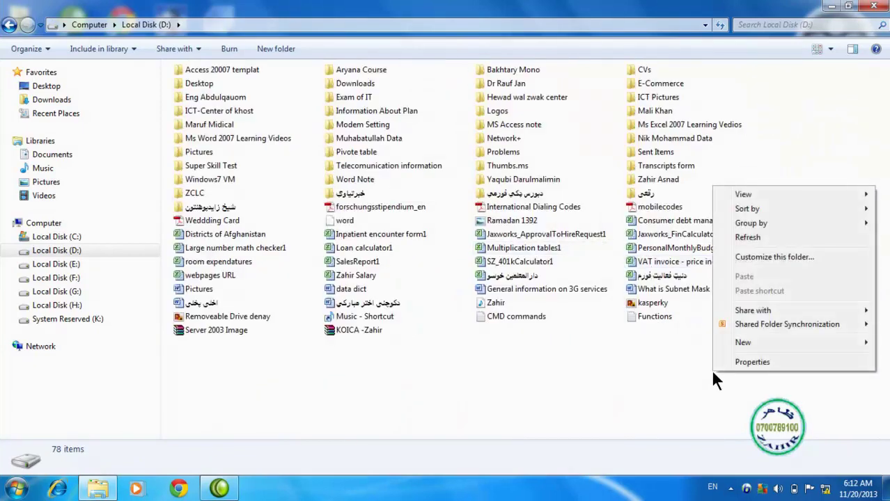
pyautogui.moveTo(743, 193)
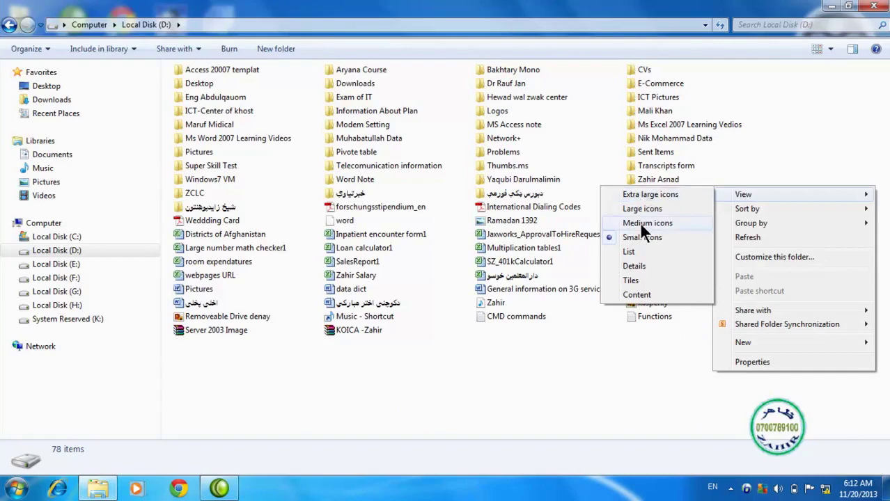
pyautogui.click(641, 226)
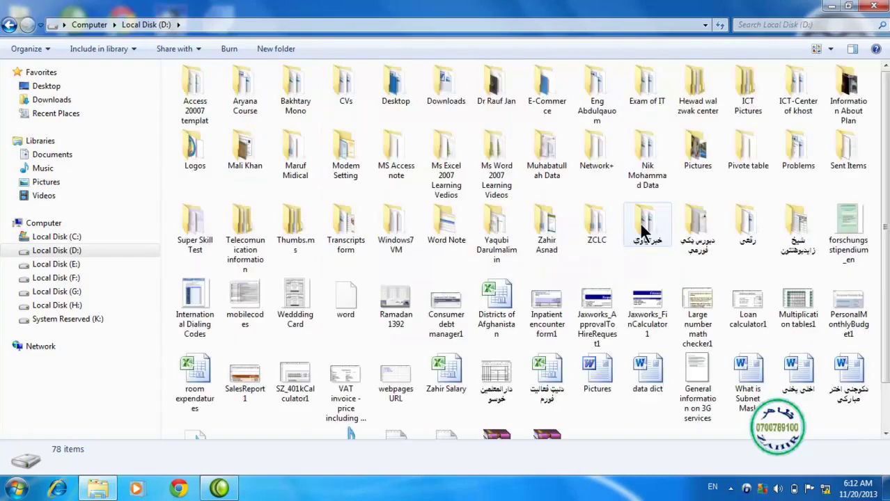
pyautogui.click(874, 5)
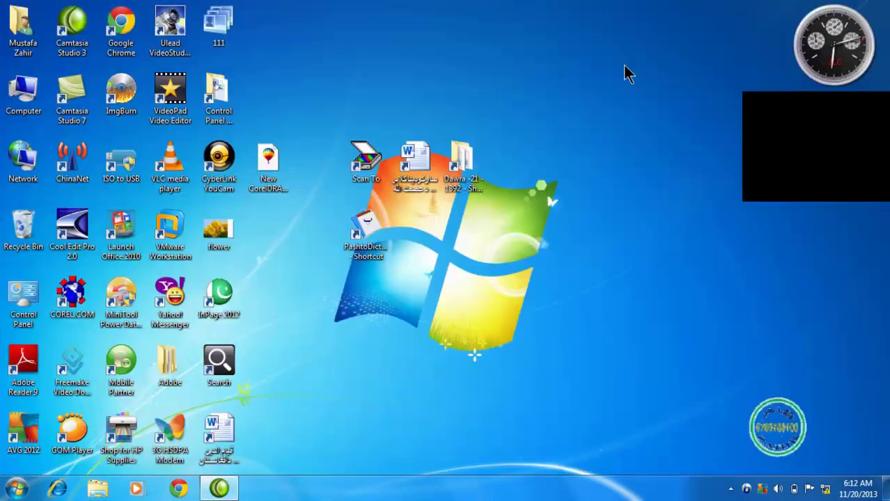
# Refresh the desktop two times after returning to it
pyautogui.rightClick(369, 65)
pyautogui.click(396, 100)
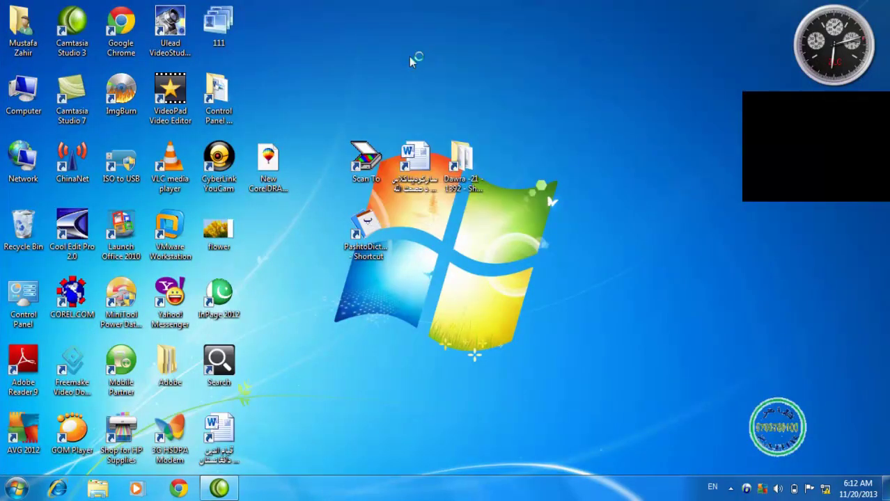
pyautogui.rightClick(410, 59)
pyautogui.click(426, 88)
# Sort the desktop icons by name
pyautogui.rightClick(433, 259)
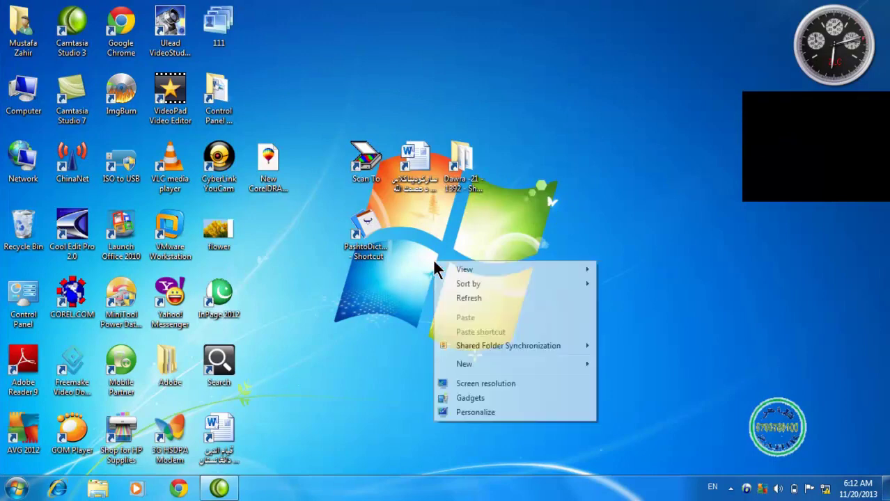
pyautogui.moveTo(488, 284)
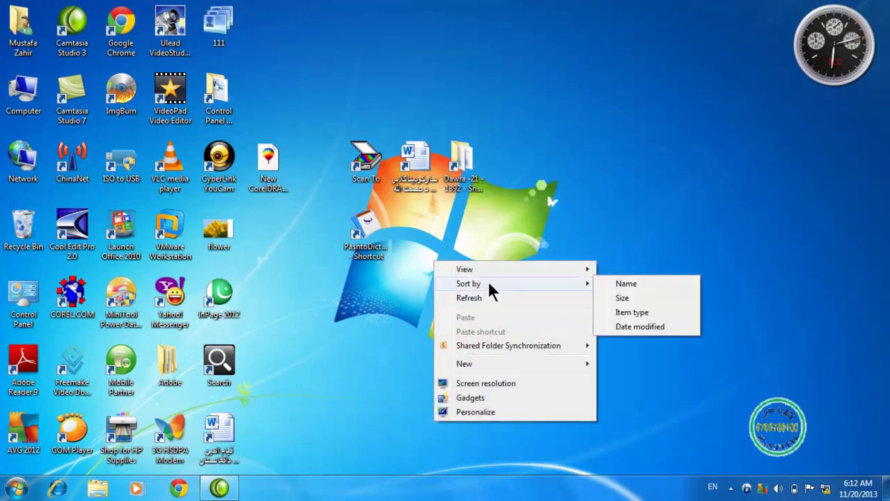
pyautogui.click(539, 162)
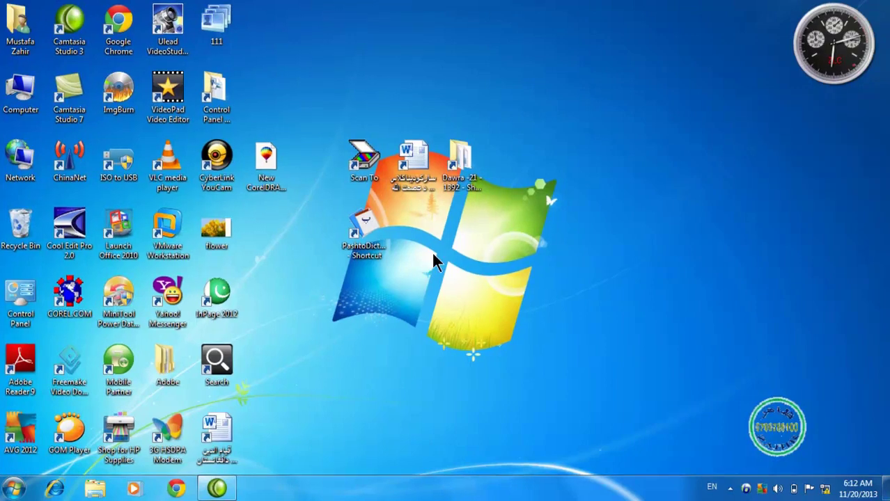
pyautogui.rightClick(468, 223)
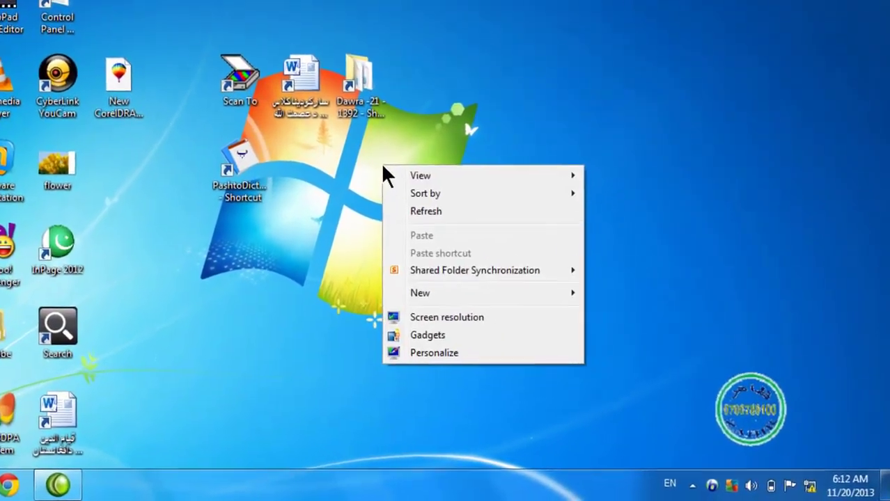
pyautogui.moveTo(391, 170)
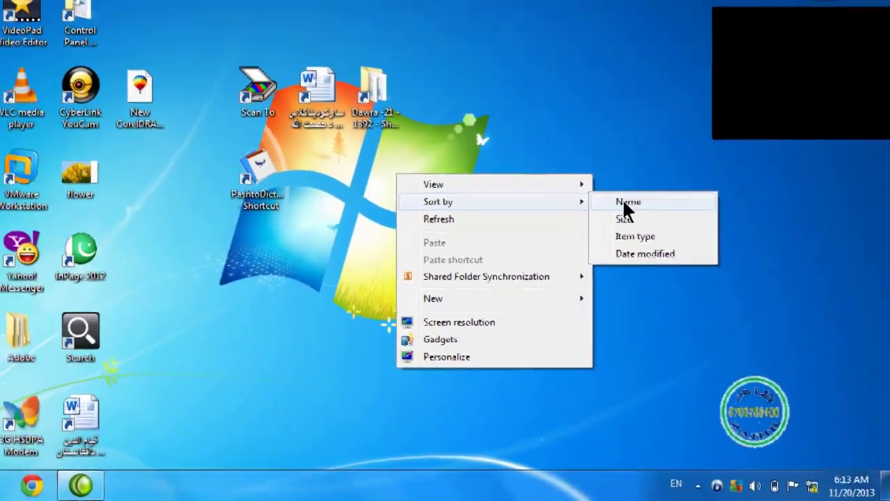
pyautogui.click(564, 136)
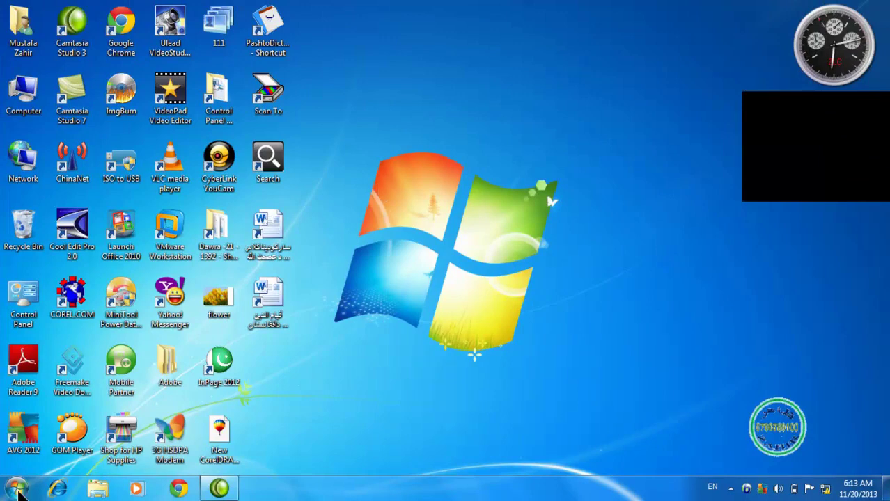
# Open Notepad and enter the sample text "dsffdfafdfdaf" in a new document
pyautogui.click(16, 489)
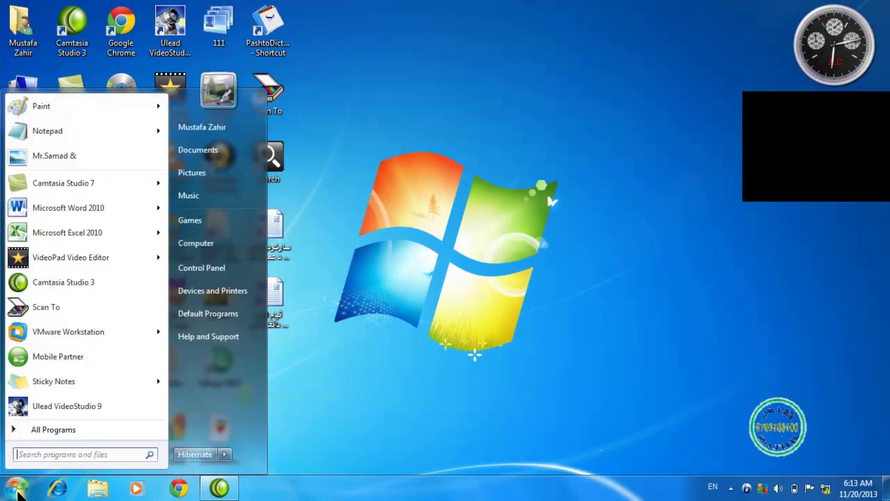
pyautogui.click(44, 130)
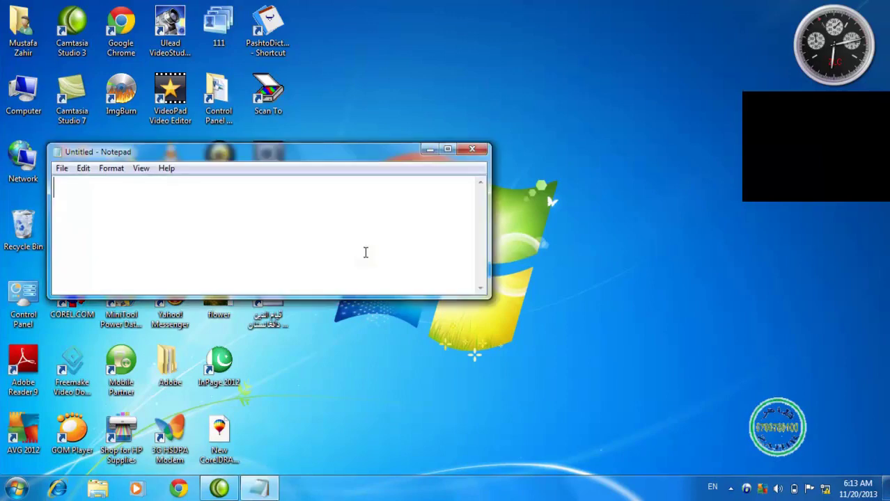
pyautogui.write('dsffdfafdfdaf')
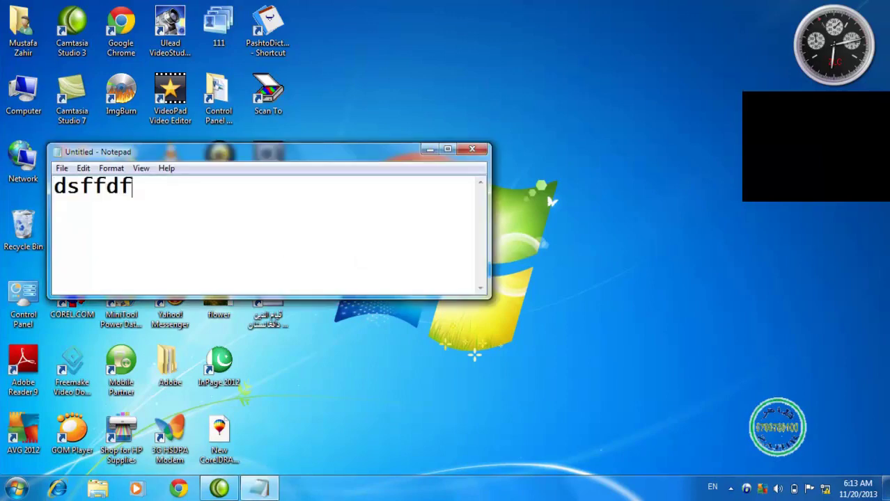
# Save the Notepad document to the Desktop under the file name "asad"
pyautogui.click(61, 169)
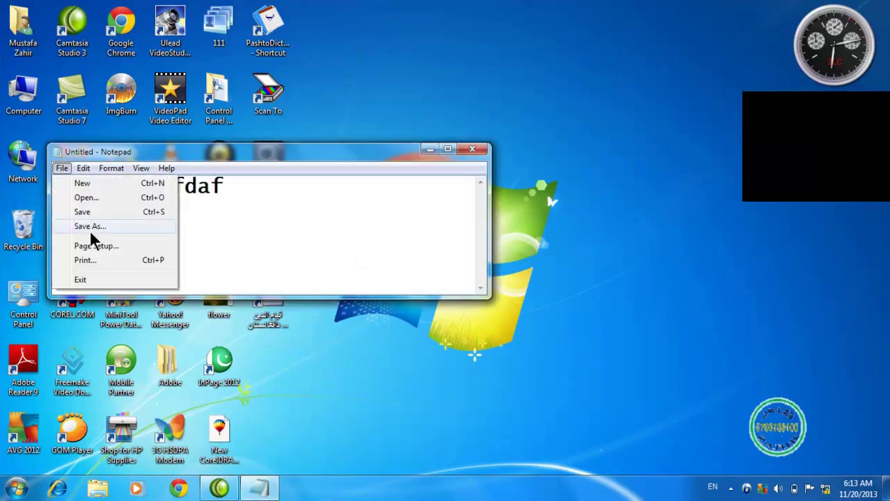
pyautogui.click(78, 211)
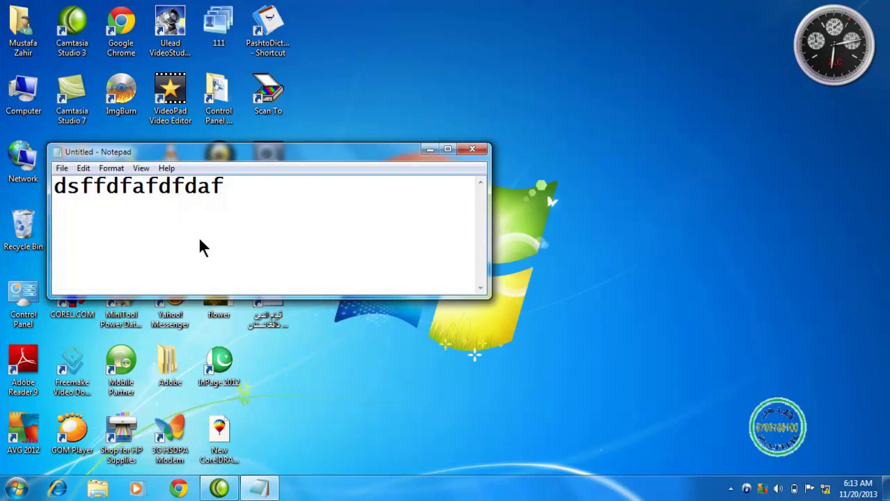
pyautogui.hotkey('ctrl', 's')
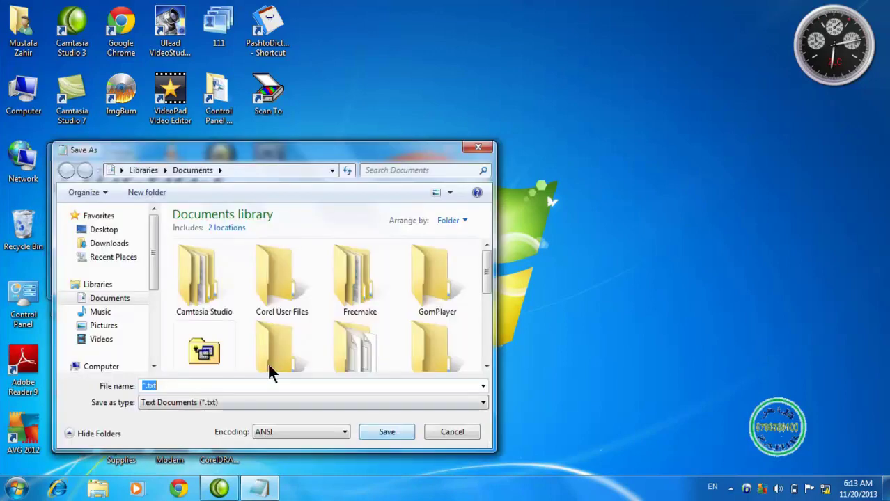
pyautogui.click(112, 232)
pyautogui.click(207, 386)
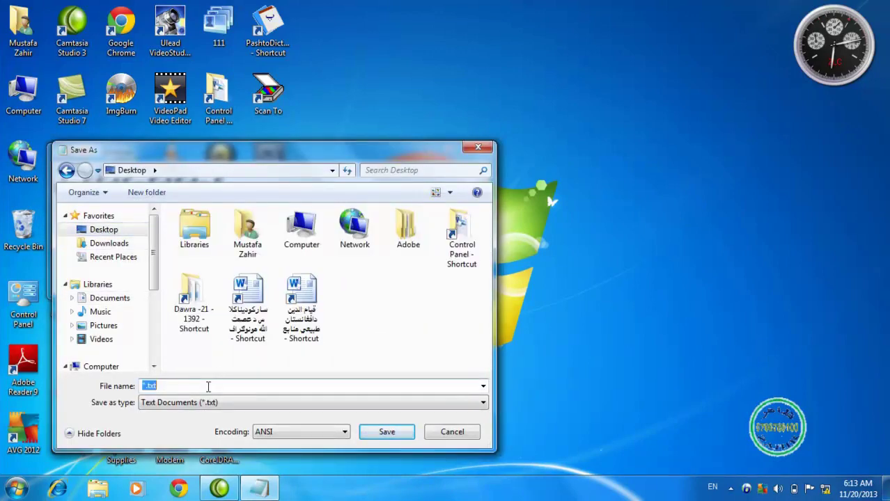
pyautogui.write('asad')
pyautogui.click(394, 433)
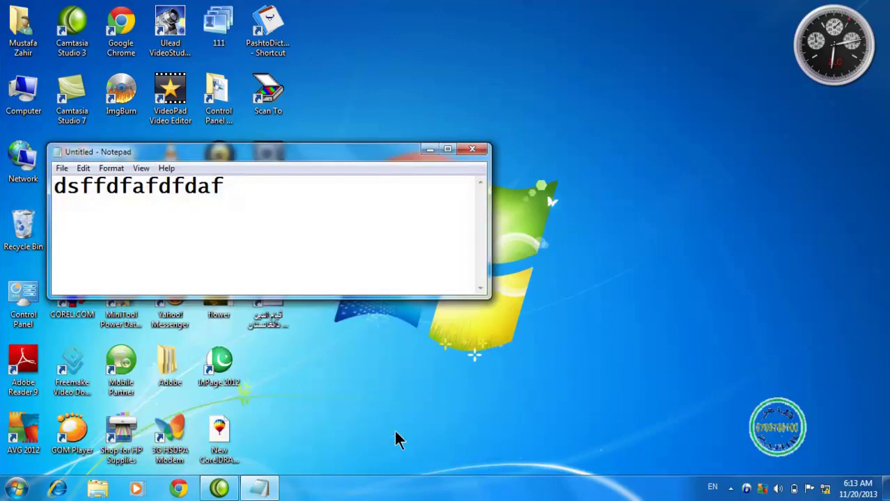
# Save a copy of the Notepad document to the Desktop under the file name "kamal"
pyautogui.click(61, 169)
pyautogui.click(89, 227)
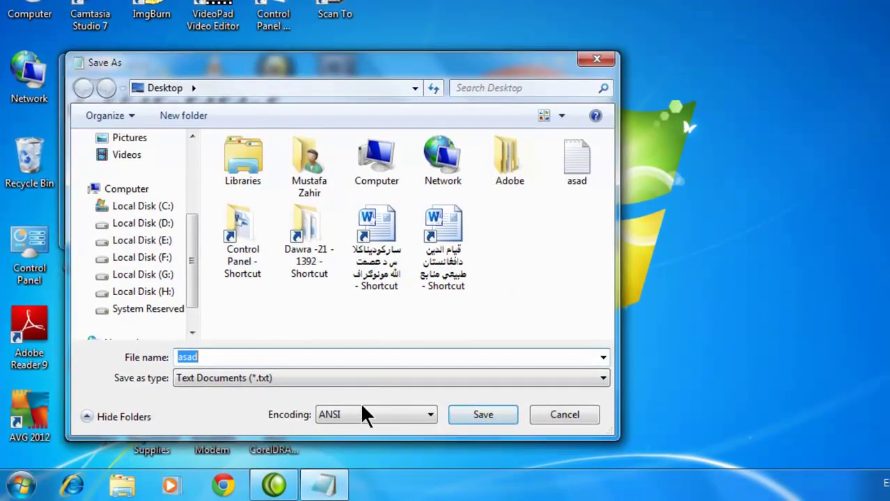
pyautogui.write('kamal')
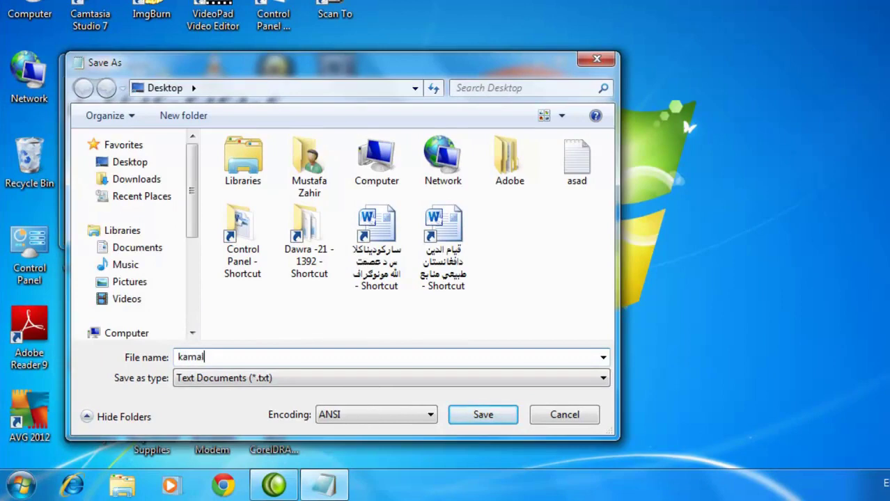
pyautogui.click(492, 421)
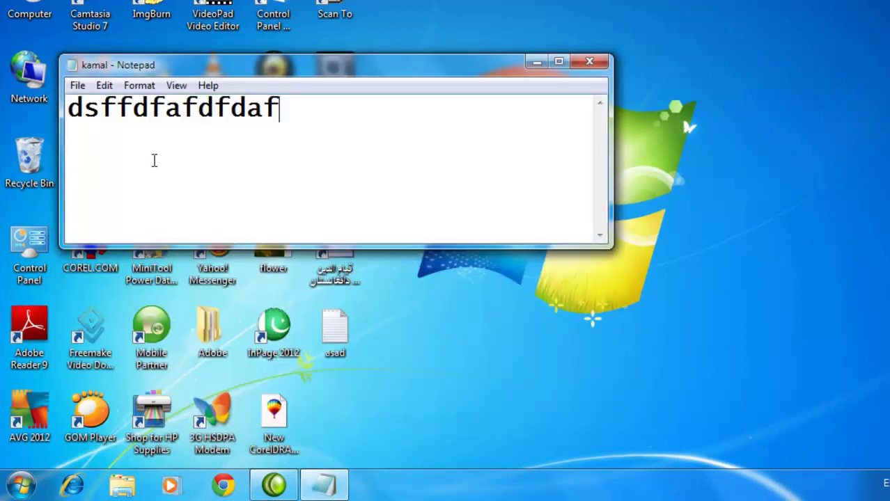
# Save another copy of the text document to the Desktop under the file name "jamal"
pyautogui.click(82, 88)
pyautogui.click(111, 162)
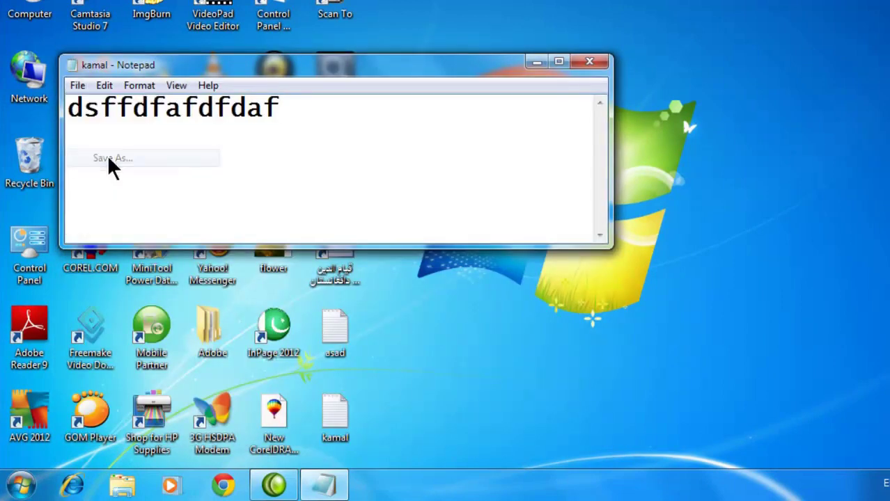
pyautogui.write('jamal')
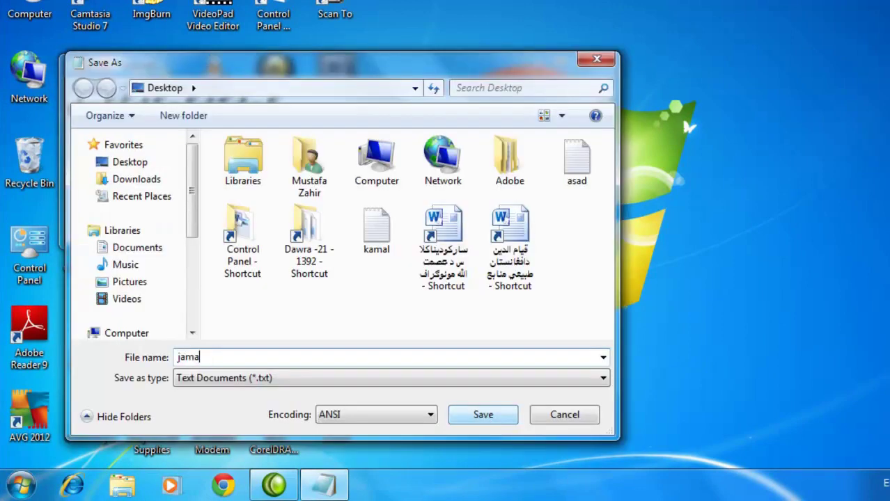
pyautogui.click(486, 416)
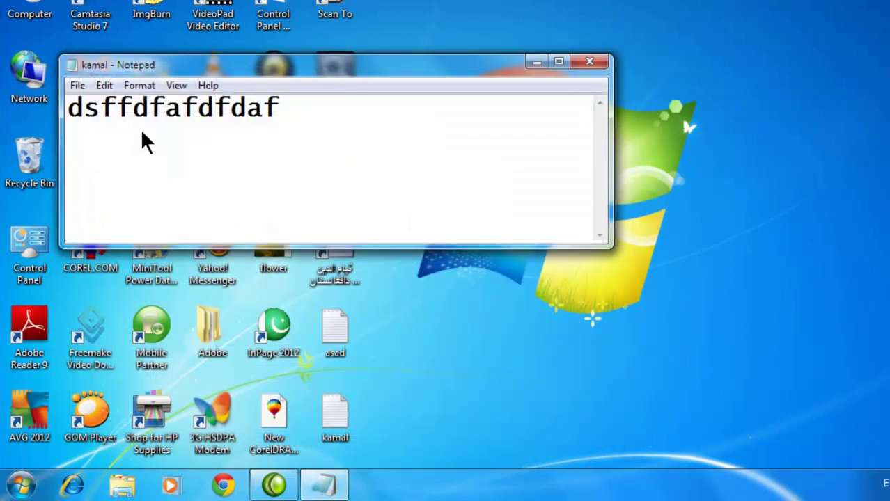
# Save one more copy of the document to the Desktop as "zahir" and close Notepad
pyautogui.click(79, 86)
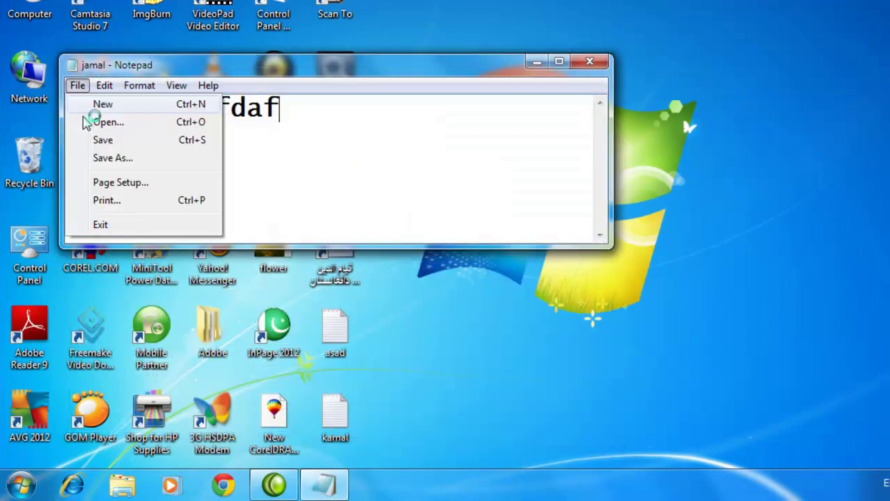
pyautogui.click(119, 158)
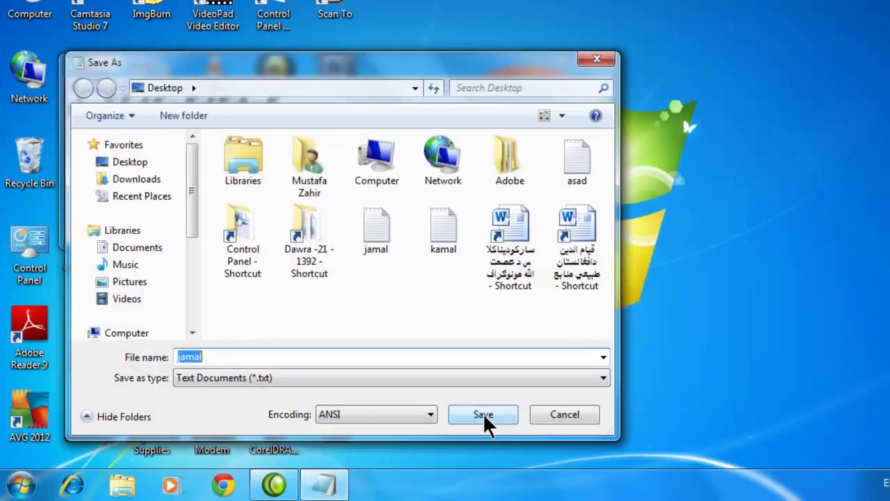
pyautogui.write('zahir')
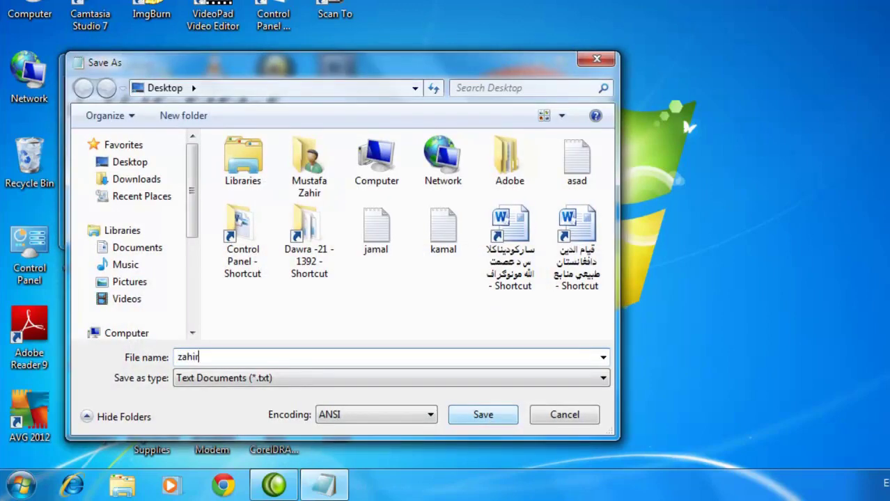
pyautogui.click(503, 417)
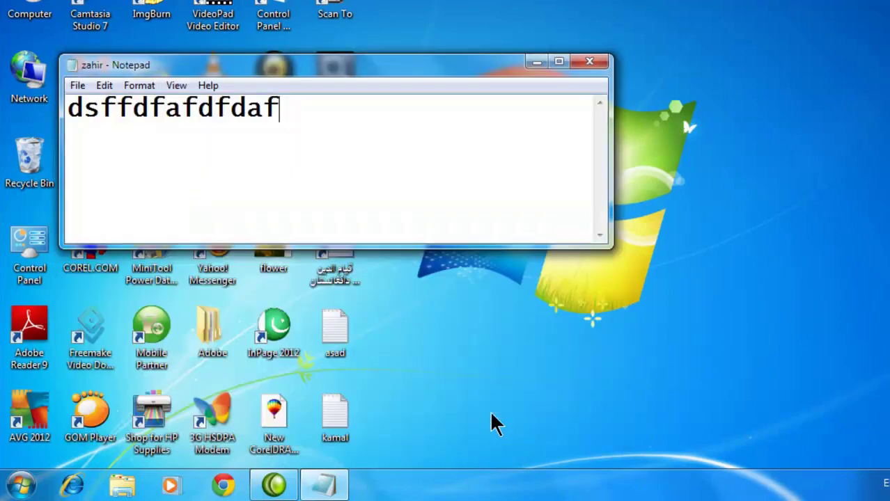
pyautogui.click(579, 62)
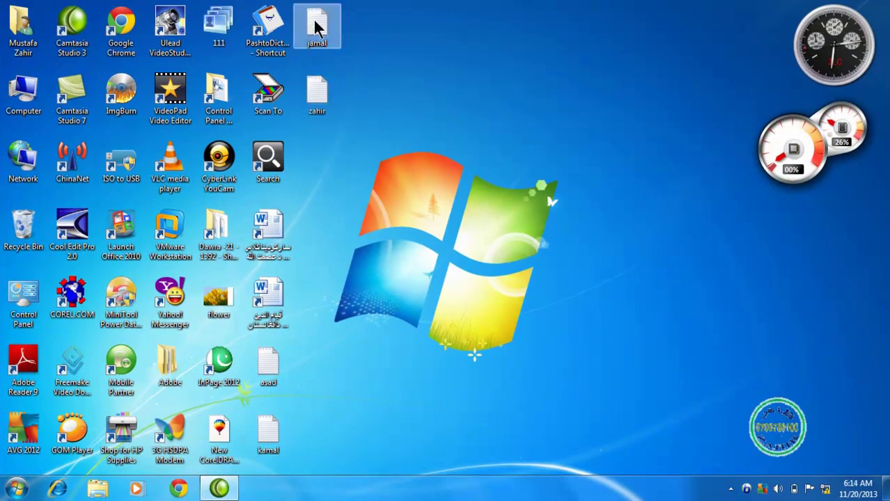
# Sort the desktop icons by name in descending order
pyautogui.rightClick(450, 85)
pyautogui.moveTo(607, 108)
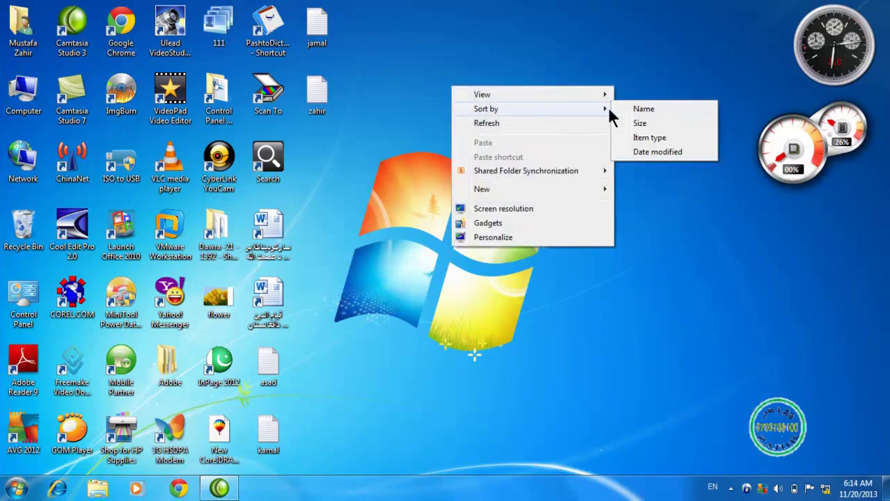
pyautogui.click(642, 109)
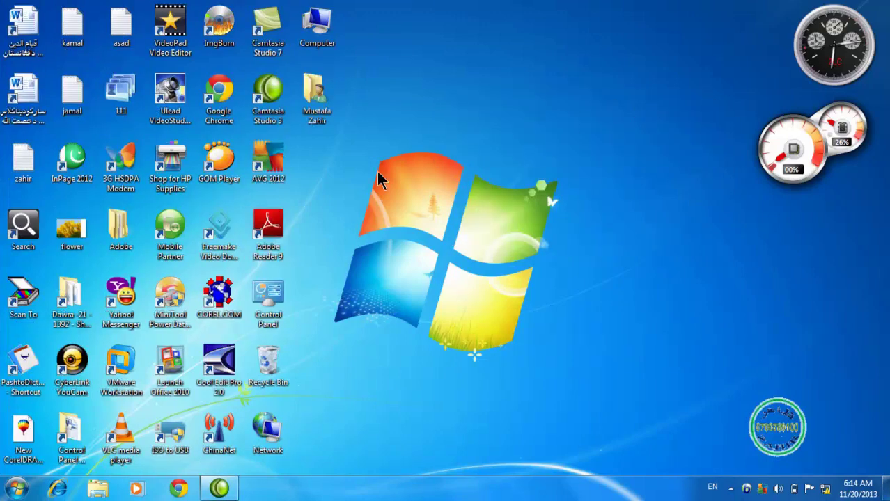
pyautogui.moveTo(80, 54); pyautogui.dragTo(79, 38)
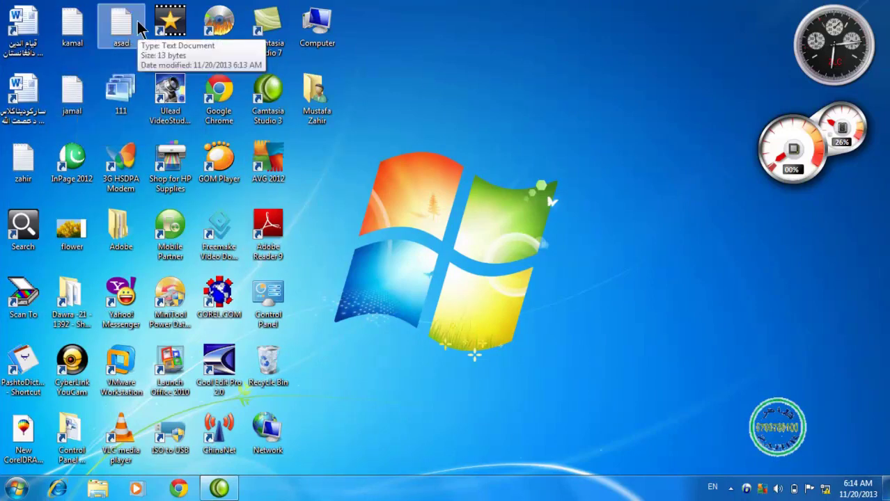
# Sort the desktop icons by name again to put them back in ascending order
pyautogui.rightClick(372, 118)
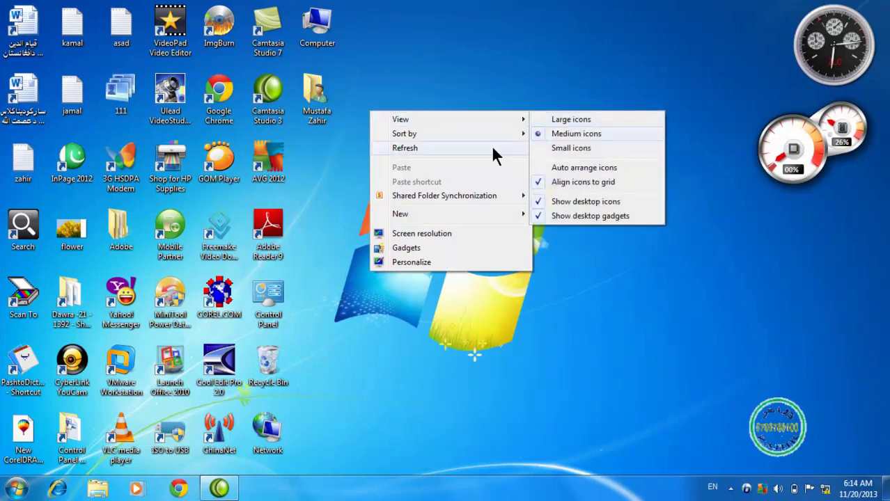
pyautogui.moveTo(512, 133)
pyautogui.click(552, 133)
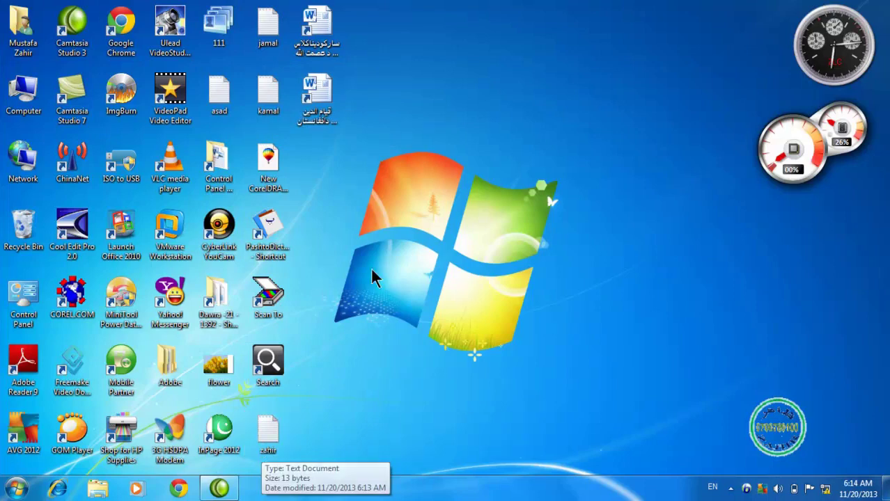
# Sort the desktop icons by size
pyautogui.rightClick(425, 144)
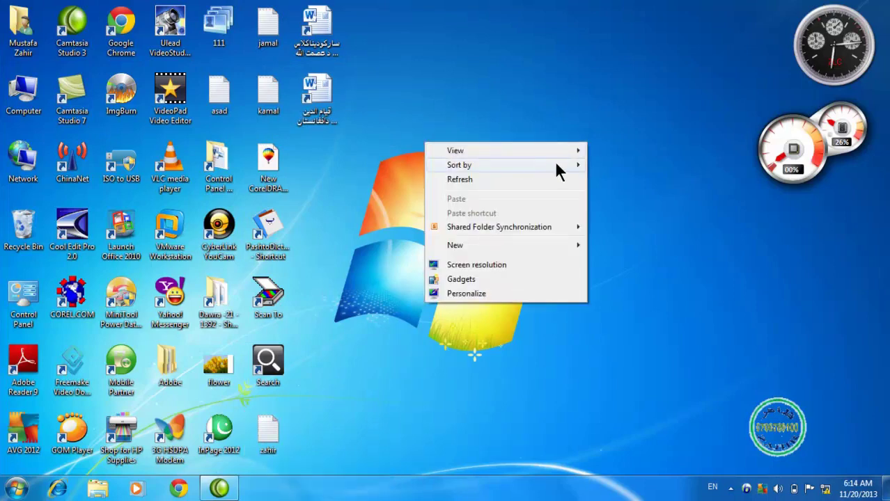
pyautogui.moveTo(563, 165)
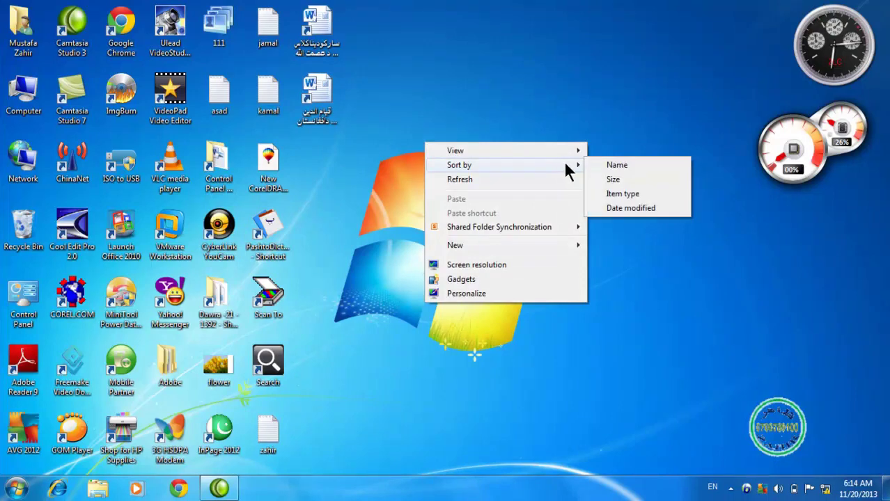
pyautogui.click(614, 184)
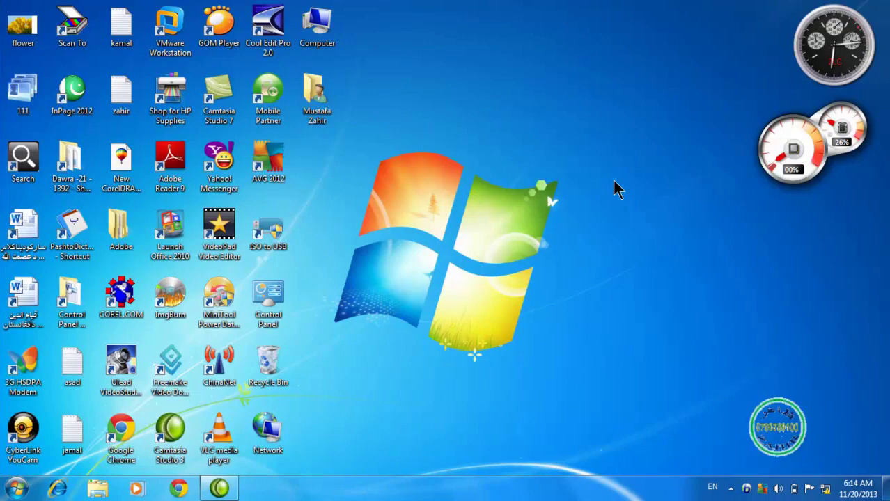
# Compare the file sizes of the two Word document shortcuts in their general properties, closing each without changes
pyautogui.rightClick(27, 245)
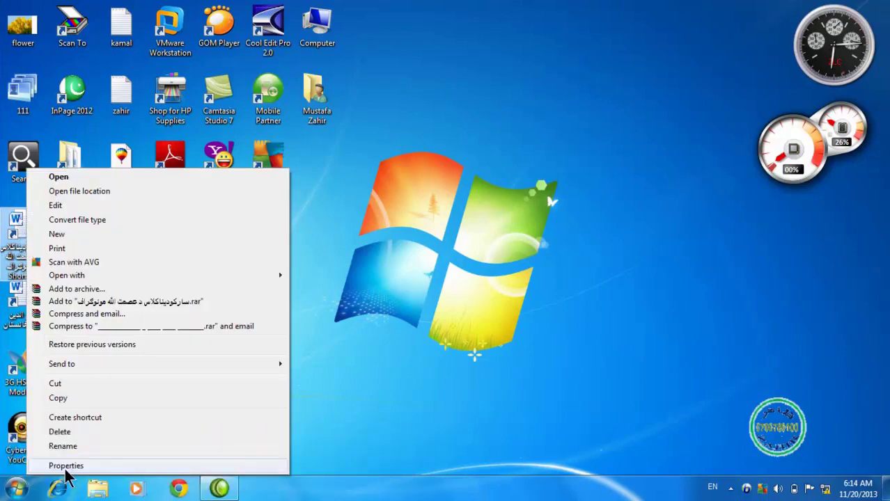
pyautogui.click(64, 467)
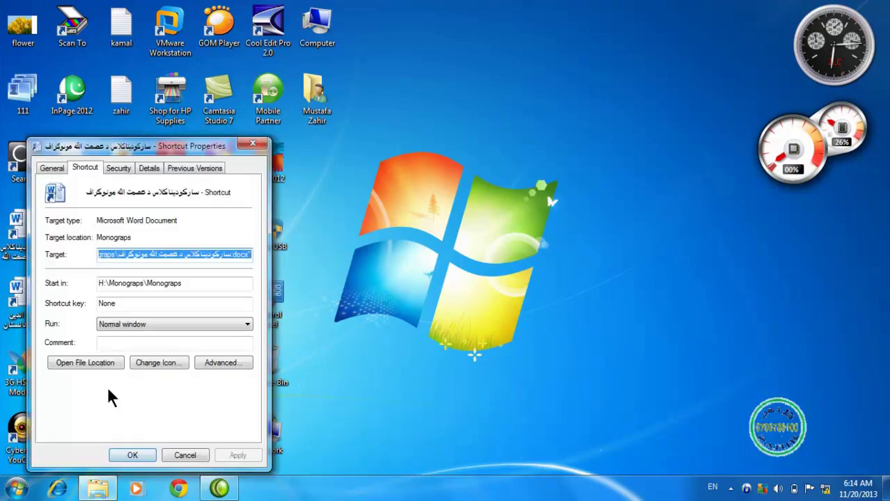
pyautogui.click(52, 168)
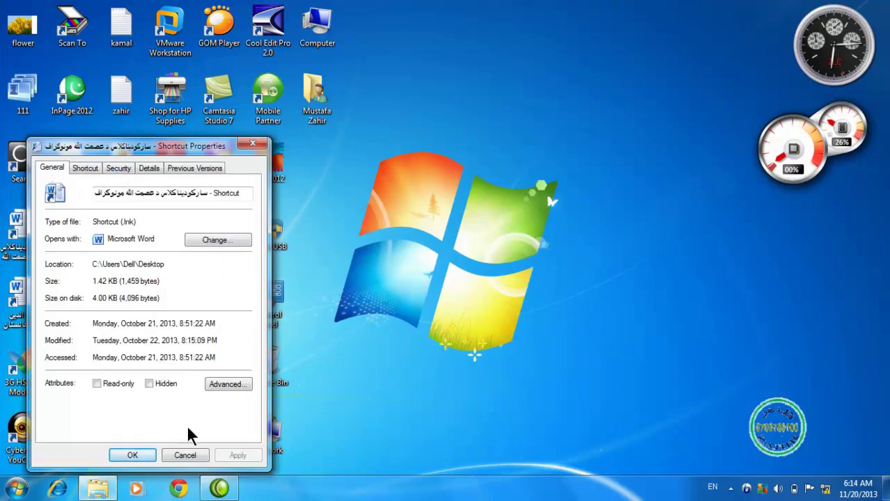
pyautogui.click(185, 455)
pyautogui.rightClick(26, 313)
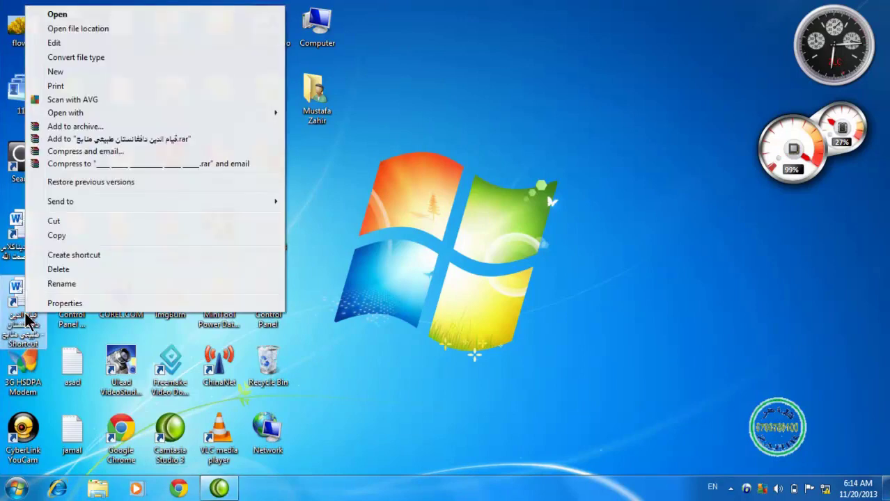
pyautogui.click(64, 303)
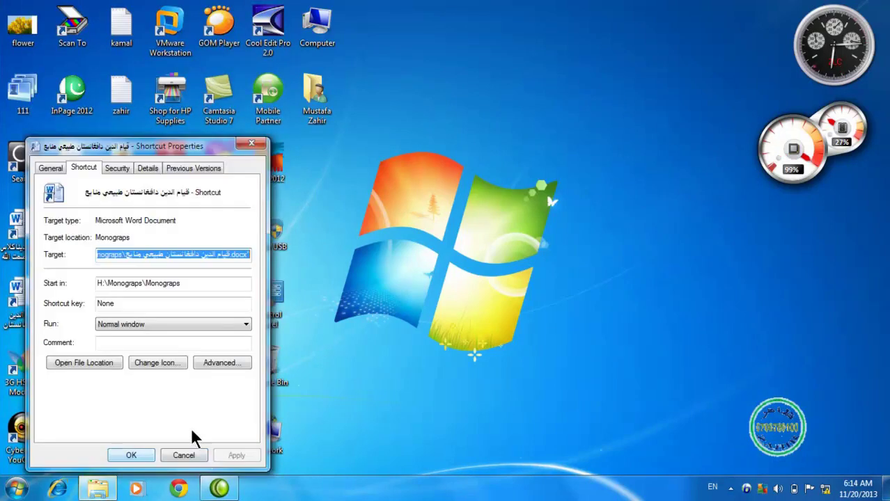
pyautogui.click(51, 168)
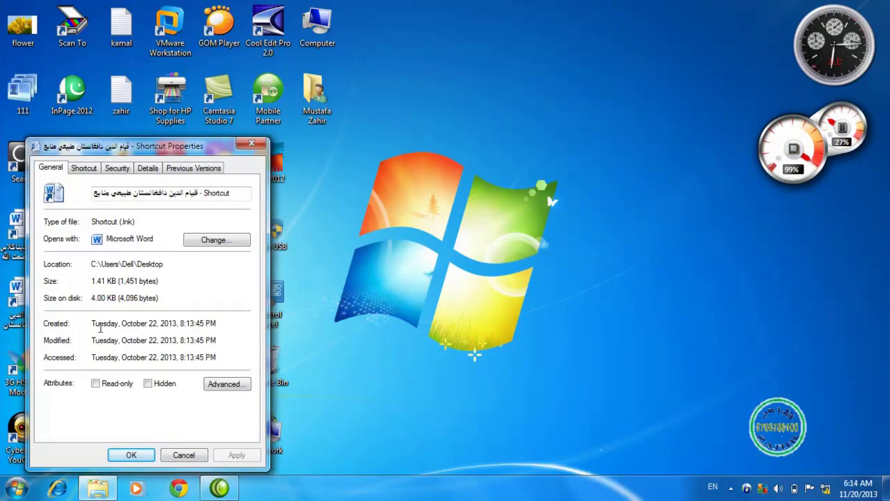
pyautogui.click(184, 455)
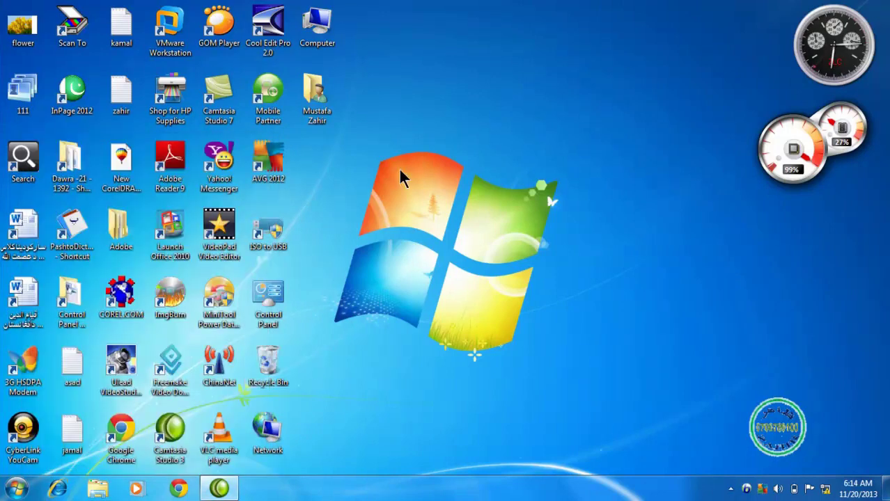
# Refresh the desktop two times
pyautogui.rightClick(420, 163)
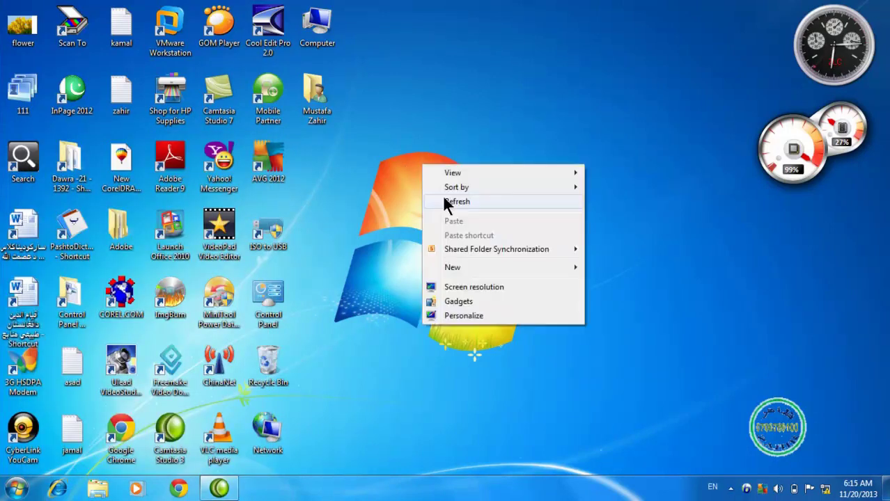
pyautogui.click(442, 197)
pyautogui.rightClick(414, 155)
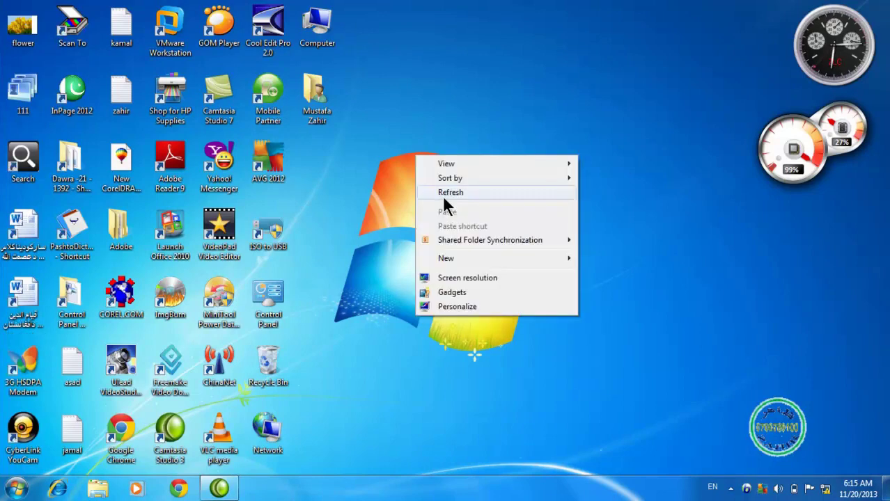
pyautogui.click(442, 196)
# Sort the desktop icons by name instead of by size
pyautogui.rightClick(416, 143)
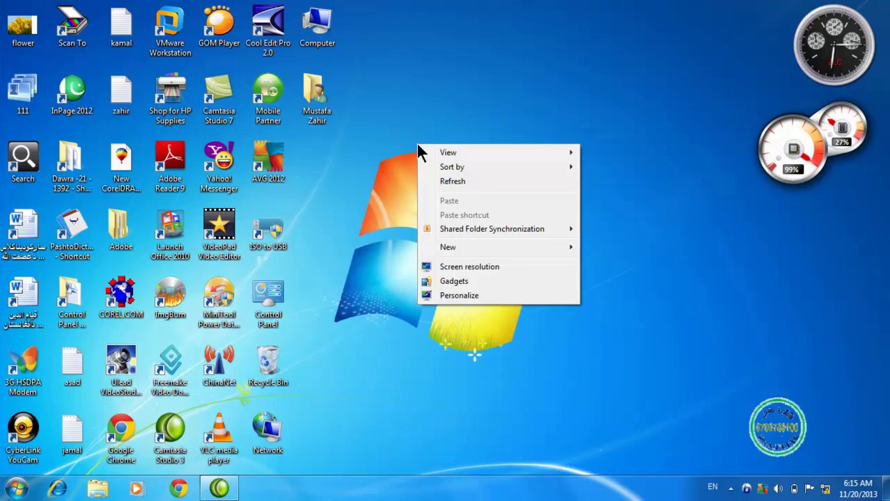
pyautogui.moveTo(567, 167)
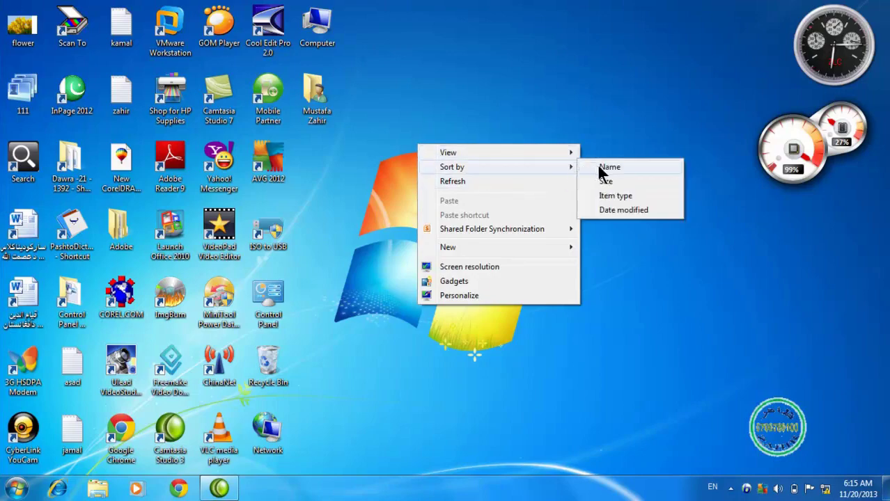
pyautogui.click(606, 167)
# Sort the desktop icons by item type so that files of the same kind are grouped together
pyautogui.rightClick(345, 168)
pyautogui.moveTo(494, 195)
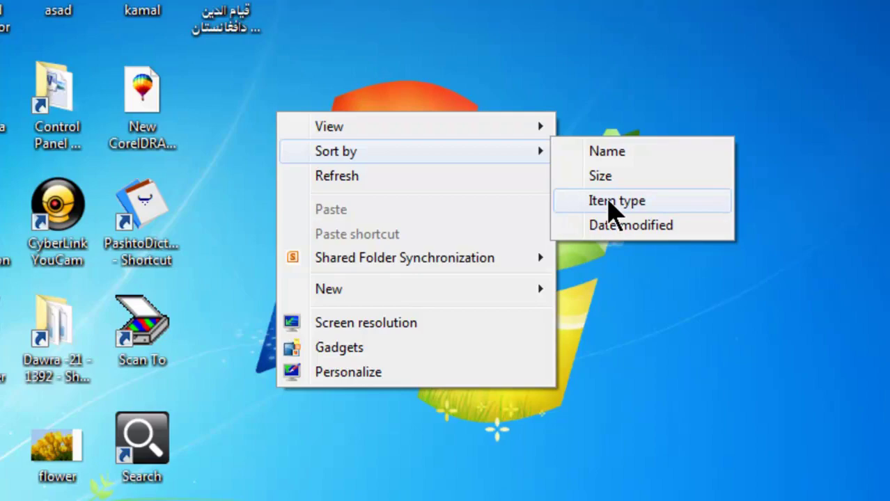
pyautogui.click(609, 200)
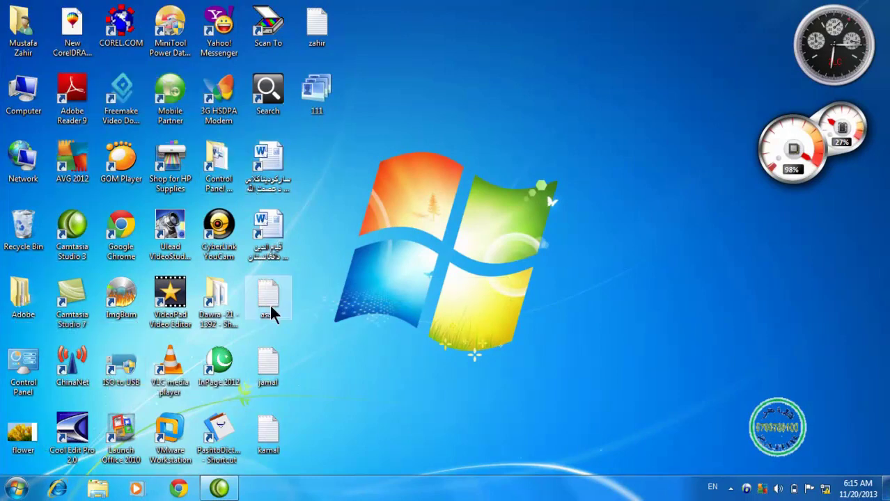
# Sort the desktop icons by date modified and check the order of the text files
pyautogui.rightClick(370, 182)
pyautogui.moveTo(459, 198)
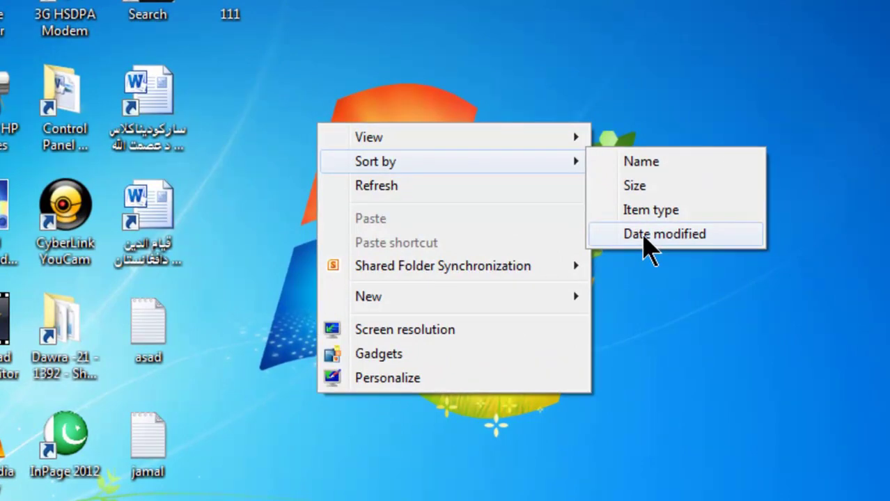
pyautogui.click(648, 237)
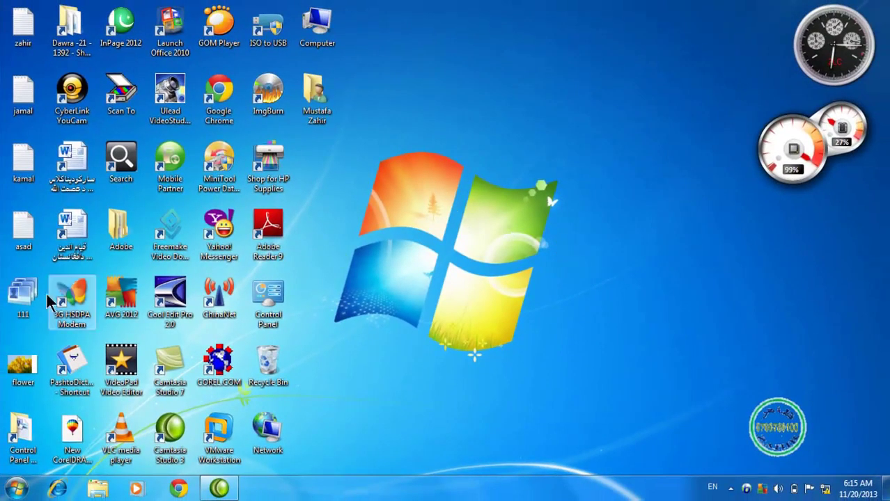
pyautogui.moveTo(25, 40)
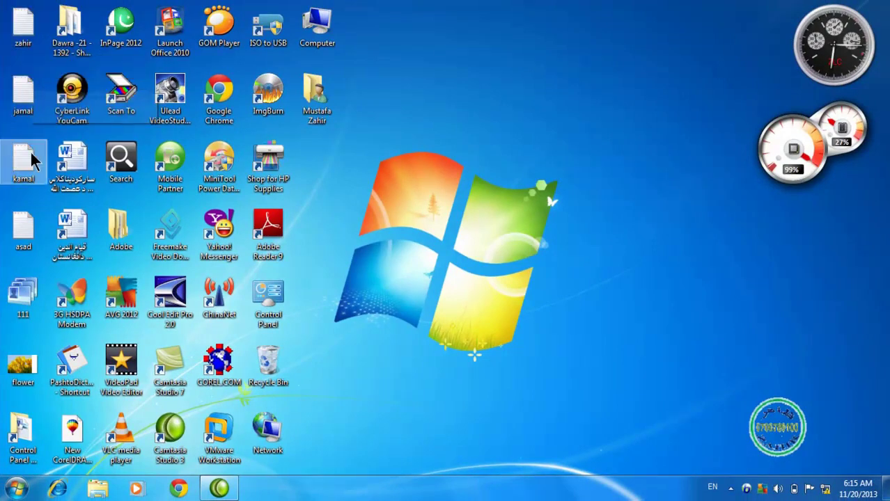
# Sort the desktop icons by date modified once more to reverse their order
pyautogui.moveTo(24, 21)
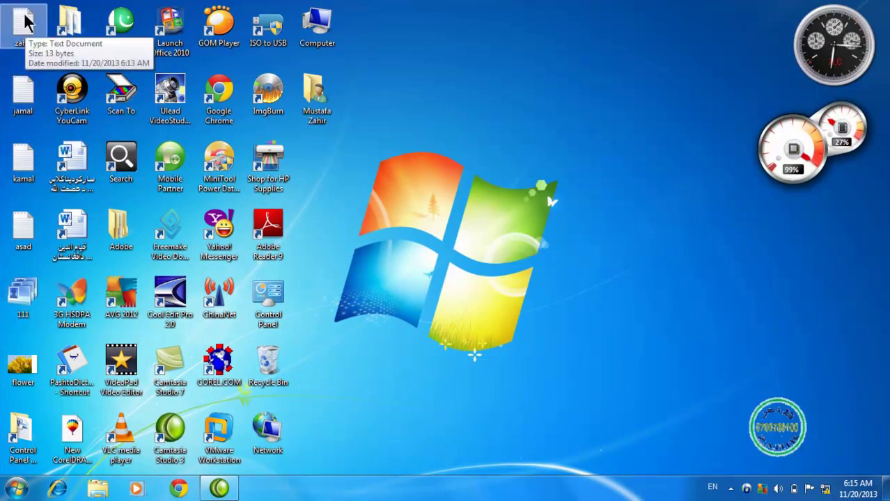
pyautogui.moveTo(25, 235)
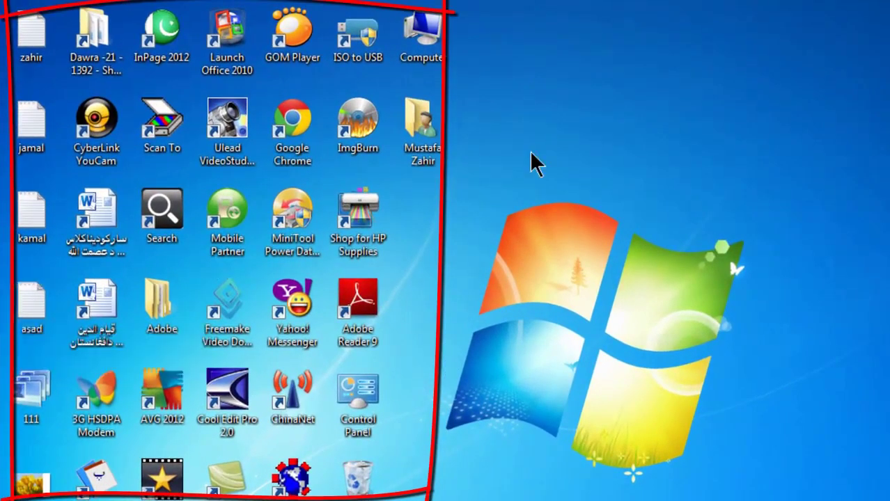
pyautogui.rightClick(550, 143)
pyautogui.moveTo(682, 175)
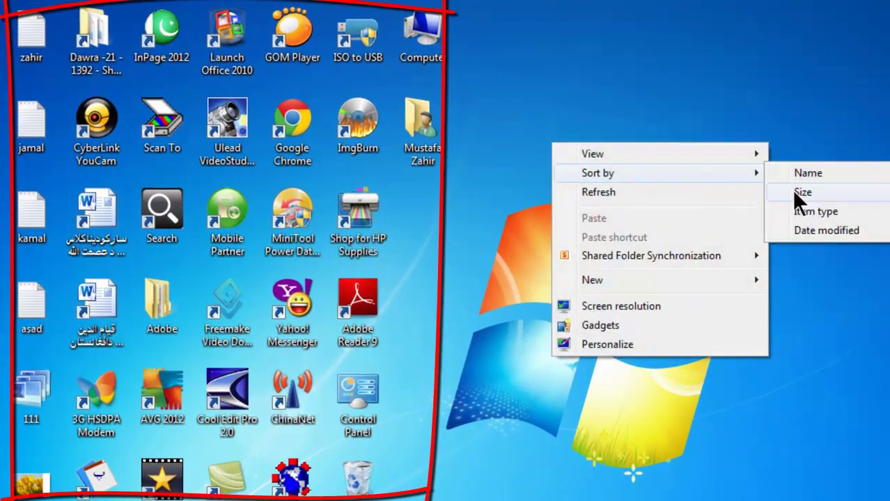
pyautogui.click(806, 230)
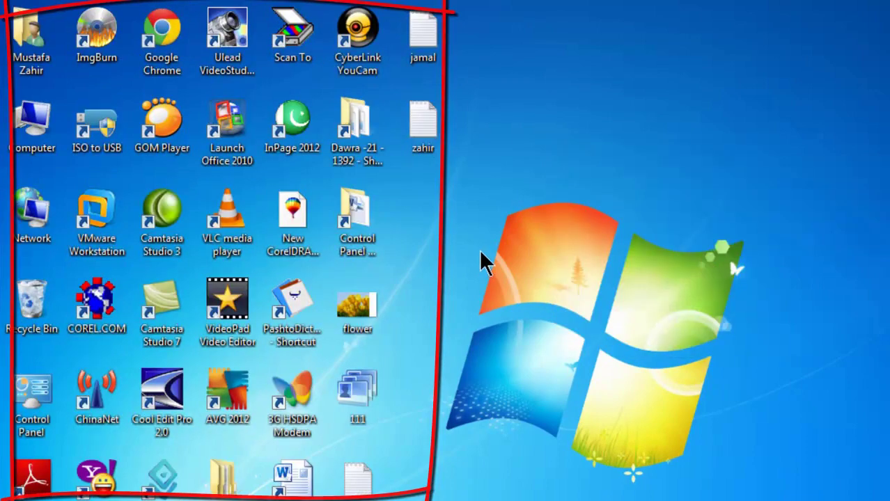
# Refresh the desktop five times in a row
pyautogui.rightClick(547, 191)
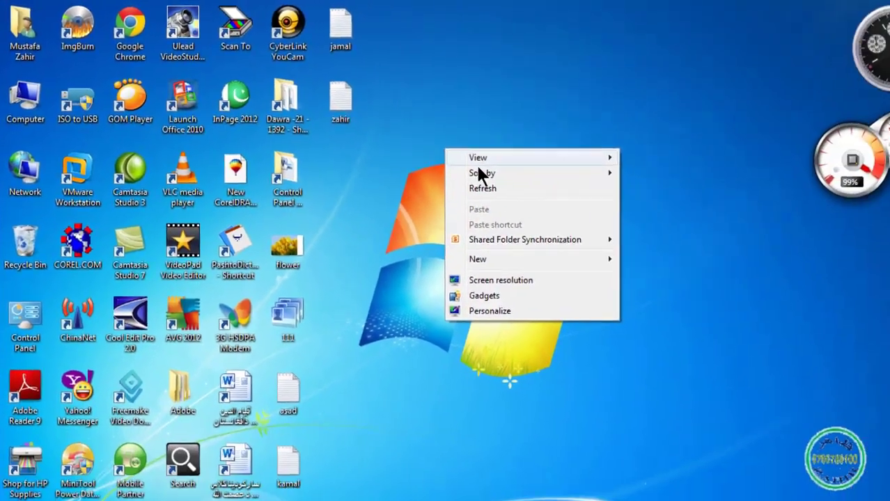
pyautogui.moveTo(609, 213)
pyautogui.click(458, 169)
pyautogui.rightClick(437, 116)
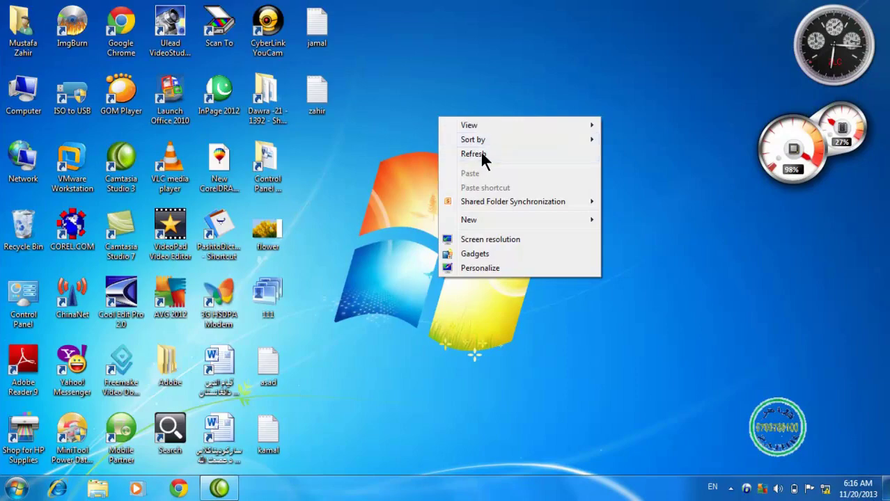
pyautogui.click(481, 155)
pyautogui.rightClick(454, 124)
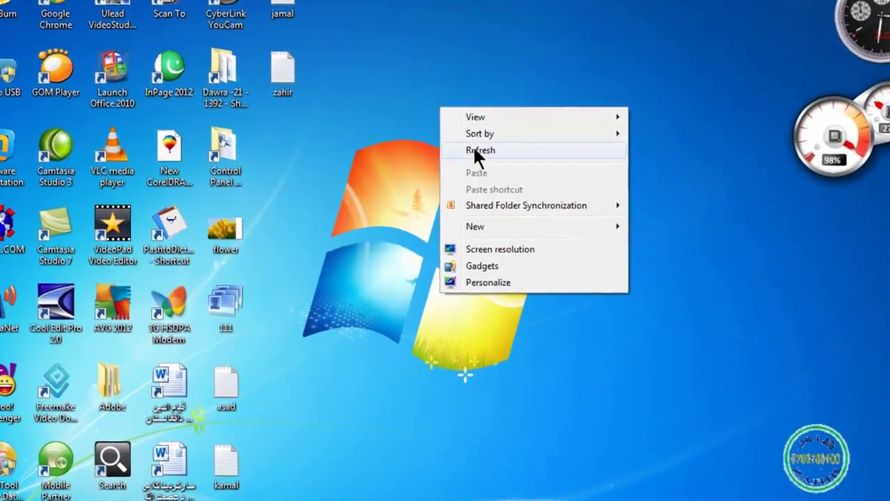
pyautogui.click(473, 152)
pyautogui.rightClick(457, 119)
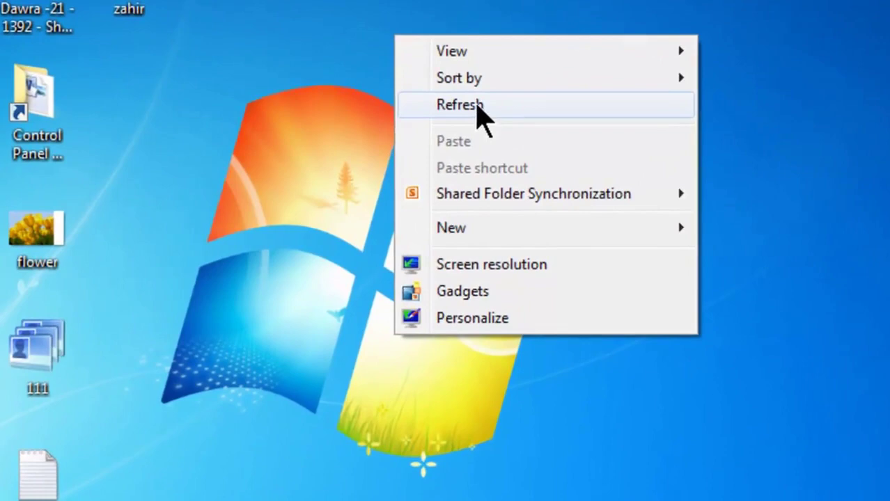
pyautogui.click(479, 107)
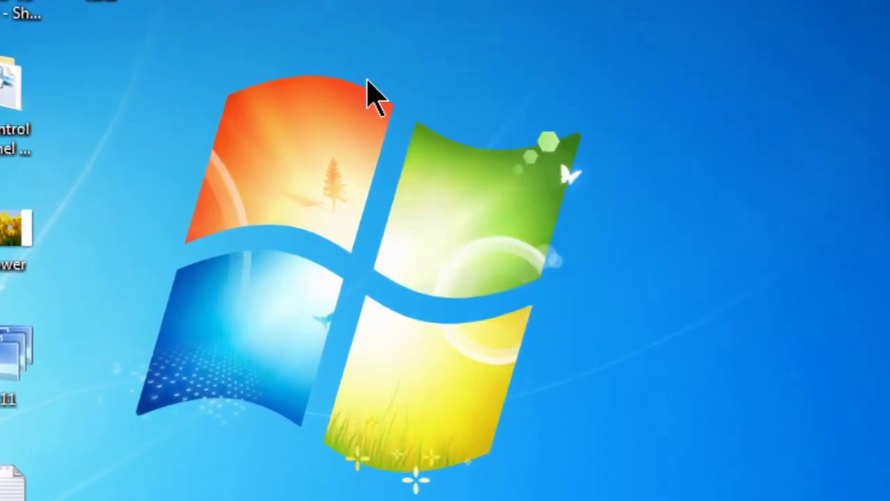
pyautogui.rightClick(360, 73)
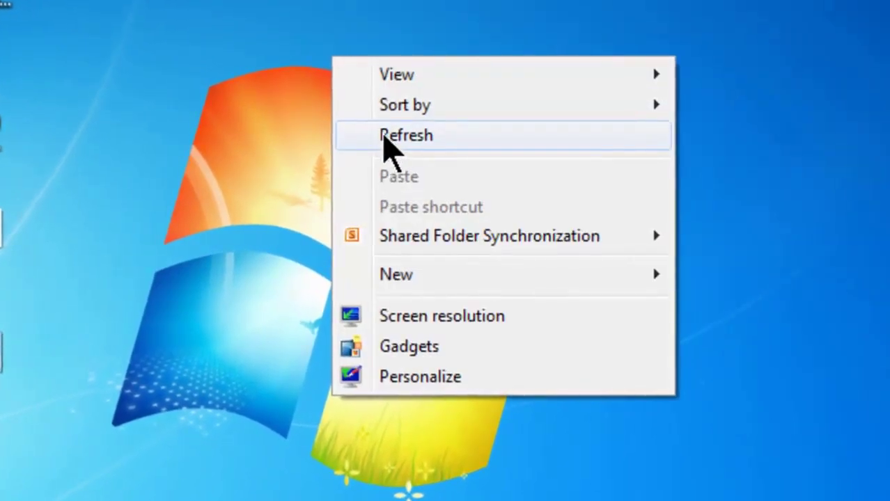
pyautogui.click(383, 135)
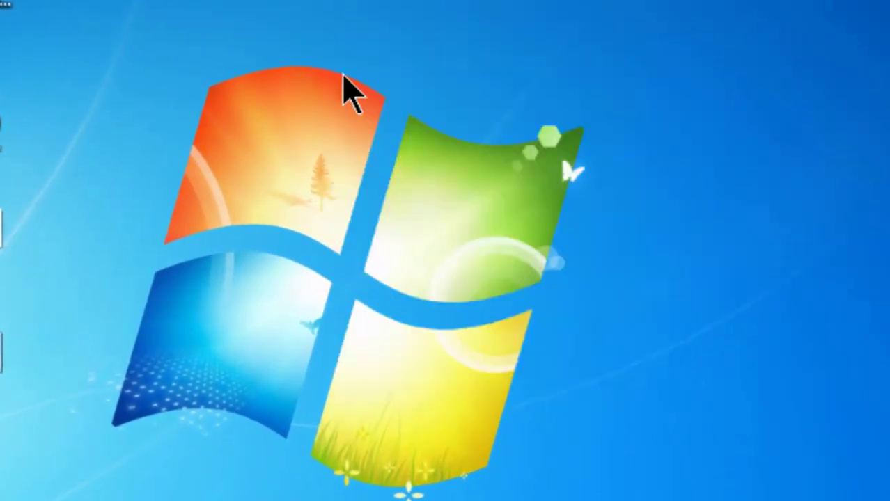
pyautogui.rightClick(343, 76)
pyautogui.click(413, 158)
pyautogui.rightClick(283, 53)
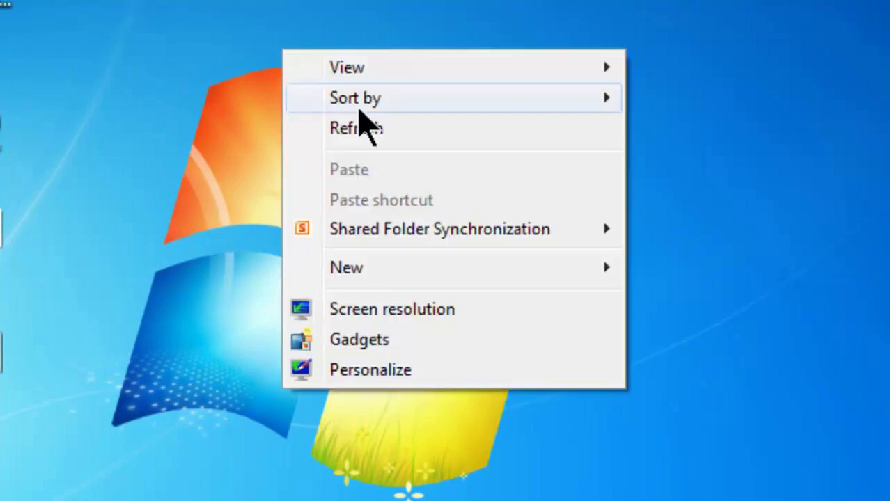
pyautogui.click(280, 4)
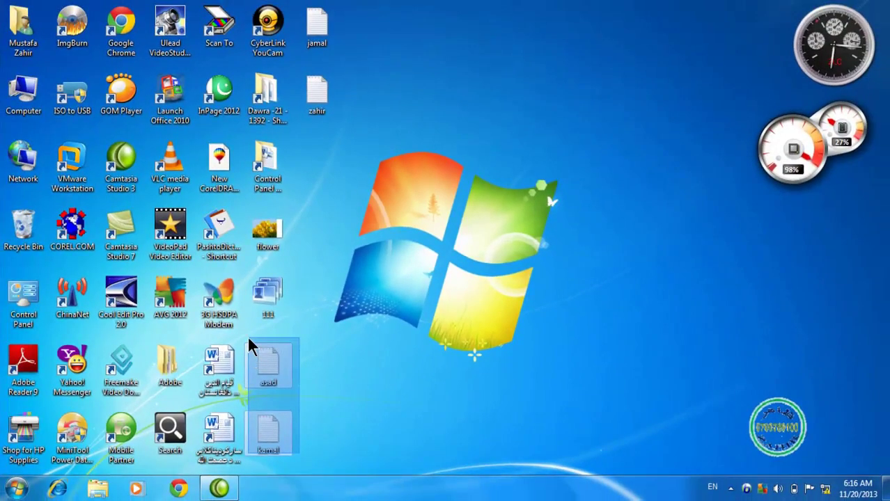
# Permanently delete the four sample text files from the desktop
pyautogui.keyDown('ctrl'); pyautogui.click(320, 97); pyautogui.keyUp('ctrl')
pyautogui.keyDown('ctrl'); pyautogui.click(316, 32); pyautogui.keyUp('ctrl')
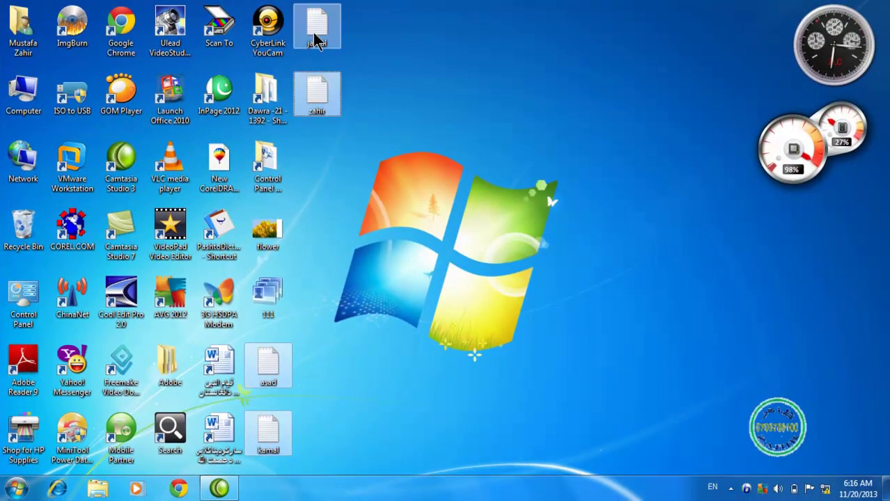
pyautogui.press('Delete')
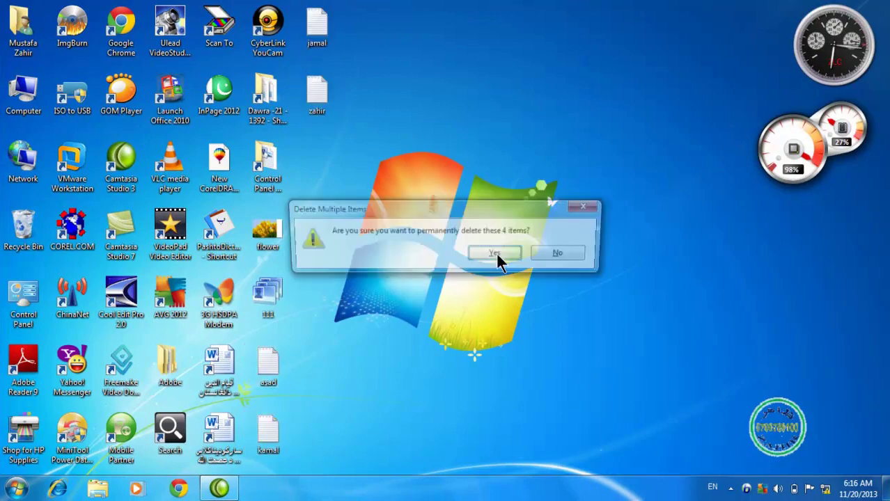
pyautogui.click(496, 252)
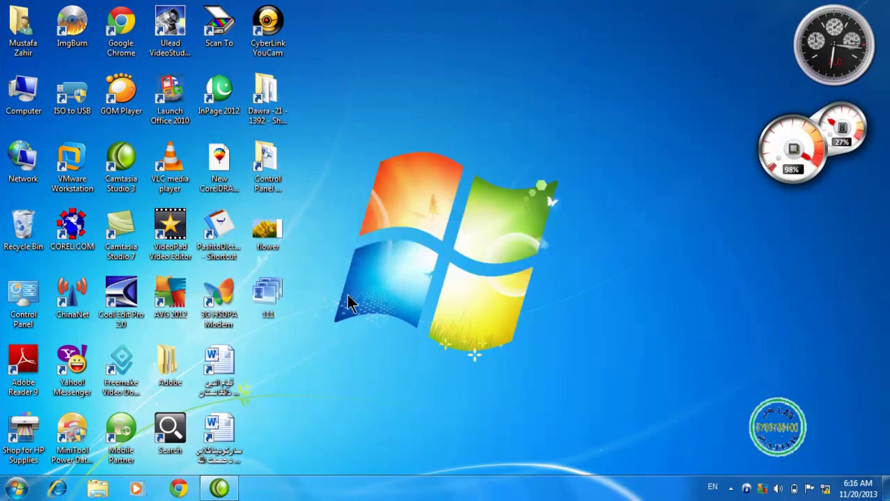
# Refresh the desktop twice after the deletion
pyautogui.rightClick(354, 184)
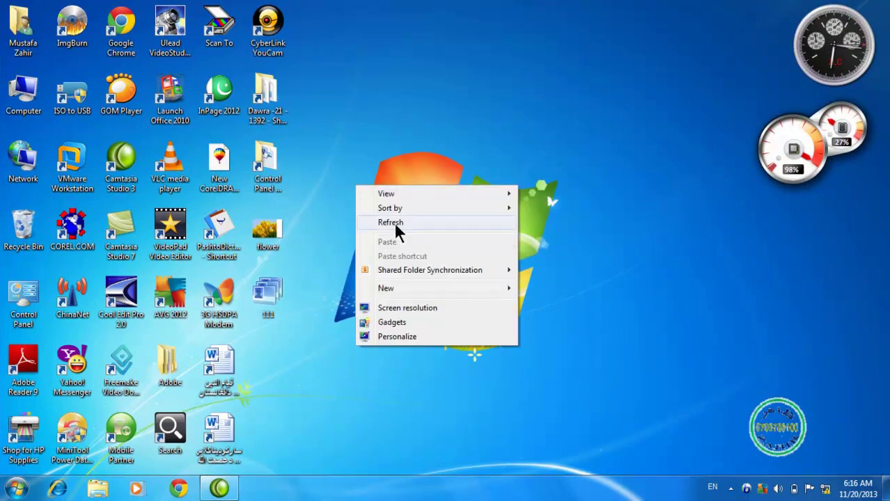
pyautogui.click(394, 222)
pyautogui.rightClick(380, 179)
pyautogui.click(410, 214)
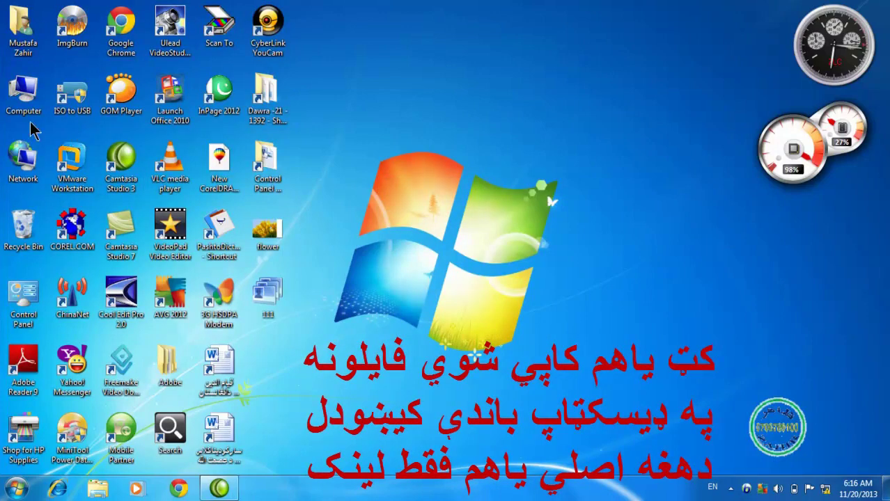
# Open Computer and show the contents of Local Disk (D:)
pyautogui.rightClick(25, 91)
pyautogui.click(41, 91)
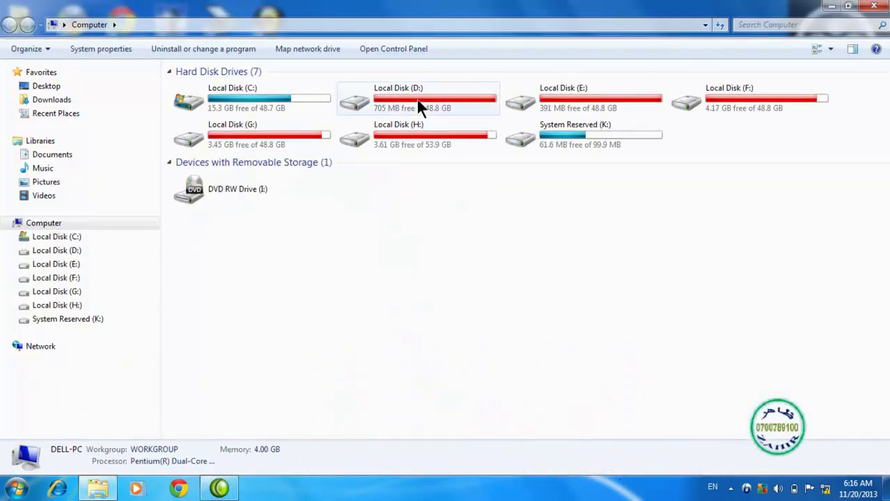
pyautogui.click(415, 97)
pyautogui.doubleClick(413, 92)
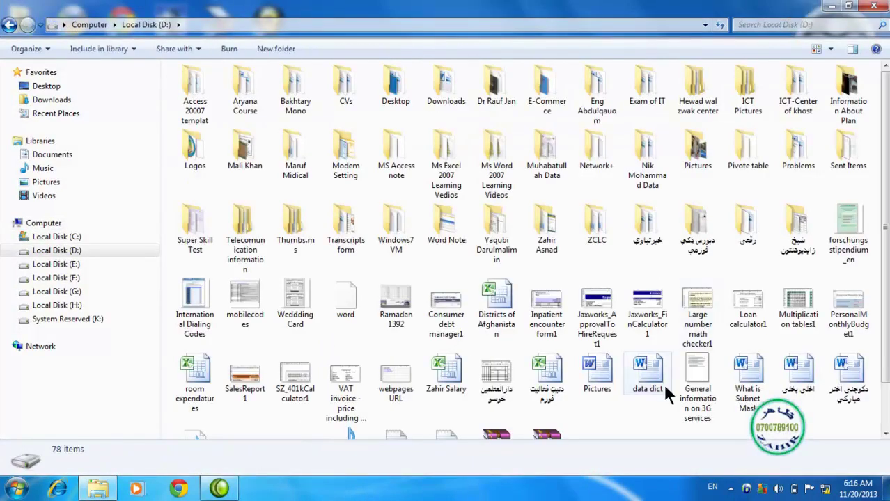
# Copy the MP3 sound file in the last row of Local Disk (D:)
pyautogui.scroll(-1, 885, 195)
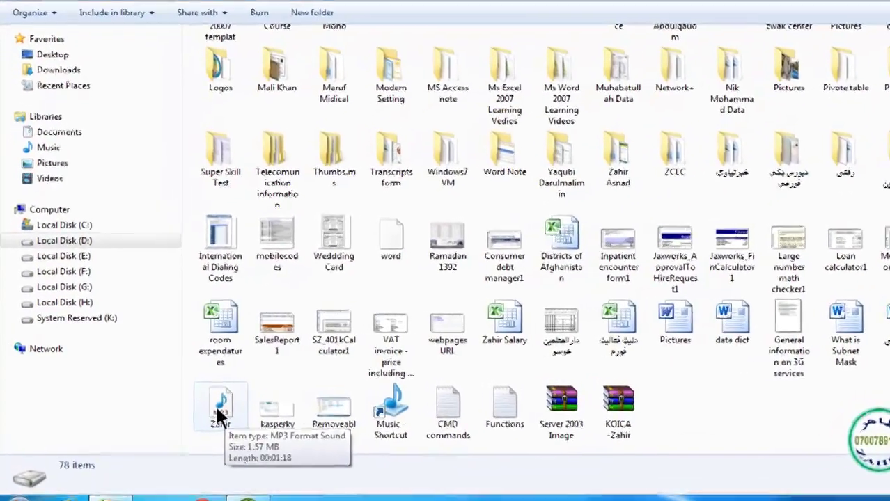
pyautogui.click(220, 412)
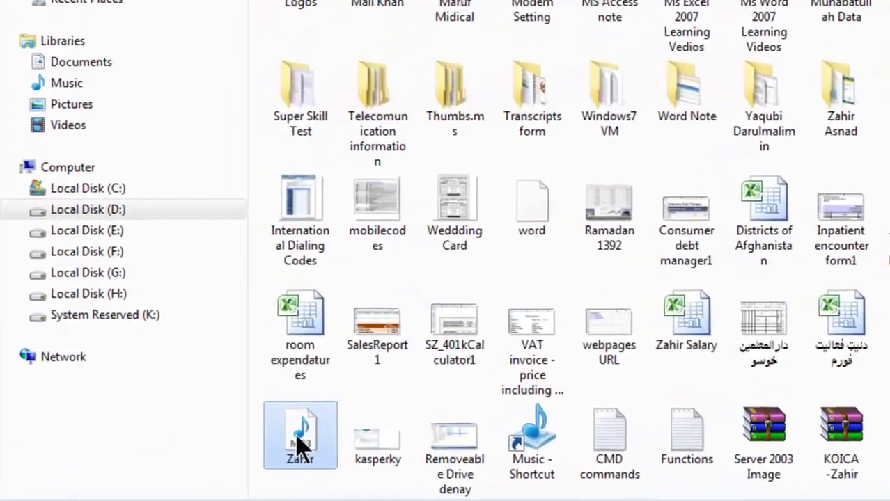
pyautogui.rightClick(299, 442)
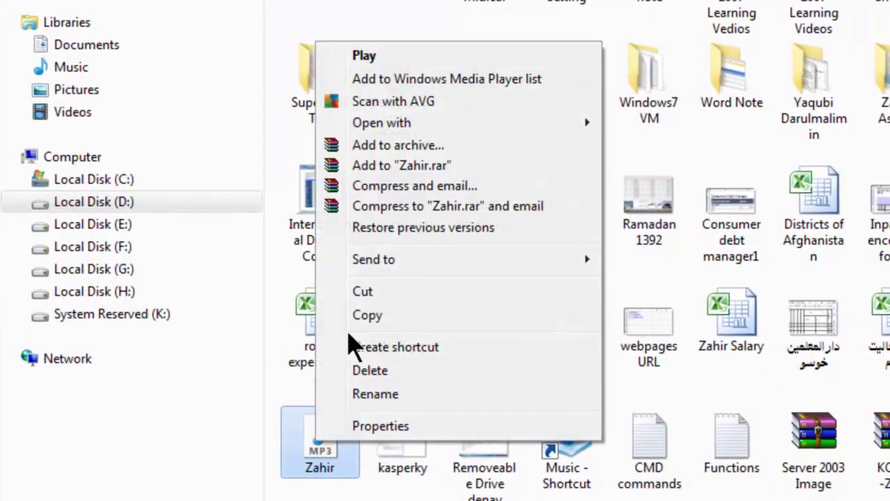
pyautogui.click(358, 315)
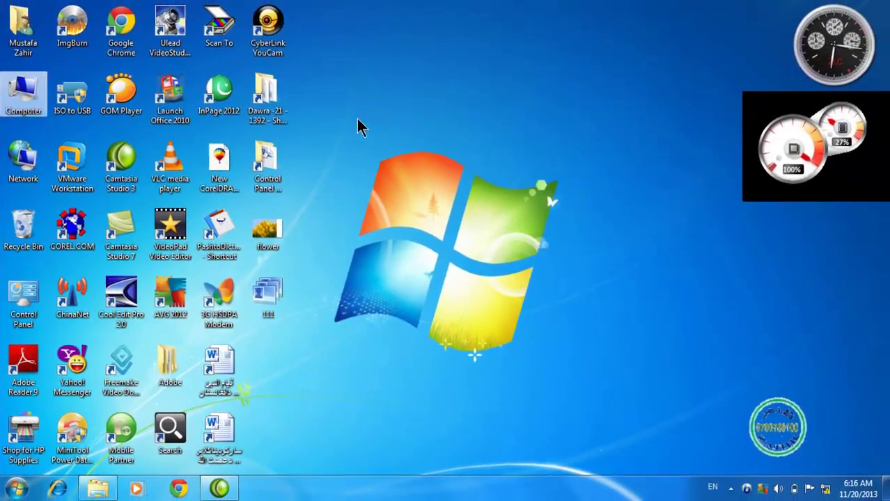
# Paste the copied MP3 file onto the desktop and place it directly below the 111 icon
pyautogui.rightClick(357, 120)
pyautogui.click(387, 175)
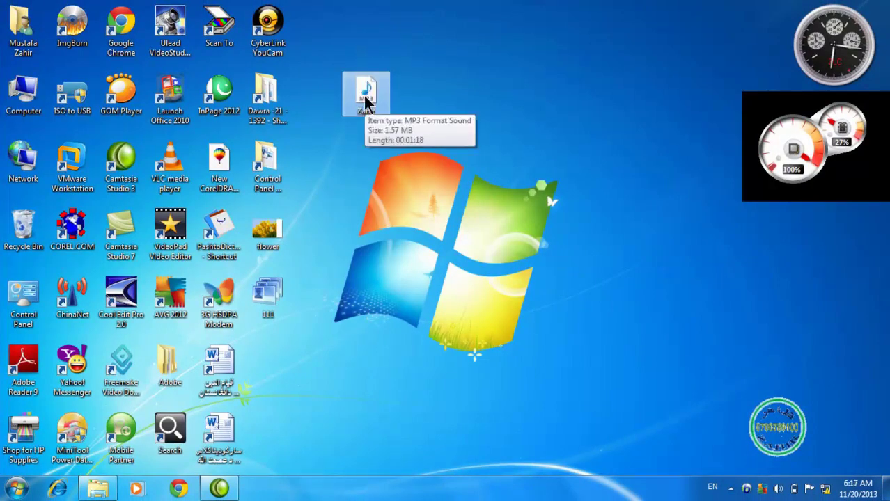
pyautogui.moveTo(365, 98); pyautogui.dragTo(269, 363)
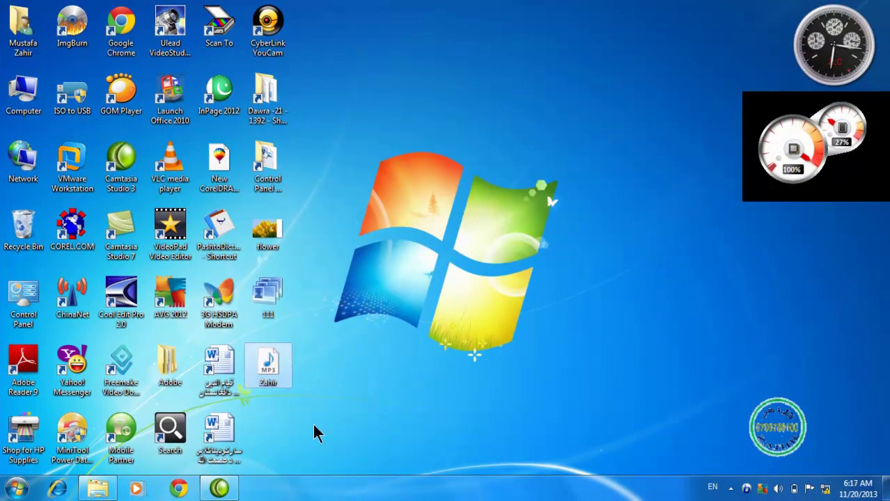
# Play the pasted MP3 file from the desktop and close the media player
pyautogui.rightClick(271, 372)
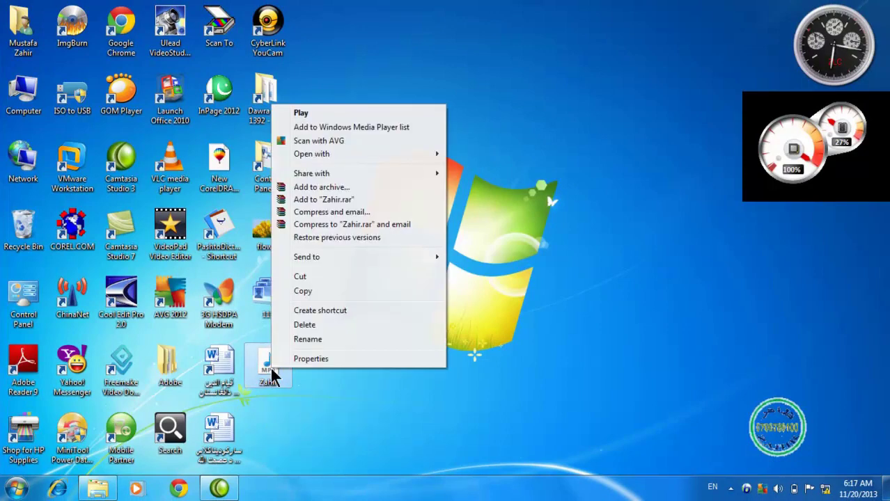
pyautogui.click(311, 113)
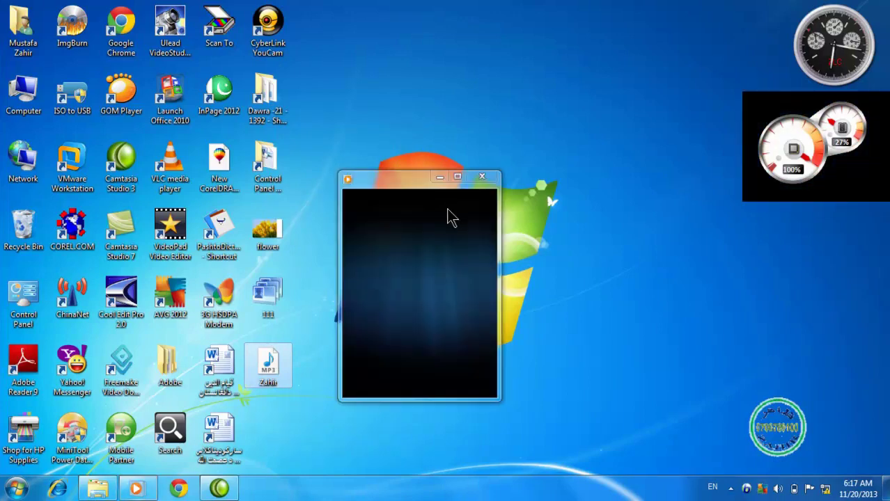
pyautogui.moveTo(460, 231)
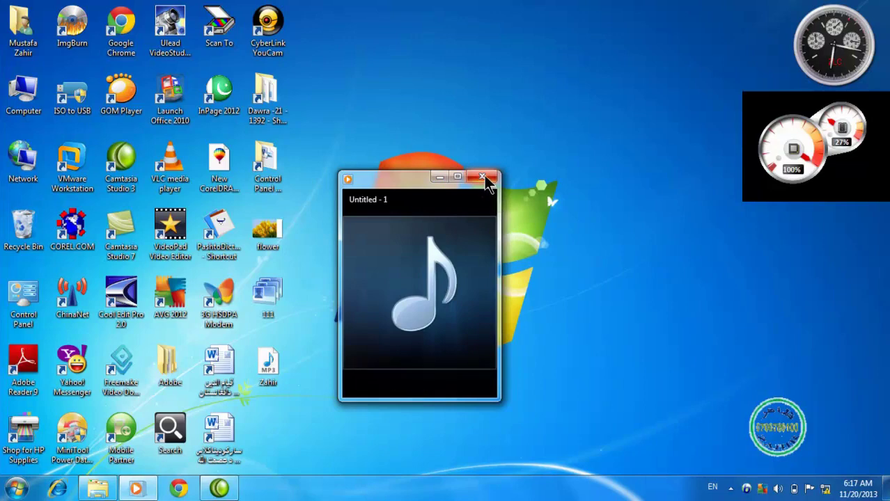
pyautogui.click(483, 177)
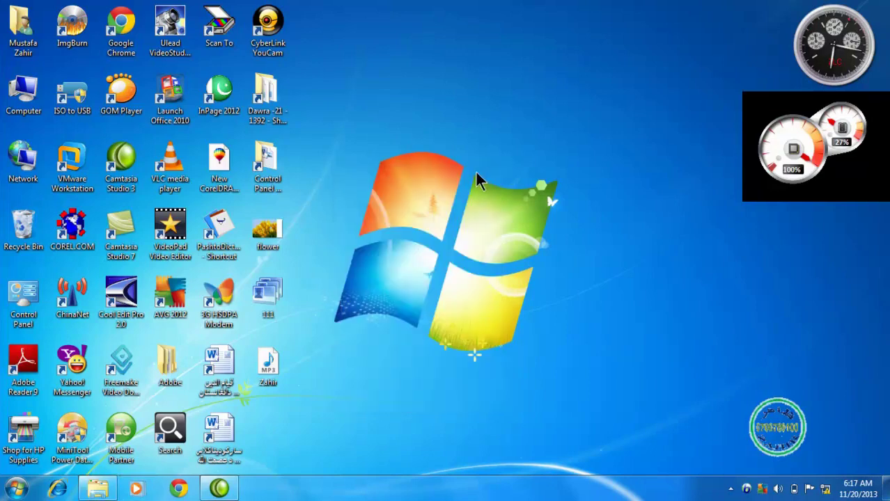
# Refresh the desktop three times
pyautogui.rightClick(475, 170)
pyautogui.click(492, 209)
pyautogui.rightClick(480, 184)
pyautogui.click(512, 221)
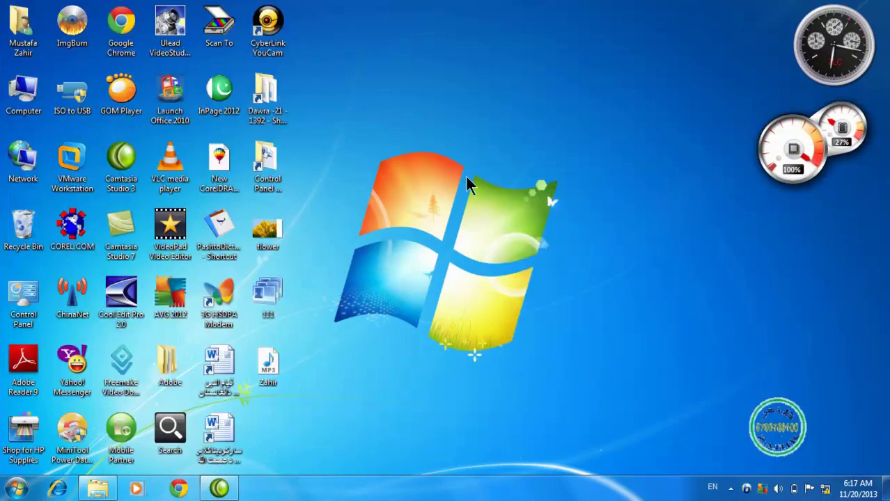
pyautogui.rightClick(464, 175)
pyautogui.click(483, 213)
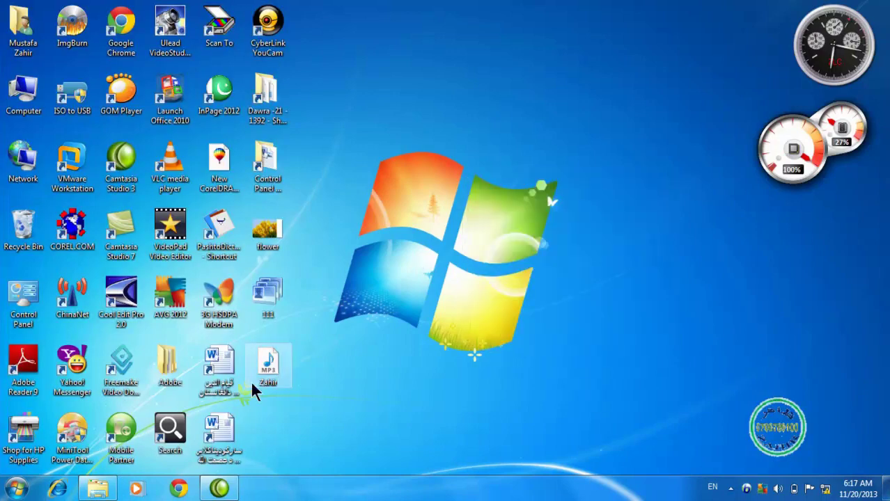
# Paste a shortcut to the copied MP3 file onto the desktop and move it just below the MP3 file's icon
pyautogui.rightClick(380, 250)
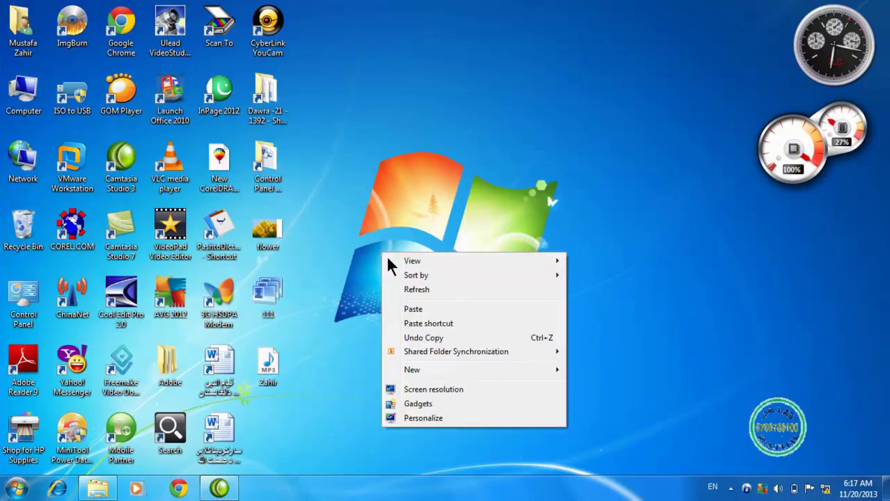
pyautogui.click(427, 325)
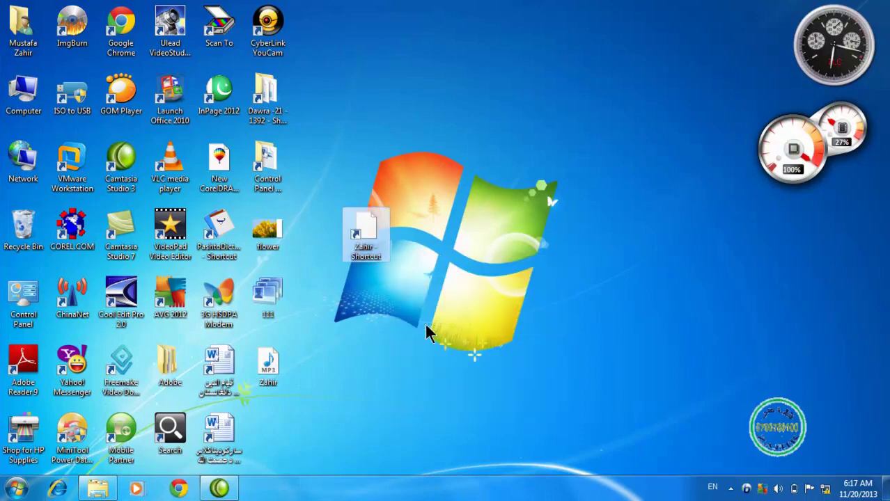
pyautogui.moveTo(369, 237); pyautogui.dragTo(300, 430)
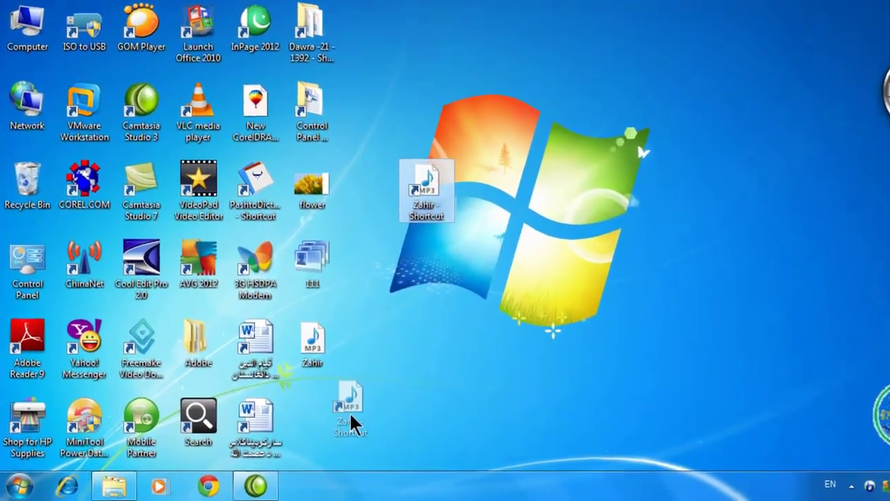
# Drop the MP3 shortcut directly below the MP3 file's icon, and refresh the desktop
pyautogui.moveTo(350, 420); pyautogui.dragTo(324, 432)
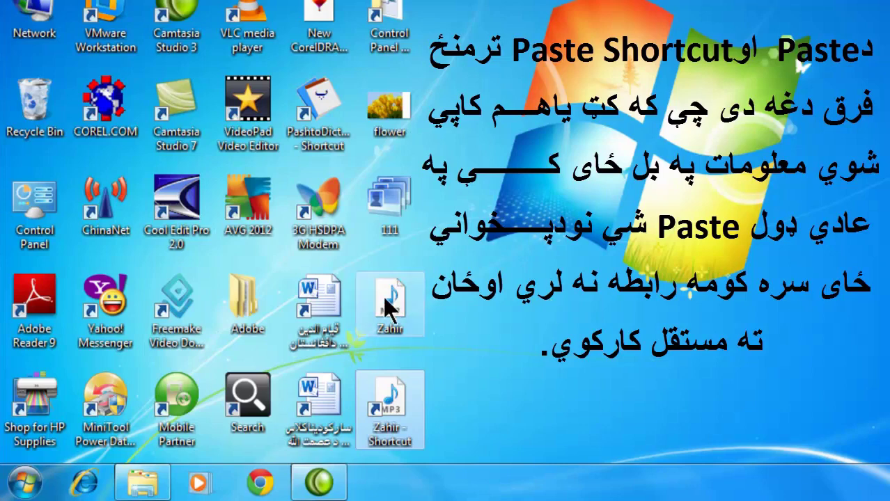
pyautogui.moveTo(390, 302)
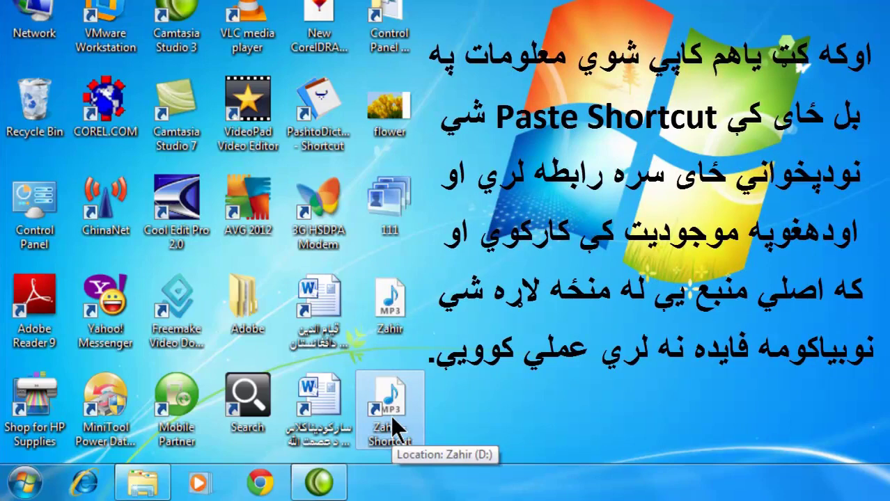
pyautogui.rightClick(651, 198)
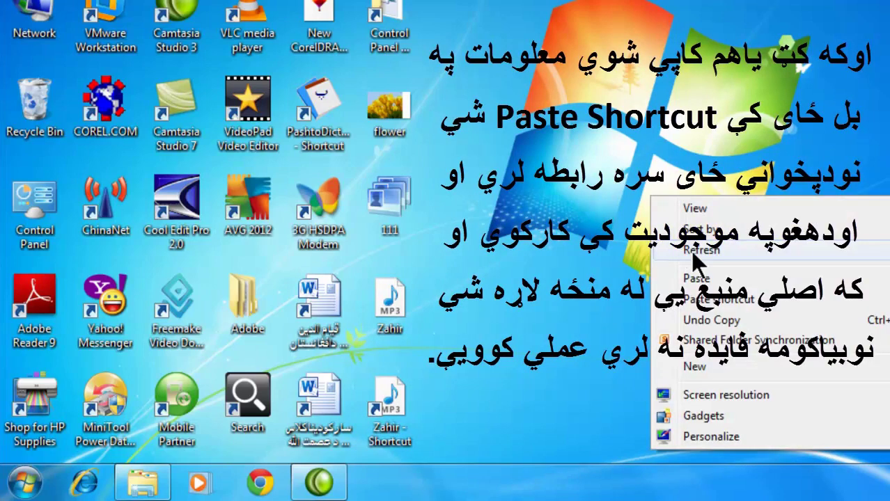
pyautogui.rightClick(649, 119)
pyautogui.click(622, 78)
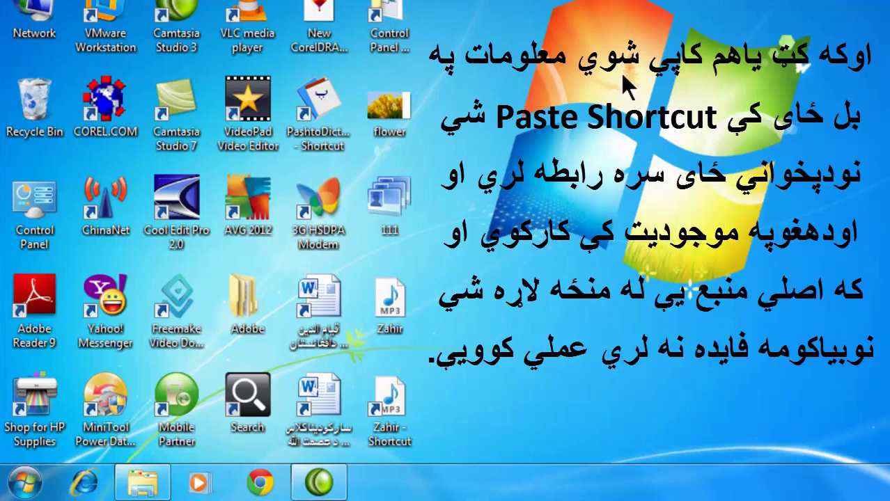
pyautogui.rightClick(623, 82)
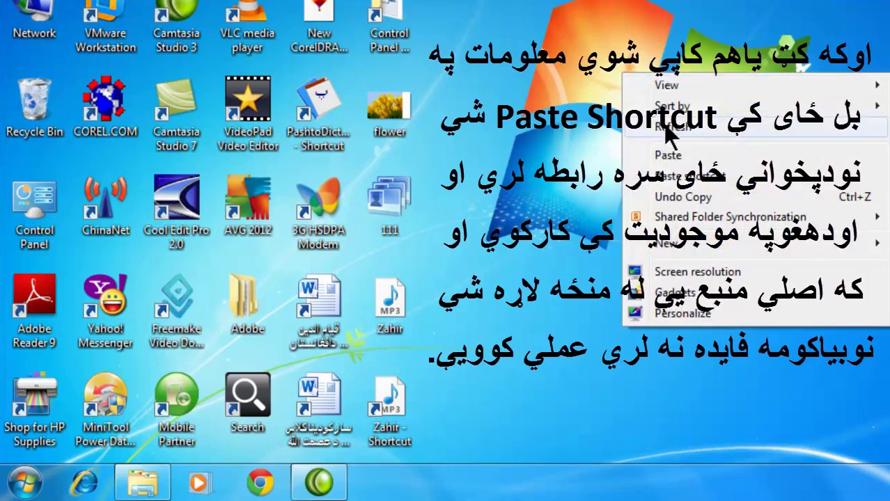
pyautogui.press('Escape')
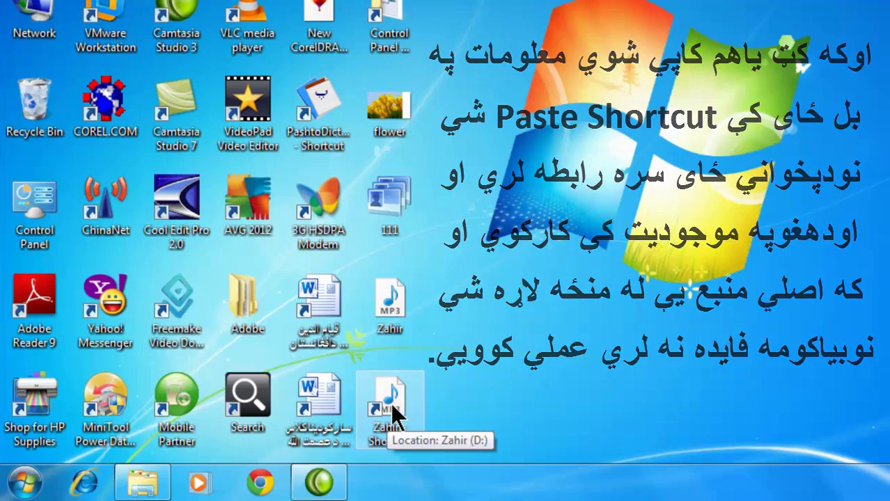
# Play the MP3 through its desktop shortcut, view the original file on Local Disk (D:), and close the media player
pyautogui.rightClick(392, 411)
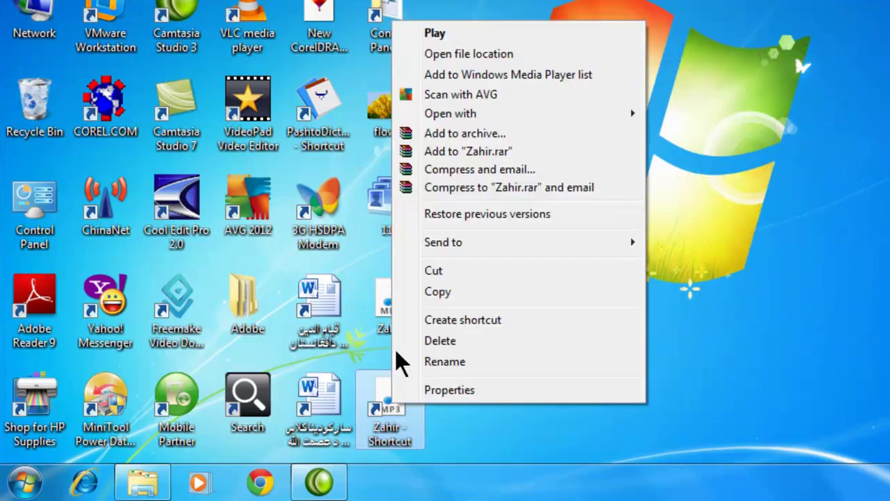
pyautogui.click(438, 33)
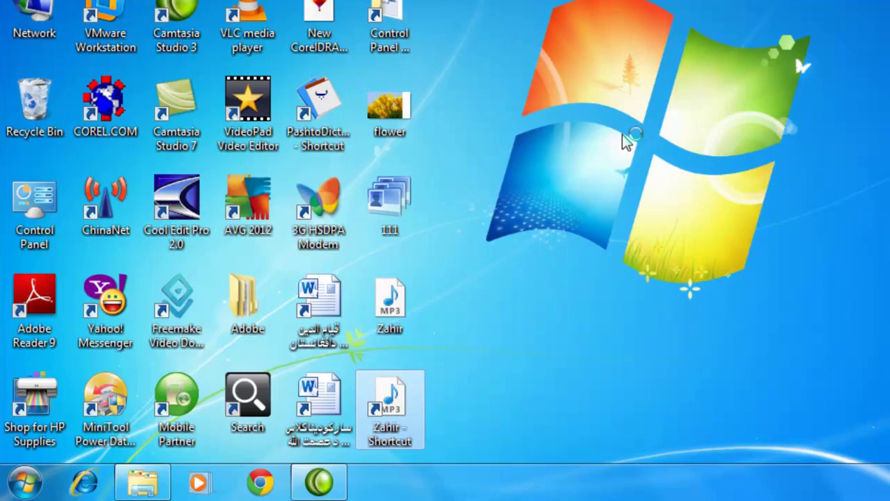
pyautogui.click(144, 480)
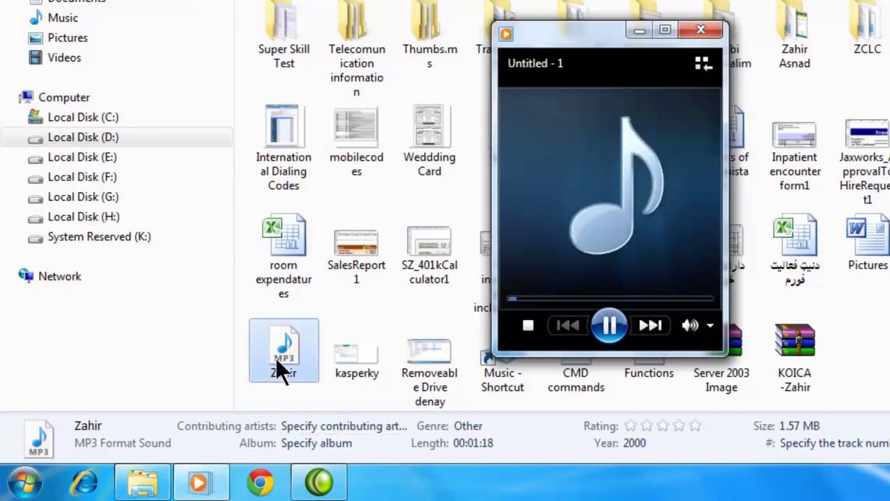
pyautogui.click(713, 31)
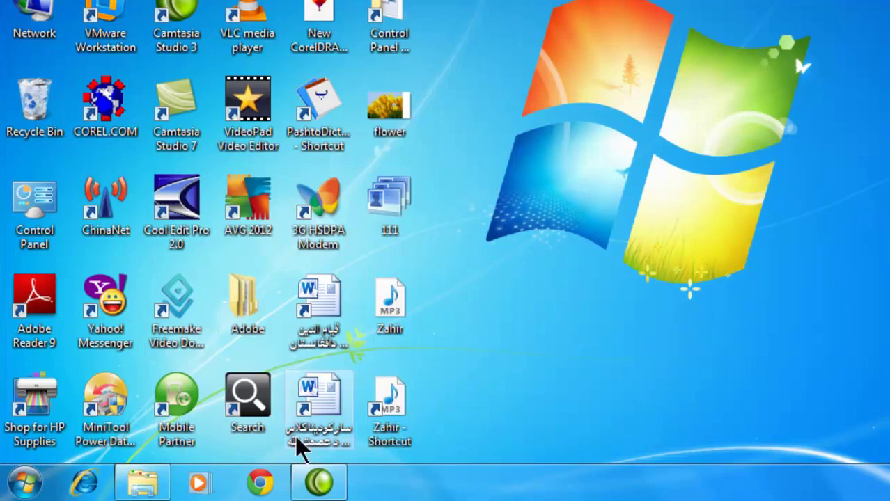
# Refresh the desktop twice
pyautogui.moveTo(155, 484)
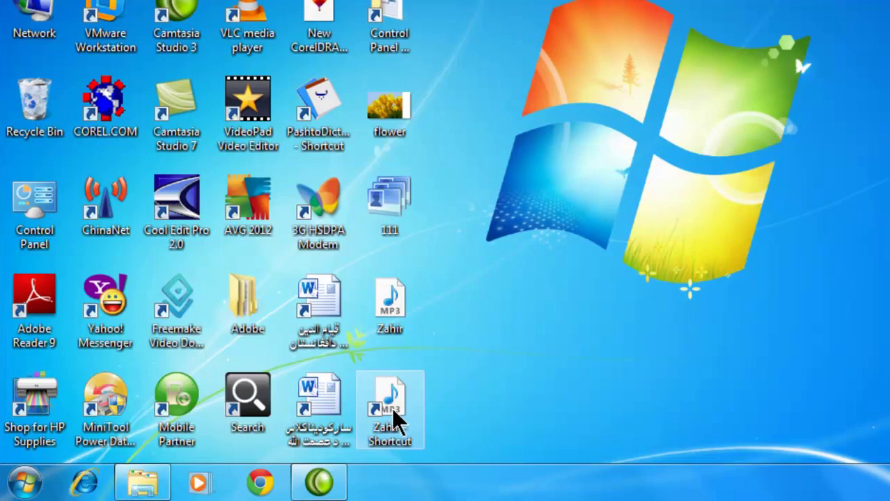
pyautogui.rightClick(603, 30)
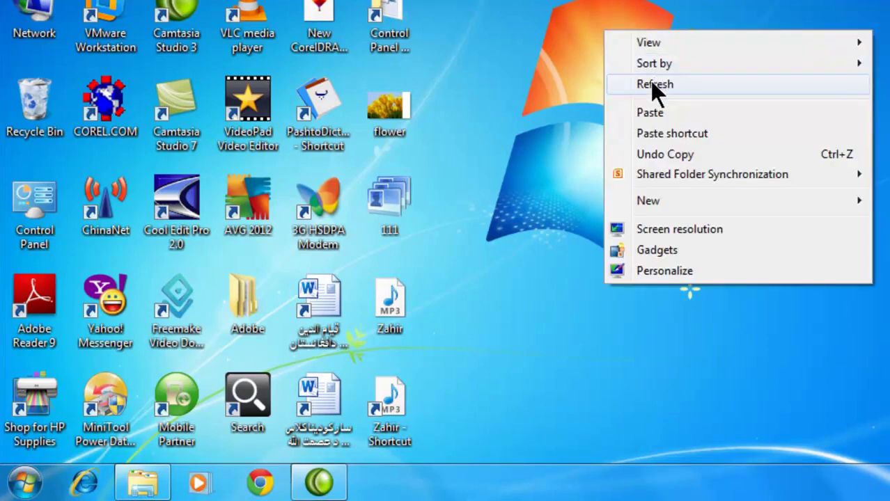
pyautogui.click(652, 85)
pyautogui.rightClick(610, 13)
pyautogui.click(633, 64)
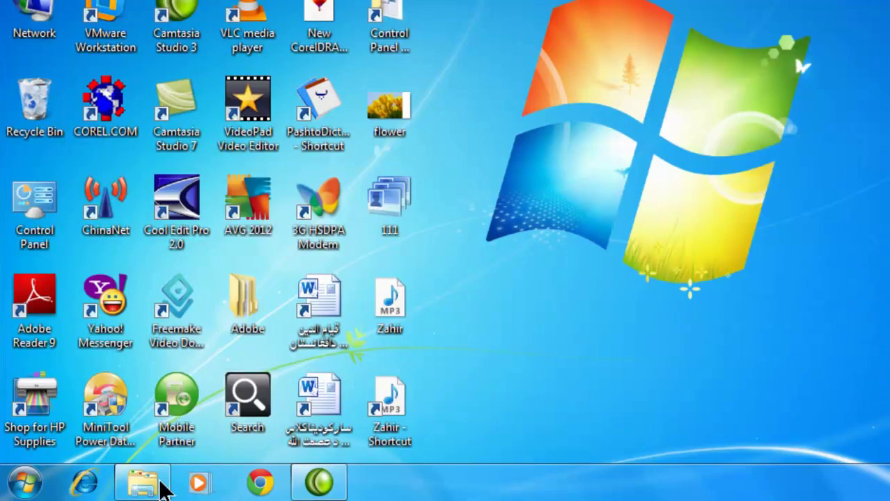
# Check the original MP3 file on Local Disk (D:), return to the desktop, and play the shortcut once more before closing the media player
pyautogui.click(162, 491)
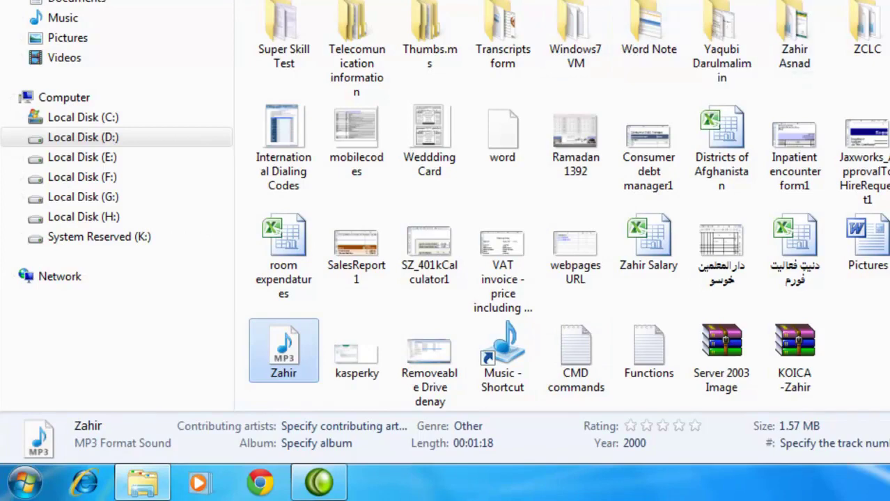
pyautogui.press('super+d')
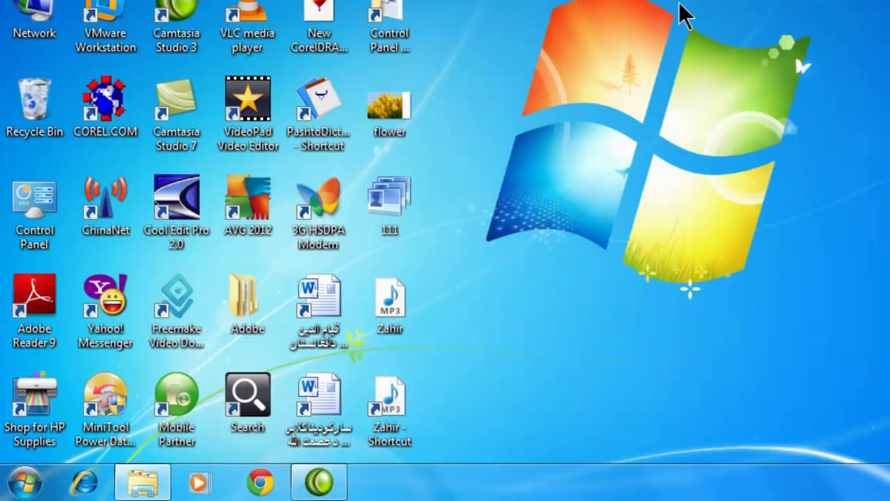
pyautogui.rightClick(398, 409)
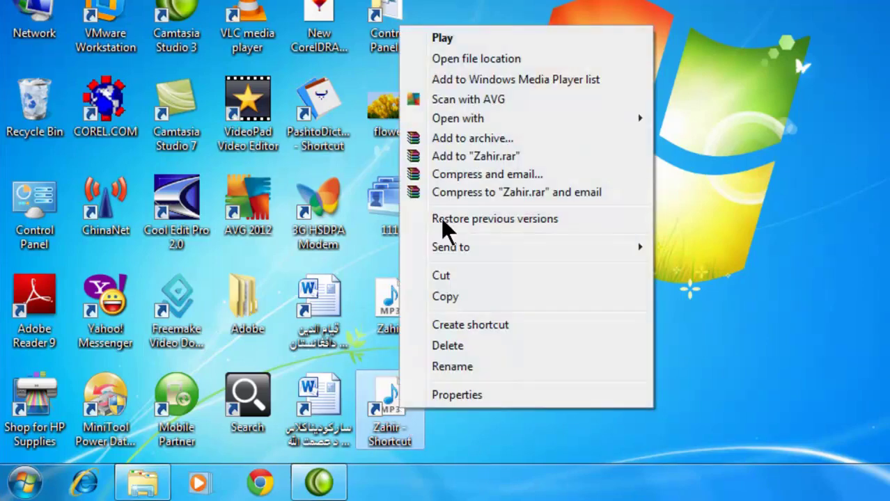
pyautogui.click(448, 38)
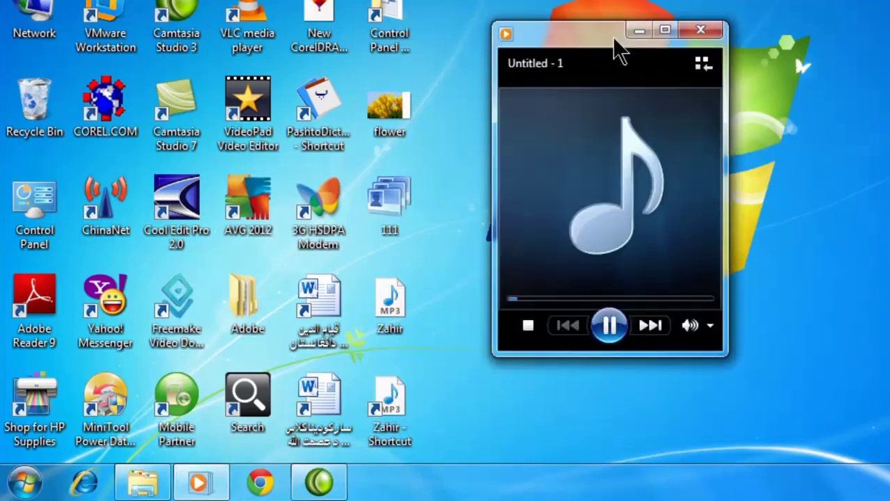
pyautogui.click(700, 31)
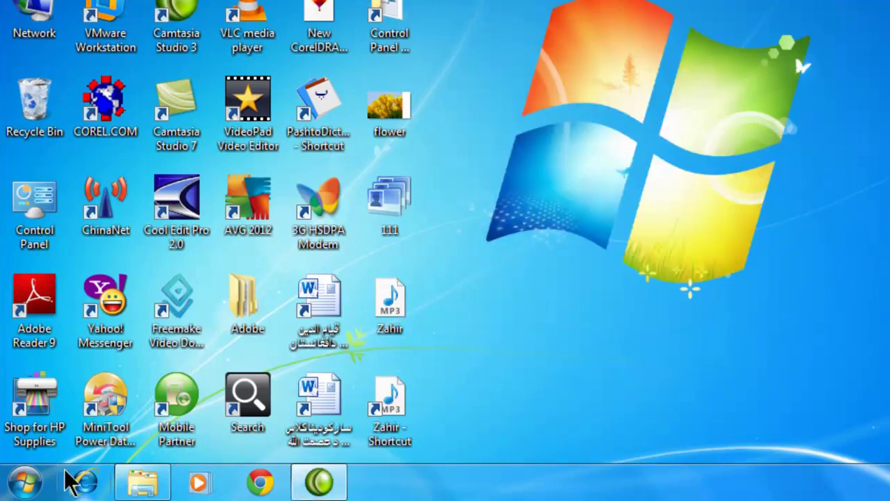
# Delete the original MP3 file from Local Disk (D:) to the Recycle Bin, and return to the desktop
pyautogui.click(25, 482)
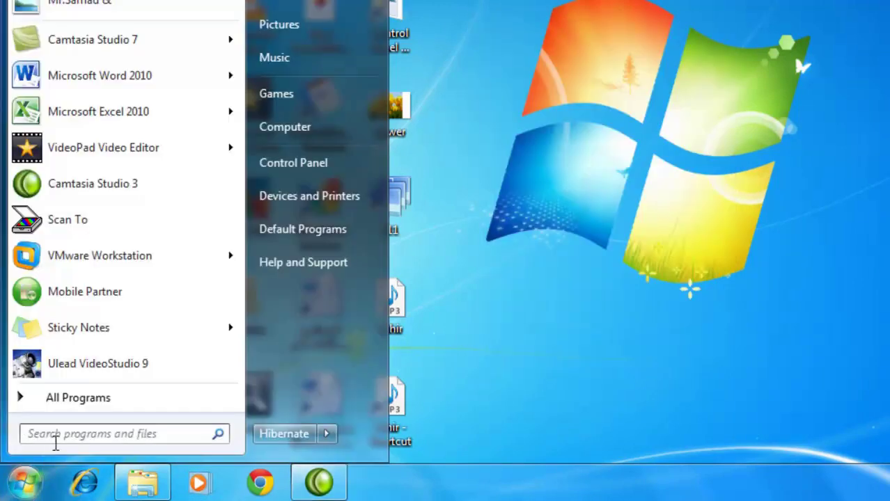
pyautogui.click(143, 482)
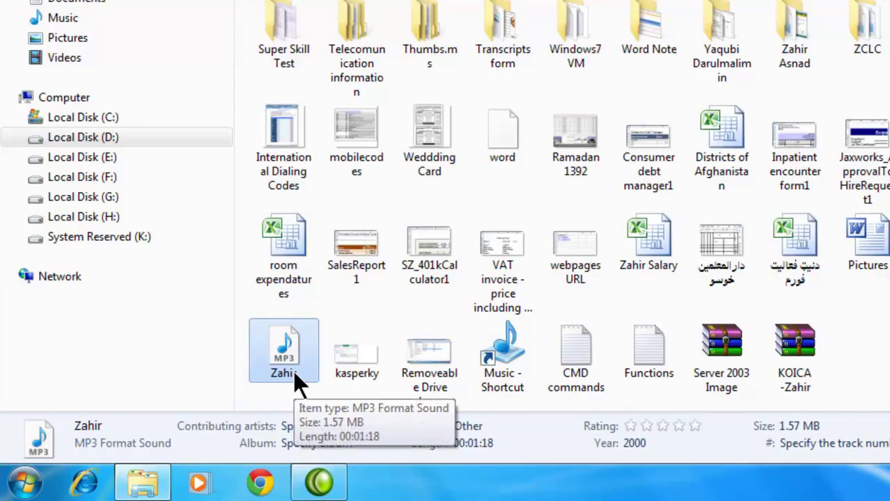
pyautogui.press('Delete')
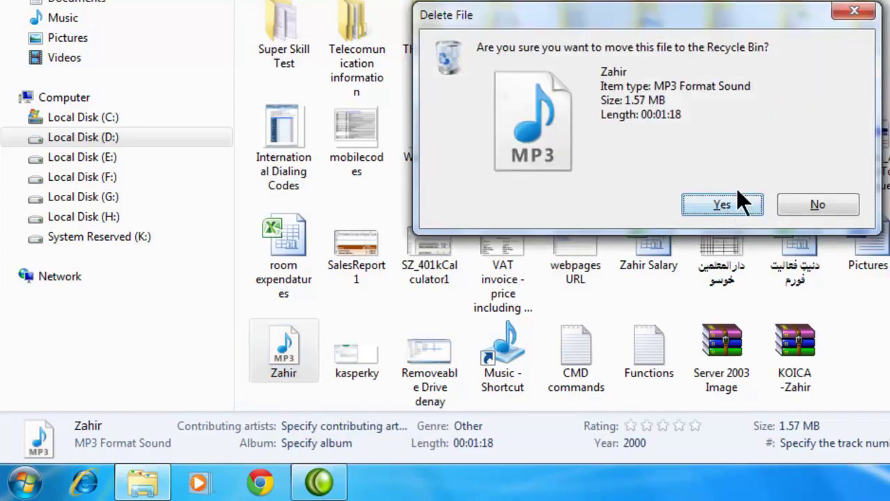
pyautogui.click(717, 206)
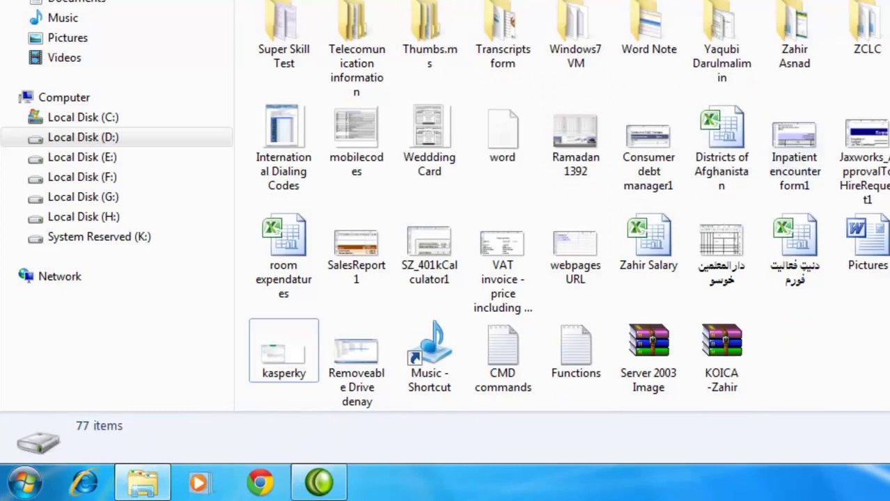
pyautogui.press('super+d')
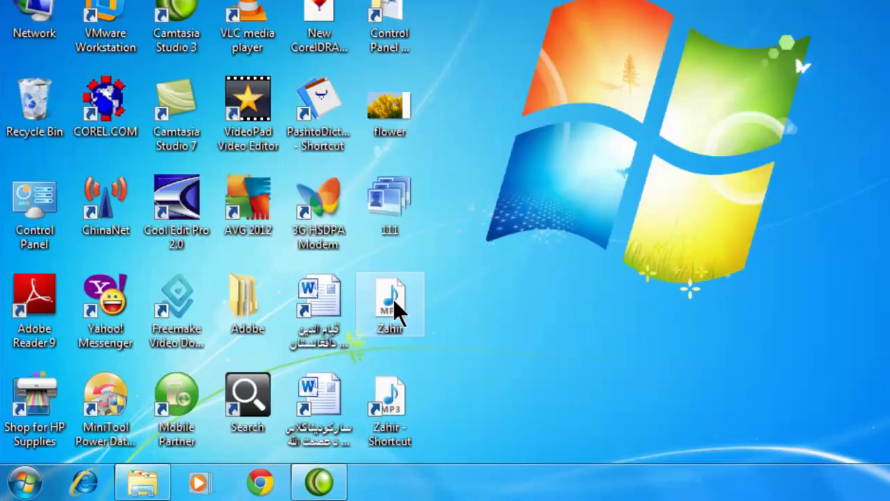
# Try to play the deleted MP3 file through its desktop shortcut, and cancel the shortcut problem dialog
pyautogui.rightClick(396, 401)
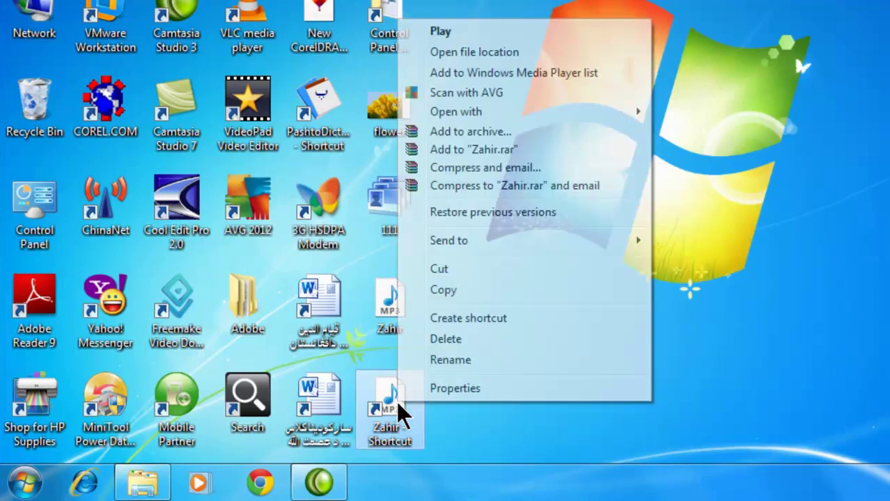
pyautogui.click(465, 30)
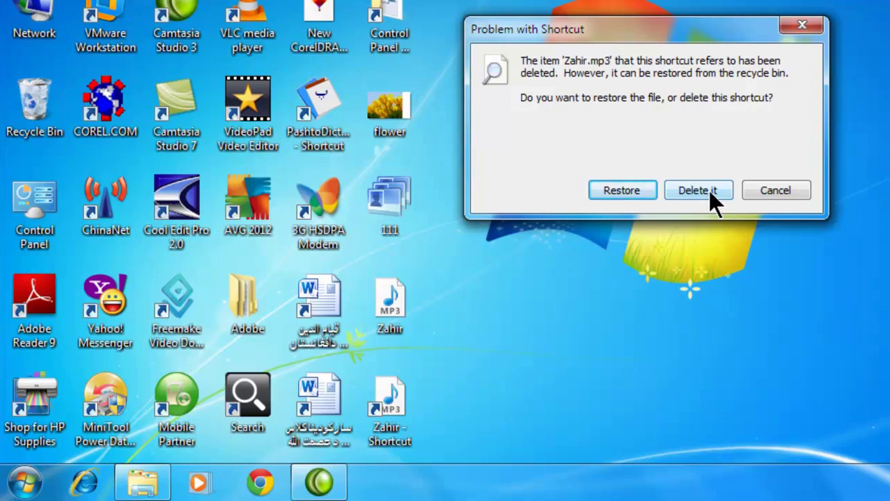
pyautogui.click(770, 187)
# Play the MP3 shortcut again, choose to restore the deleted file, and pause the playback
pyautogui.rightClick(405, 402)
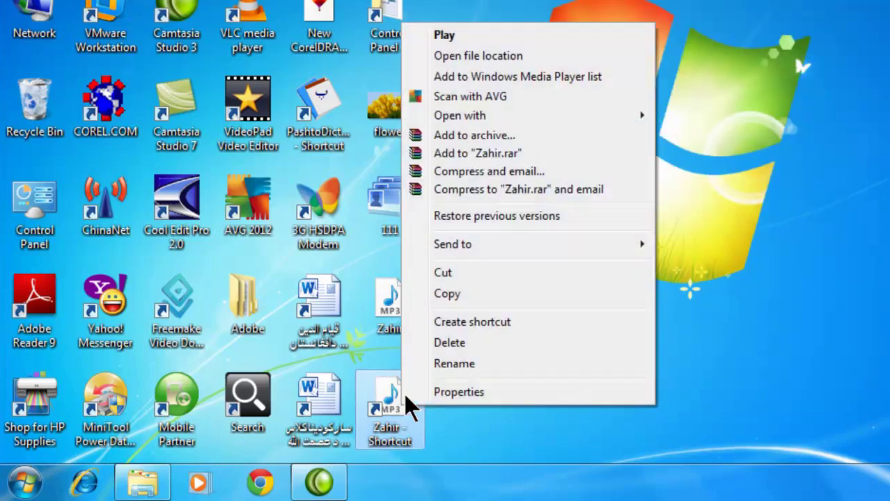
pyautogui.click(444, 35)
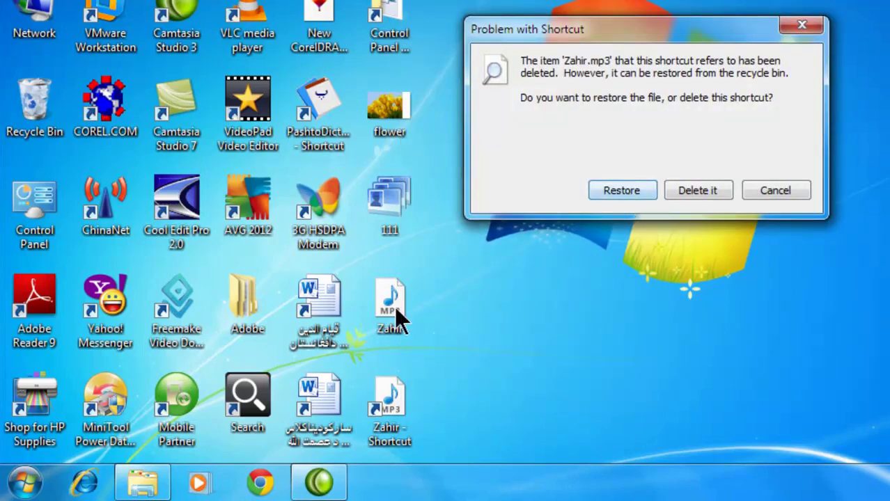
pyautogui.click(603, 190)
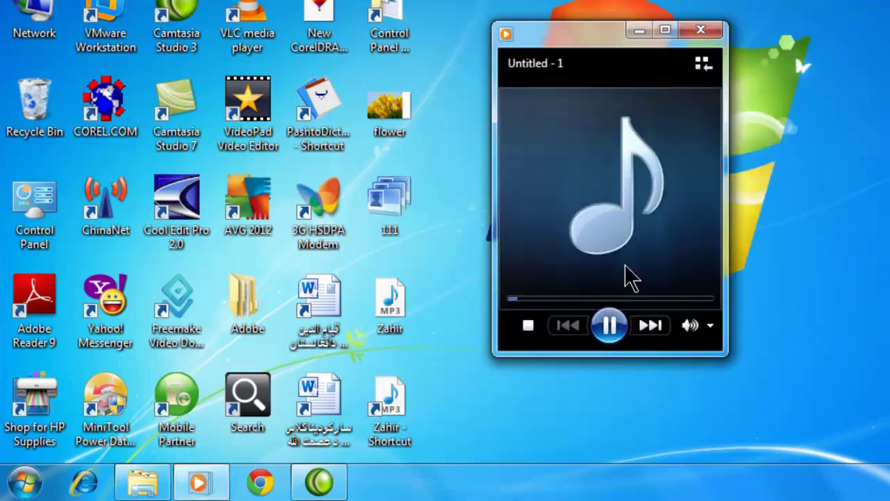
pyautogui.click(611, 328)
# Check the contents of the Recycle Bin for the restored MP3 file, and close its window
pyautogui.click(135, 487)
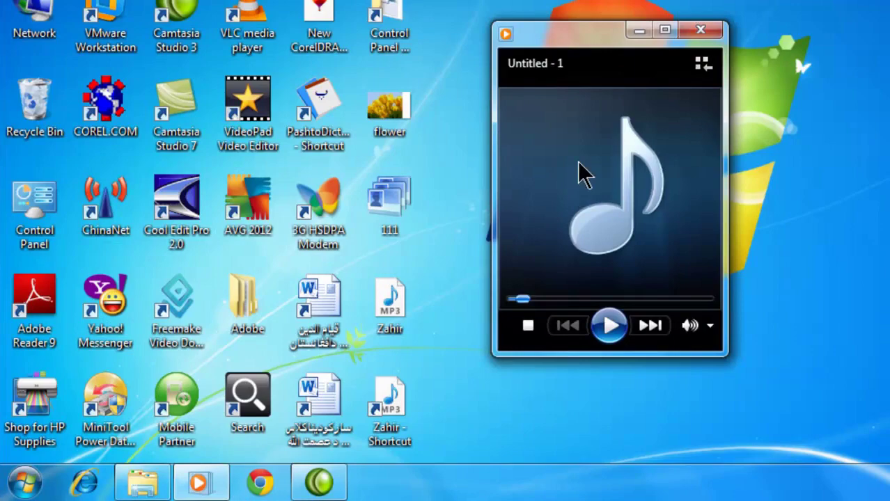
pyautogui.rightClick(38, 121)
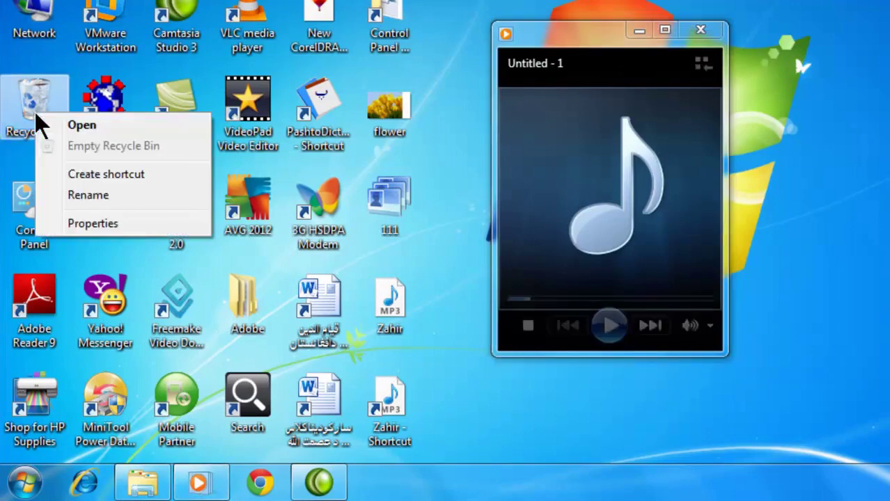
pyautogui.click(63, 124)
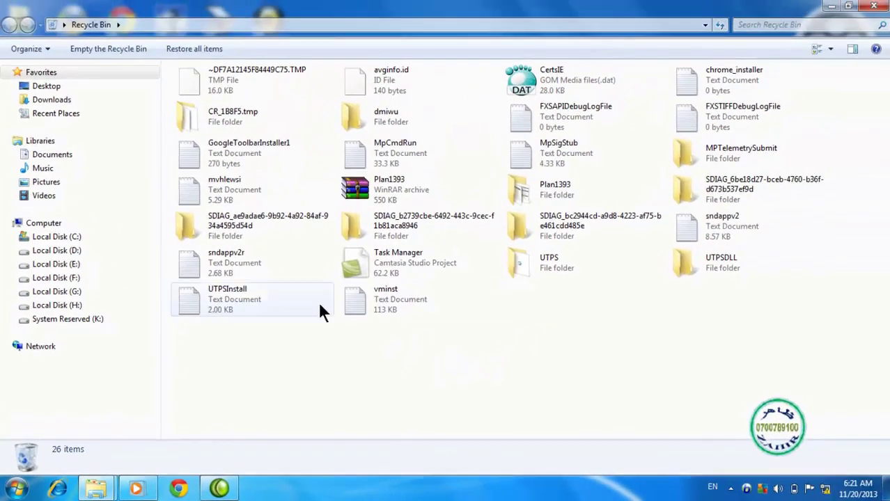
pyautogui.click(874, 5)
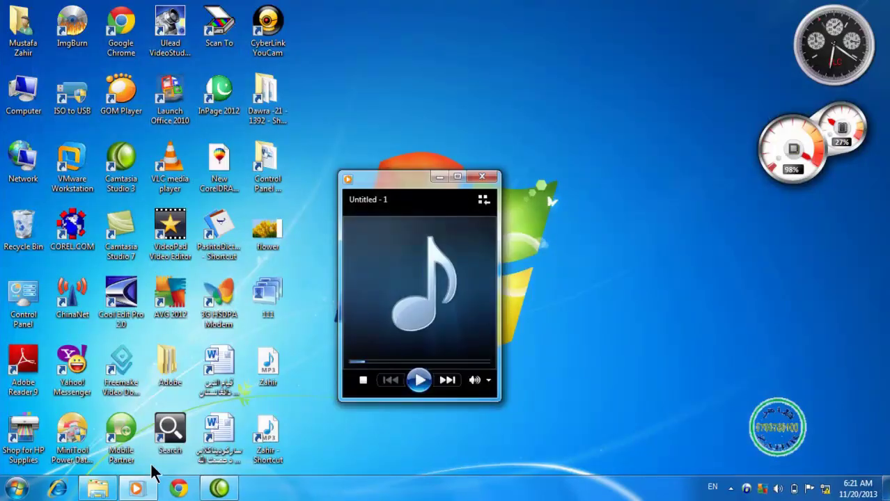
# Move the restored MP3 file on Local Disk (D:) to the Recycle Bin again
pyautogui.click(97, 488)
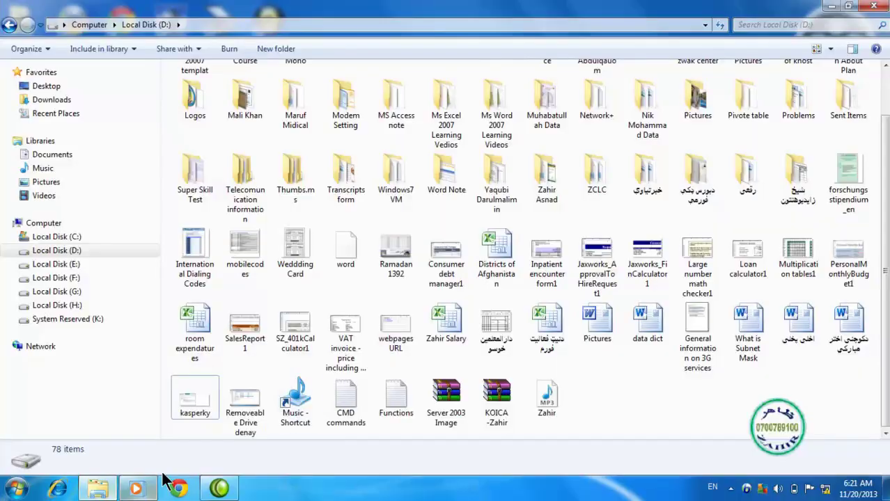
pyautogui.click(550, 411)
pyautogui.press('Delete')
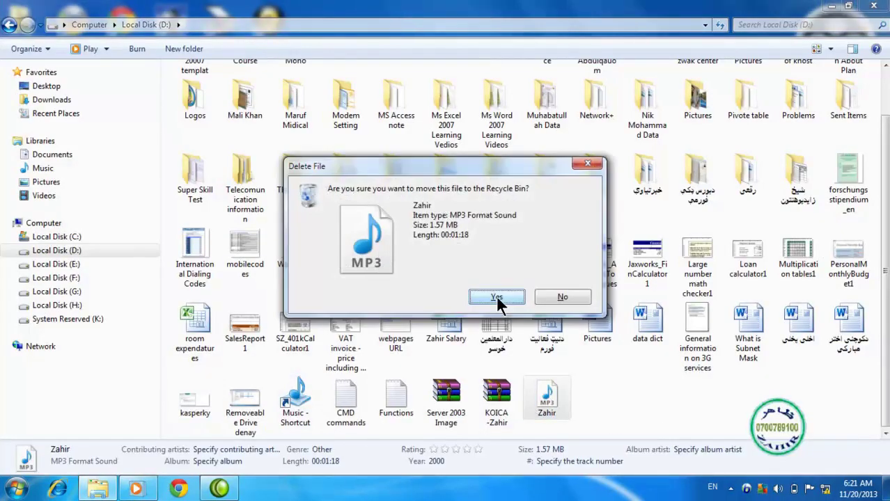
pyautogui.click(499, 299)
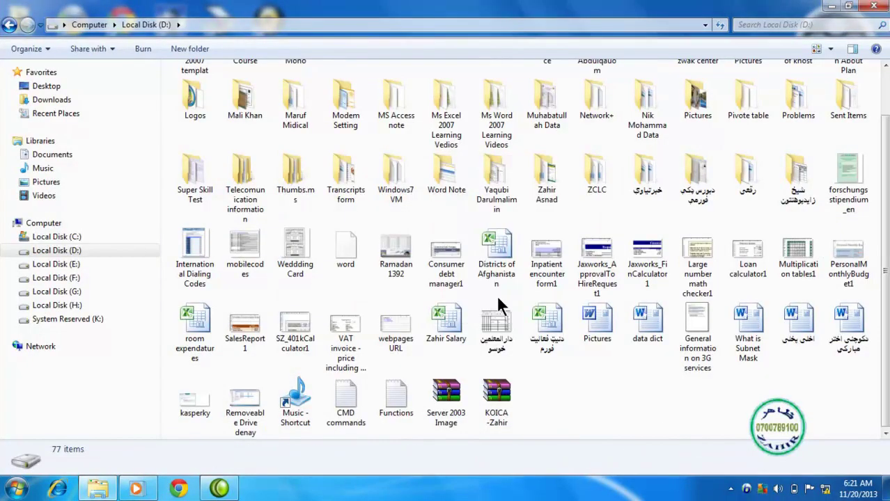
# Close the media player, play the MP3 shortcut on the desktop, and choose to delete the broken shortcut
pyautogui.click(831, 6)
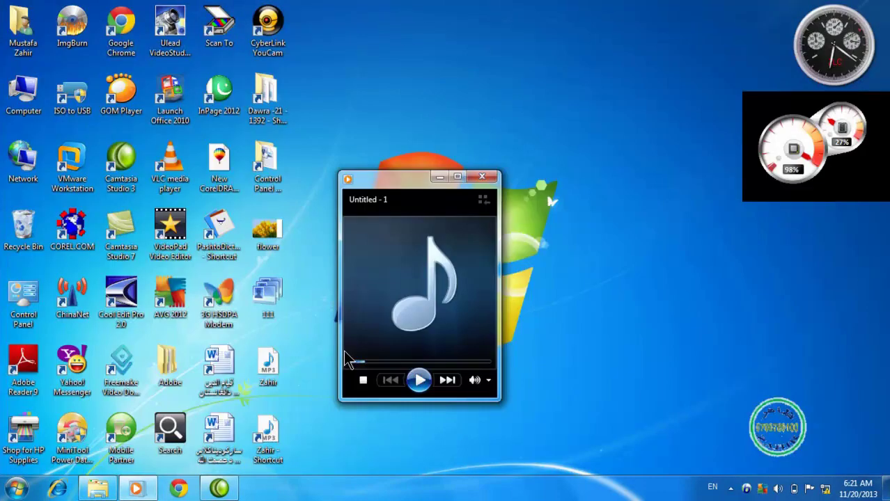
pyautogui.click(482, 176)
pyautogui.rightClick(271, 429)
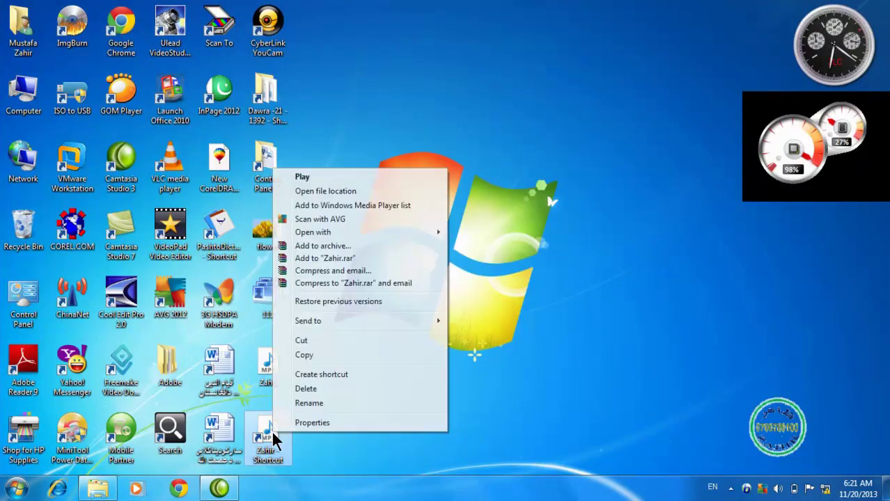
pyautogui.click(302, 175)
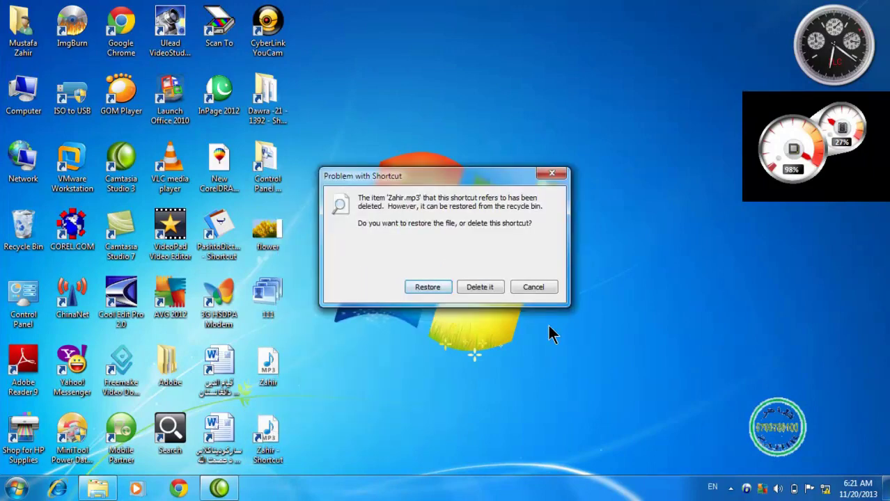
pyautogui.click(480, 287)
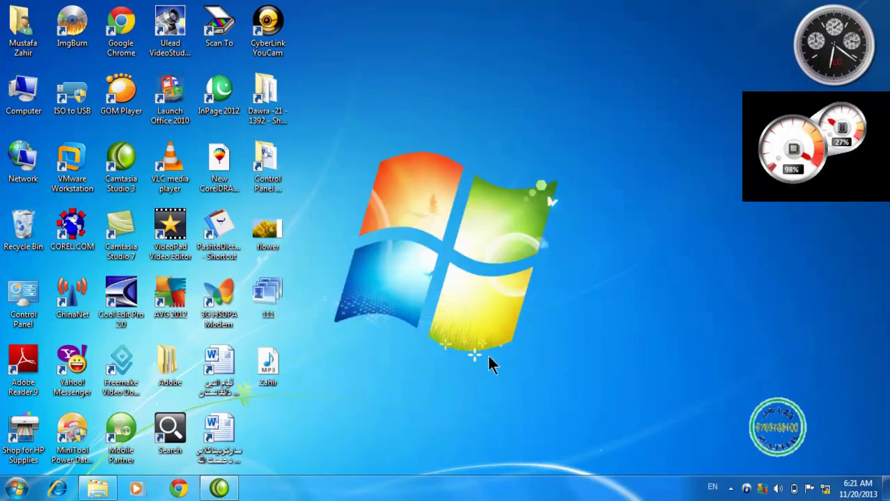
# Close the Local Disk (D:) window and refresh the desktop twice
pyautogui.click(98, 489)
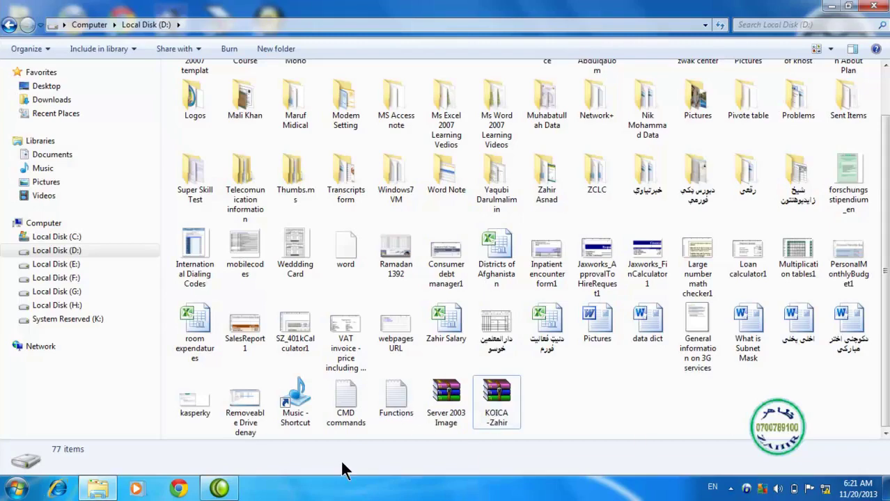
pyautogui.click(874, 6)
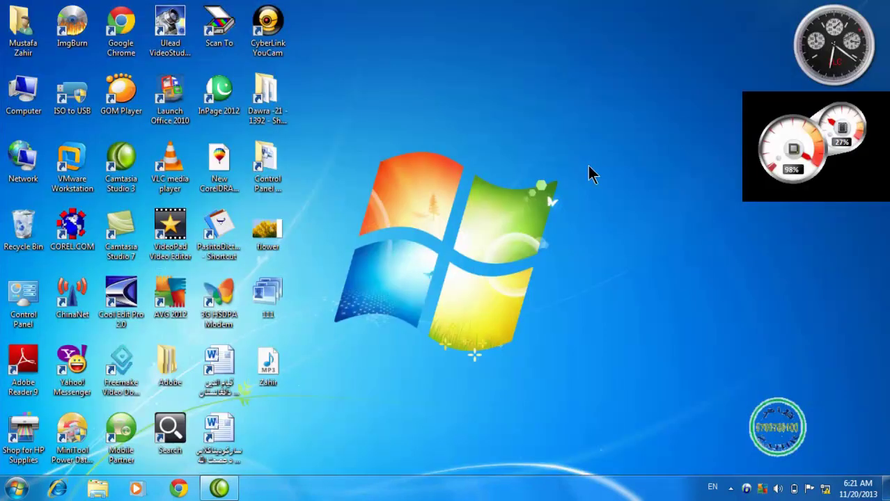
pyautogui.rightClick(396, 159)
pyautogui.click(412, 192)
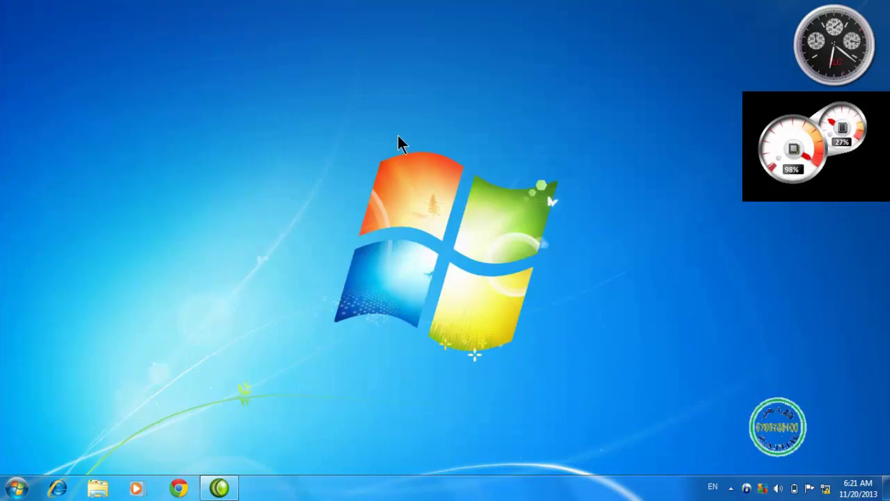
pyautogui.rightClick(396, 135)
pyautogui.click(419, 174)
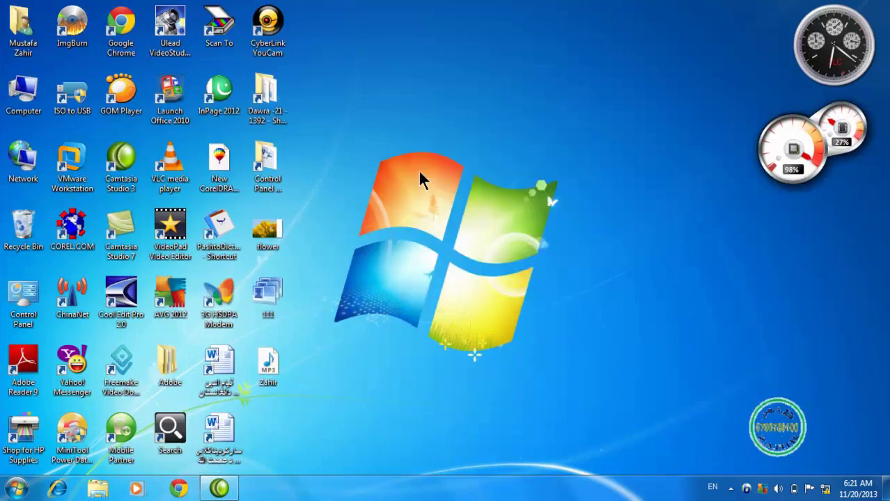
# Undo the last delete from the desktop context menu and refresh the desktop several times
pyautogui.rightClick(419, 173)
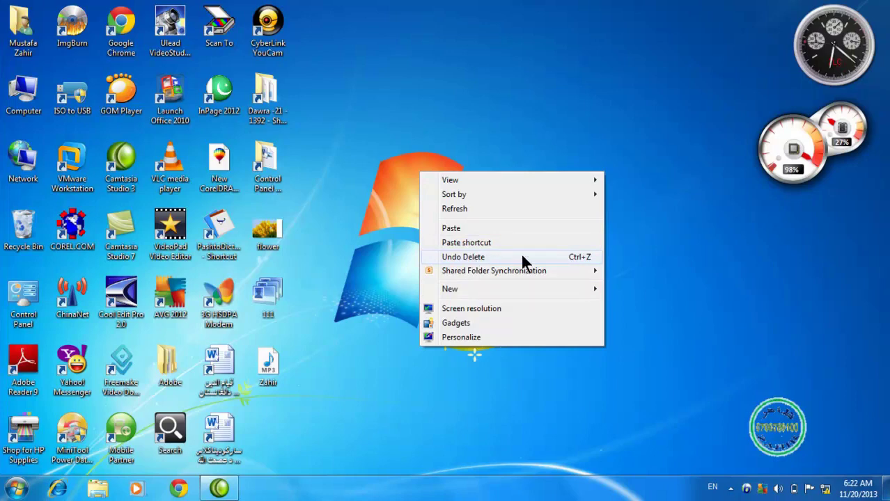
pyautogui.click(491, 256)
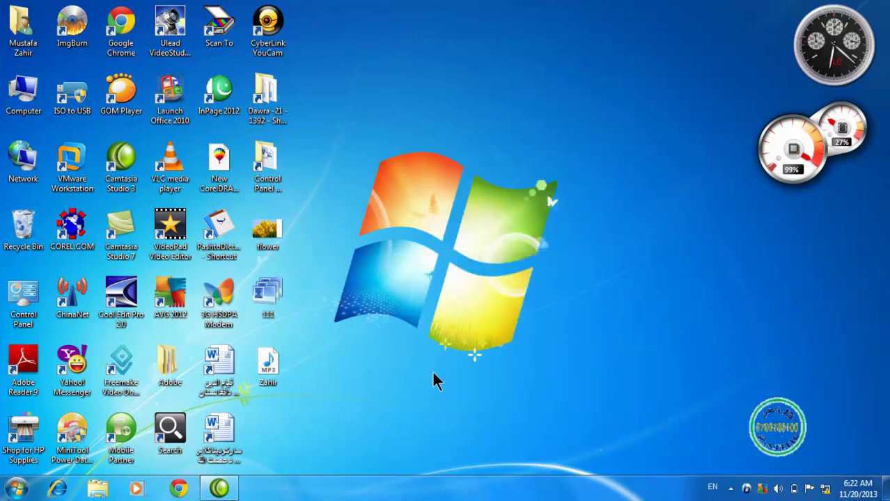
pyautogui.rightClick(446, 242)
pyautogui.click(477, 281)
pyautogui.rightClick(441, 223)
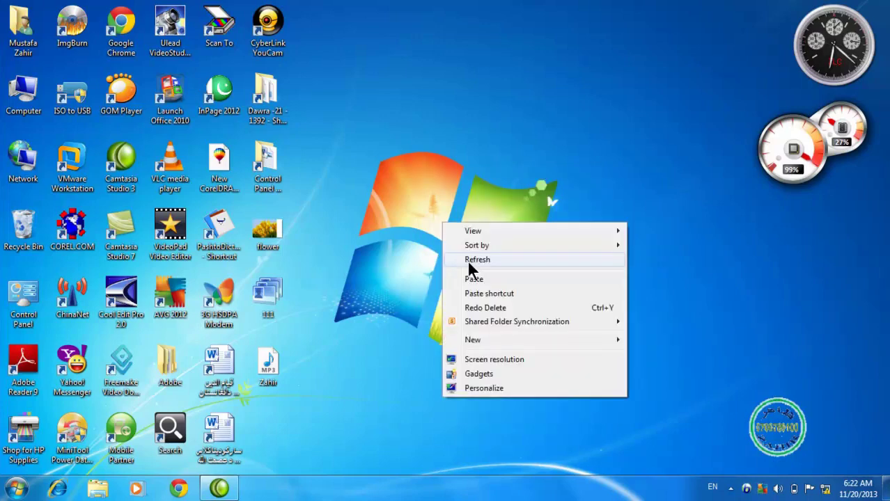
pyautogui.click(467, 259)
pyautogui.rightClick(429, 205)
pyautogui.click(449, 241)
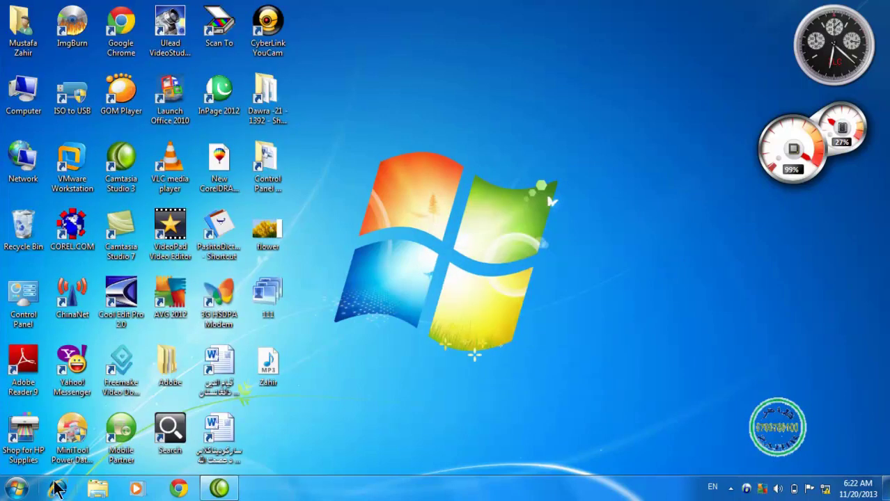
# Check Local Disk (D:) for the restored MP3 file, and close the window
pyautogui.rightClick(32, 97)
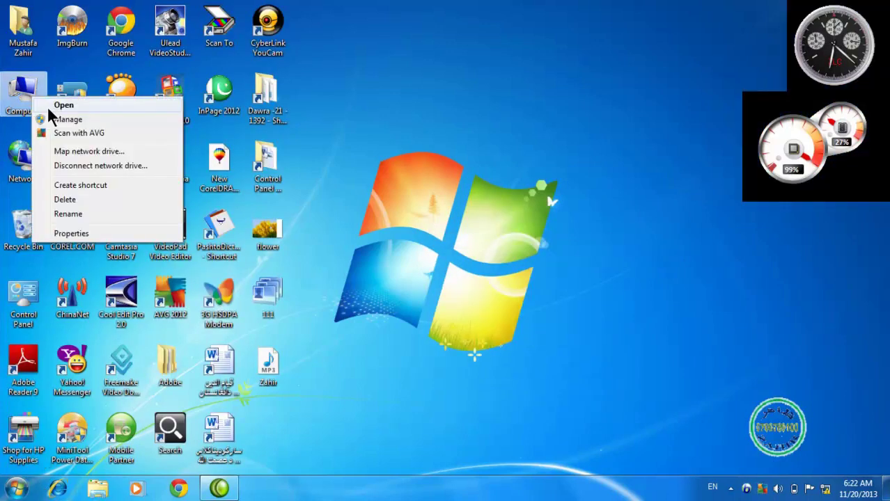
pyautogui.click(50, 106)
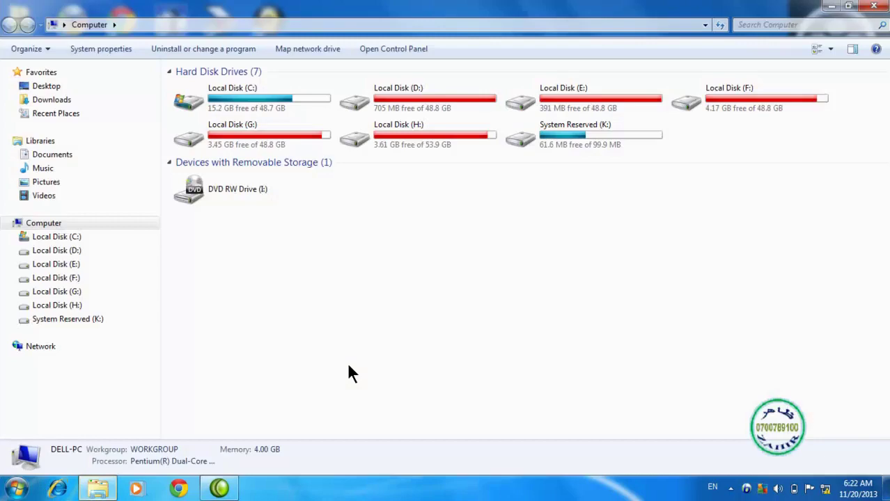
pyautogui.click(402, 105)
pyautogui.rightClick(417, 108)
pyautogui.click(426, 111)
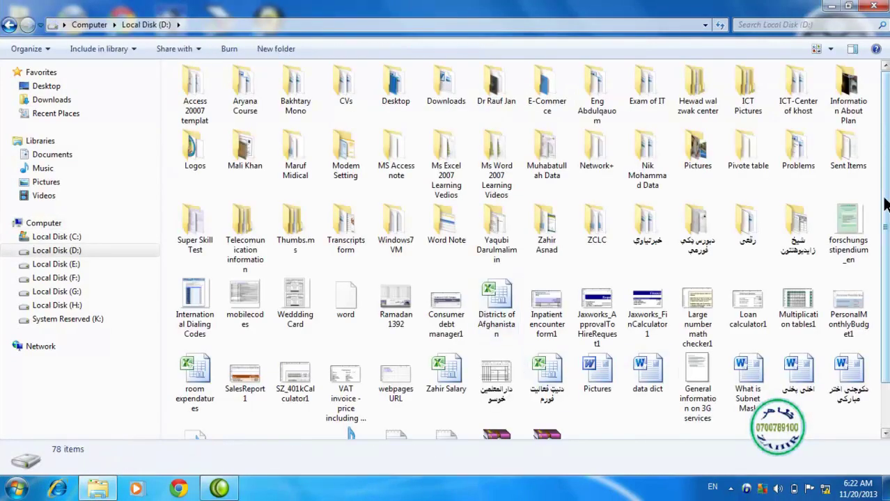
pyautogui.scroll(-3, 885, 204)
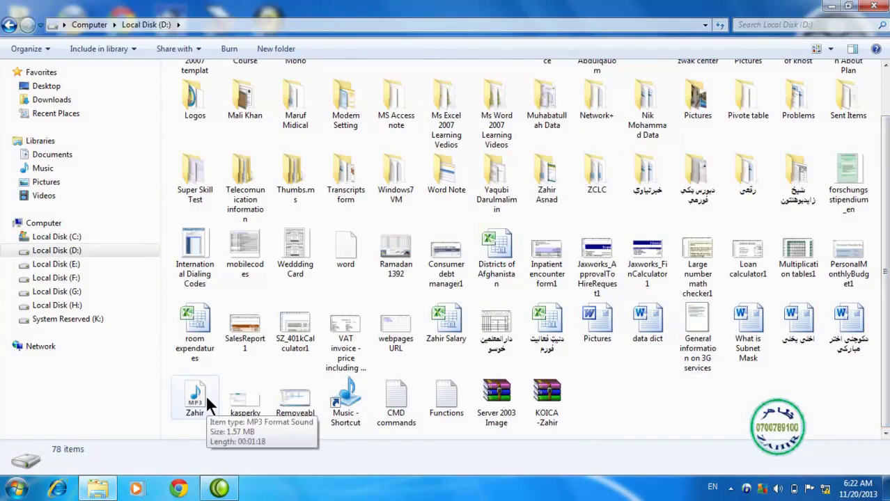
pyautogui.click(876, 7)
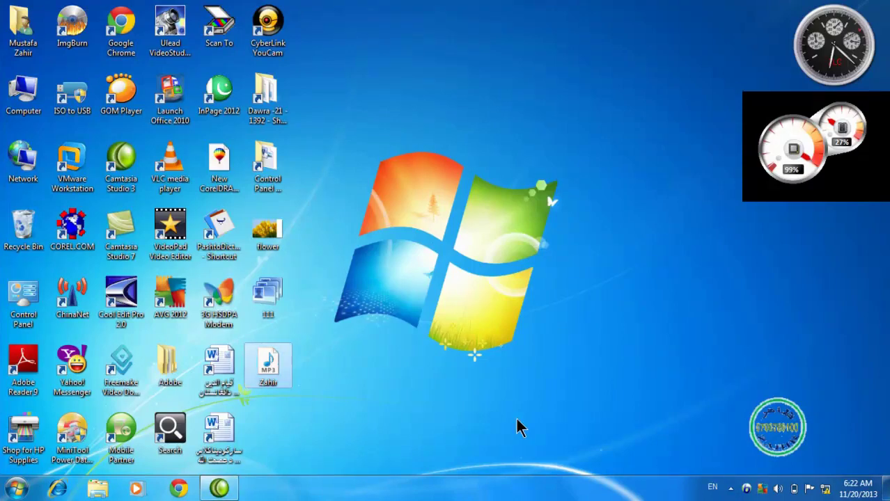
# Move the MP3 file on the desktop to the Recycle Bin, and undo that deletion from the desktop context menu
pyautogui.press('Delete')
pyautogui.click(496, 296)
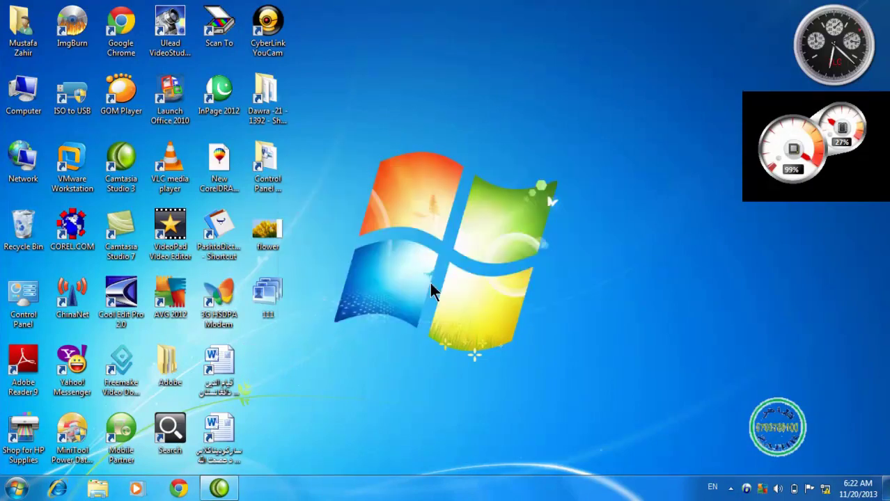
pyautogui.rightClick(409, 230)
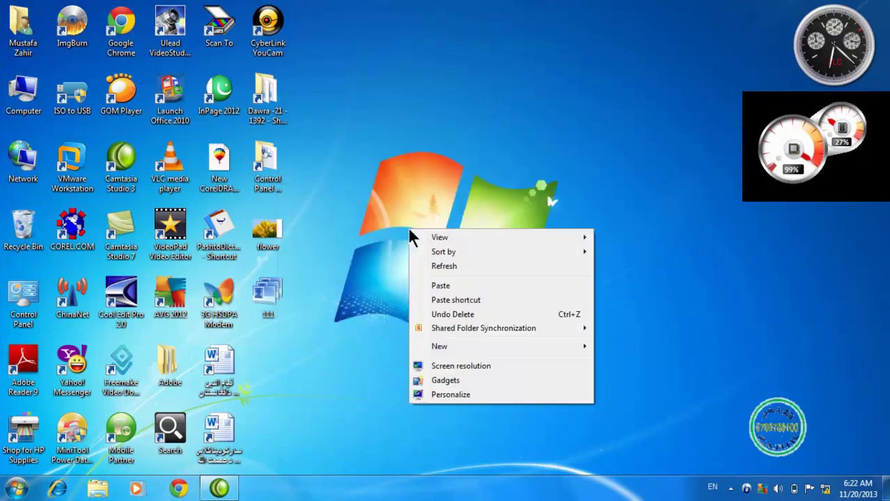
pyautogui.click(470, 314)
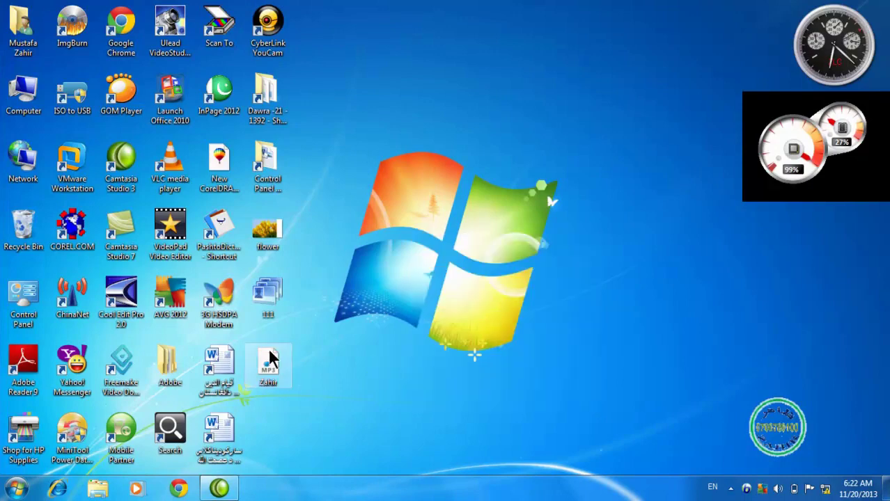
pyautogui.rightClick(428, 188)
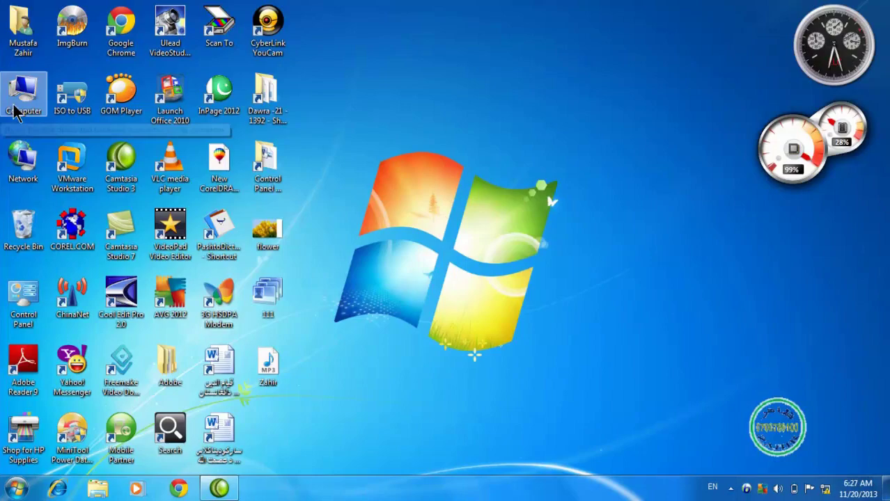
# Open the ICT-Center of khost folder on Local Disk (D:)
pyautogui.rightClick(20, 92)
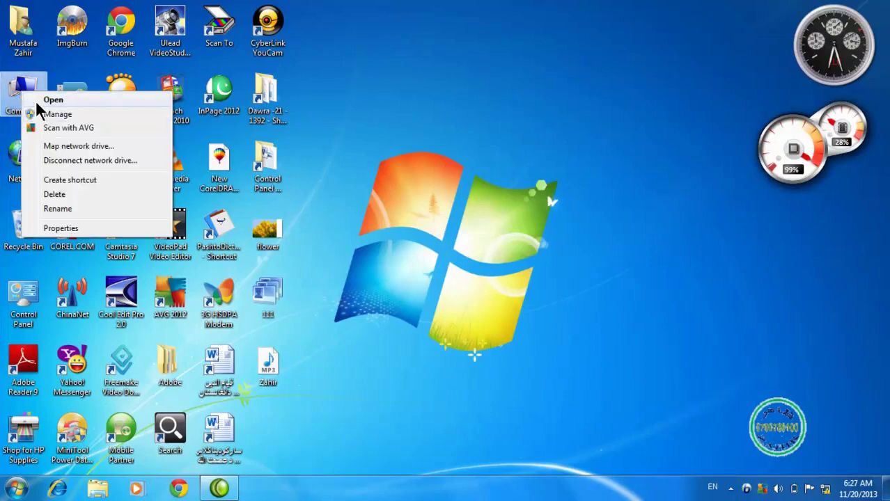
pyautogui.click(42, 97)
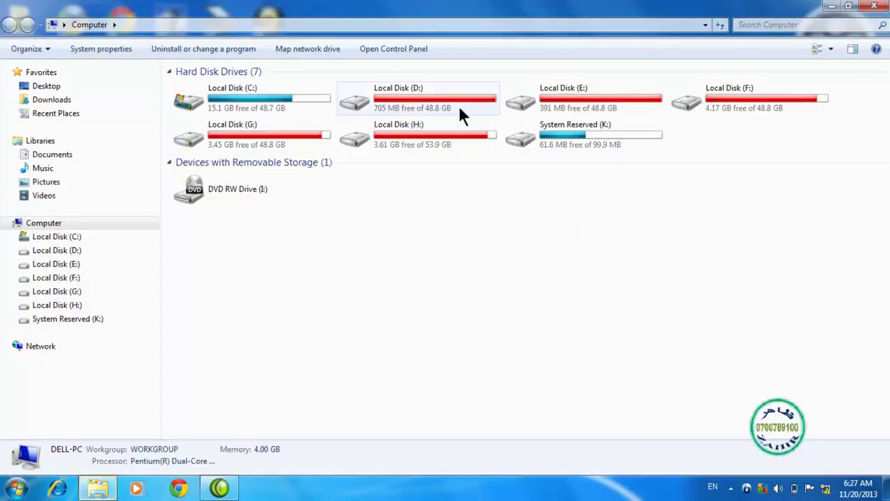
pyautogui.click(420, 108)
pyautogui.rightClick(417, 101)
pyautogui.click(434, 108)
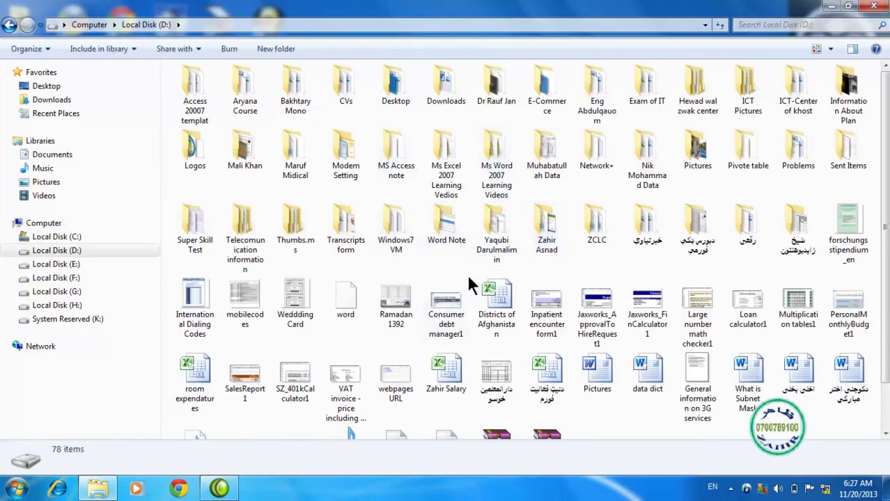
pyautogui.rightClick(798, 104)
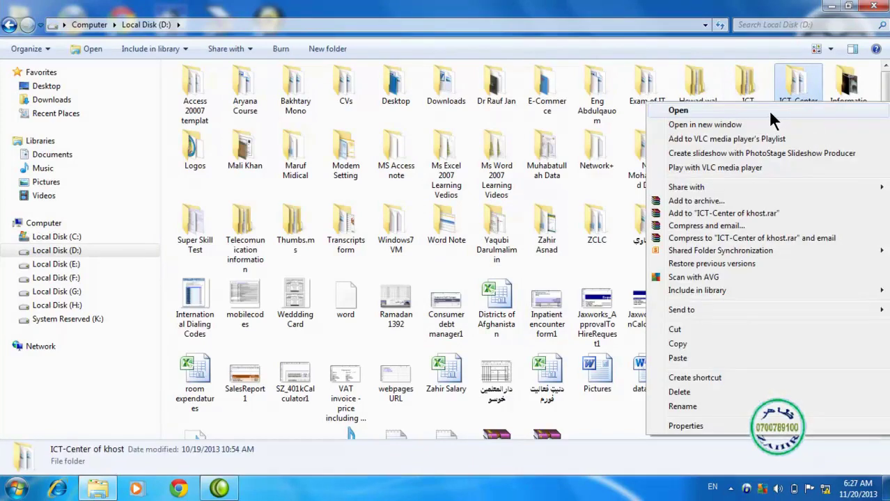
pyautogui.click(768, 110)
# Show the folder contents as Extra Large Icons, Large Icons and Medium Icons in turn
pyautogui.rightClick(392, 288)
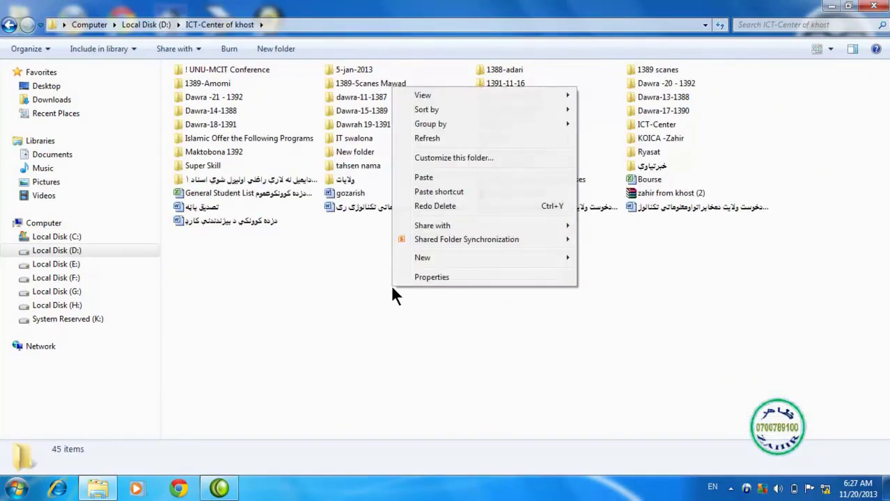
pyautogui.moveTo(555, 98)
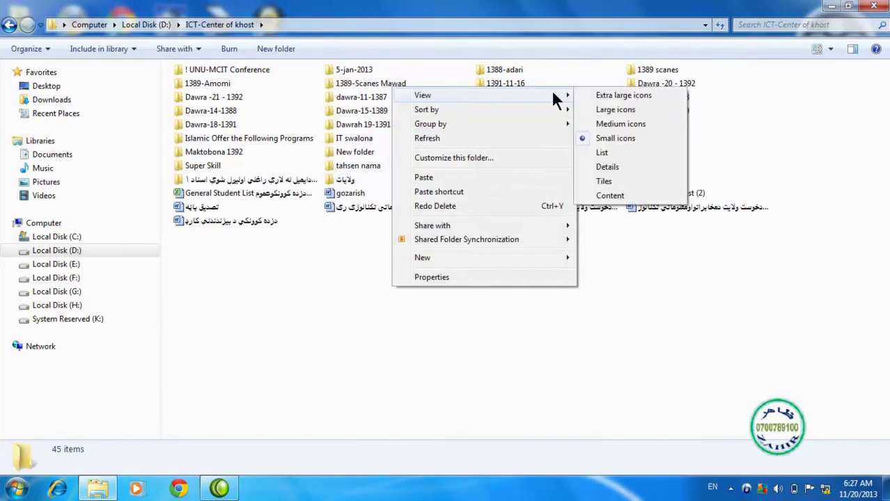
pyautogui.click(610, 95)
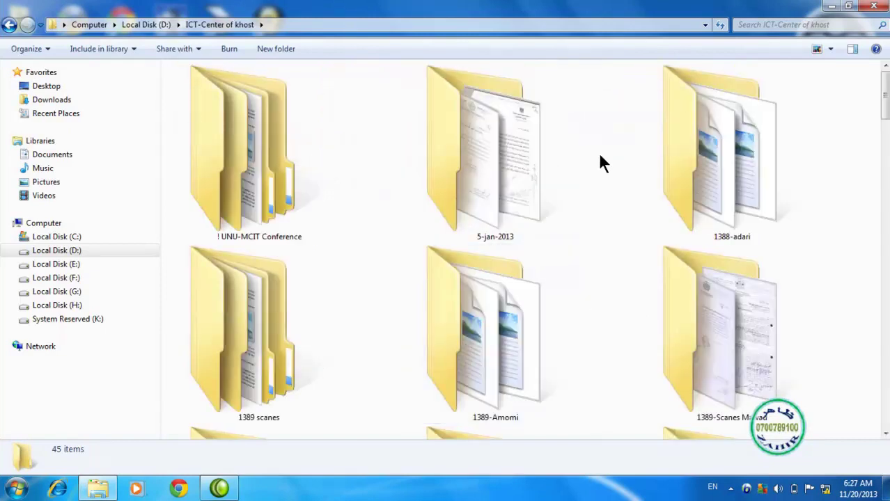
pyautogui.click(831, 49)
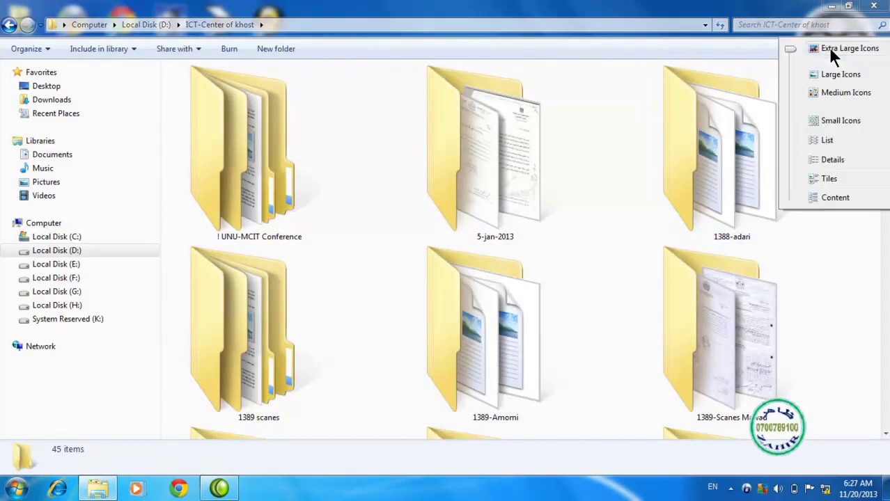
pyautogui.click(839, 73)
pyautogui.click(830, 50)
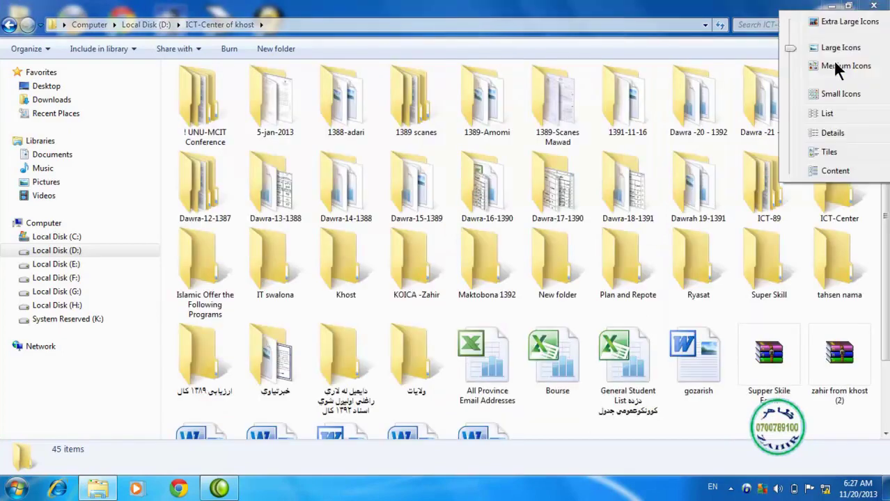
pyautogui.click(830, 67)
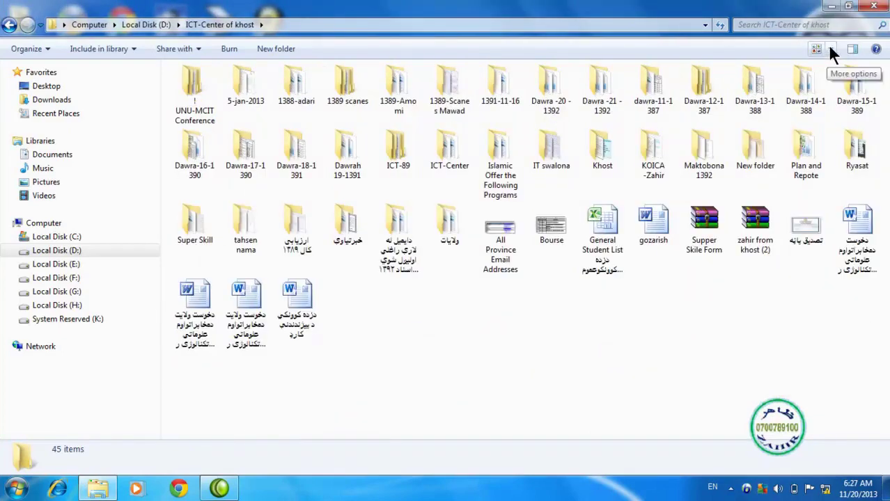
# Show the folder contents as Small Icons, List, Details, Tiles and Content in turn
pyautogui.click(830, 48)
pyautogui.click(831, 82)
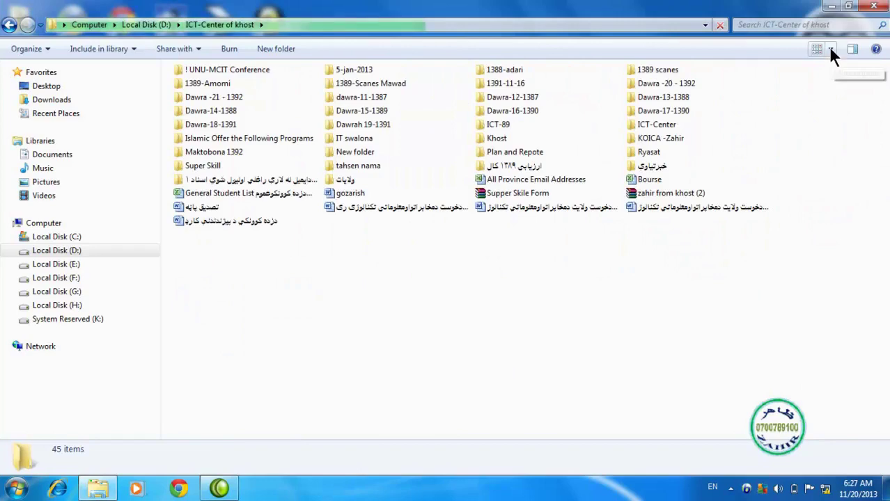
pyautogui.click(830, 49)
pyautogui.click(830, 102)
pyautogui.click(829, 50)
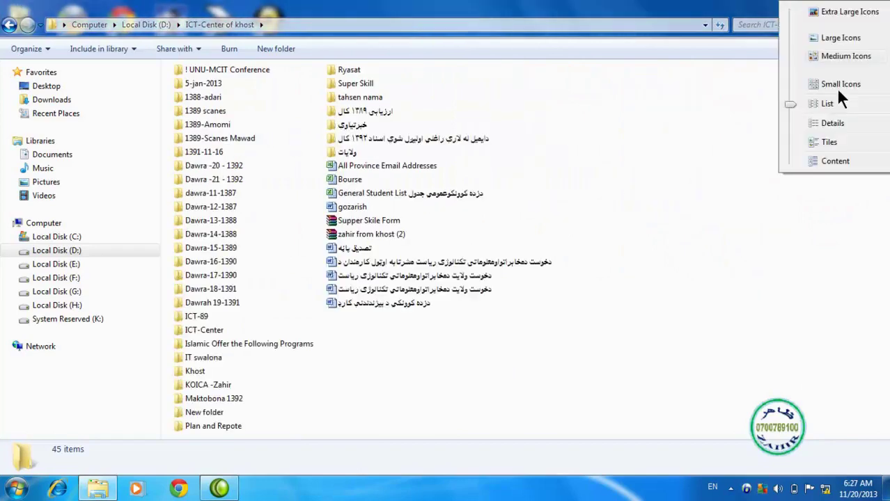
pyautogui.click(831, 122)
pyautogui.click(829, 49)
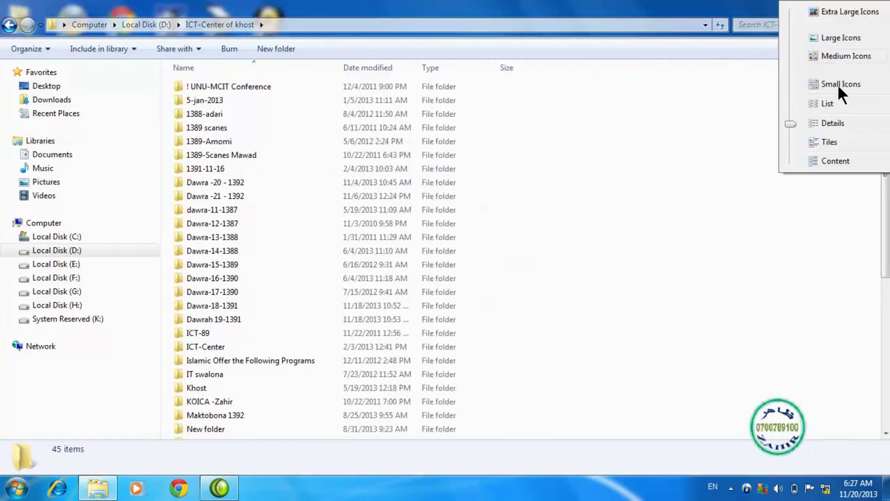
pyautogui.click(831, 142)
pyautogui.click(829, 48)
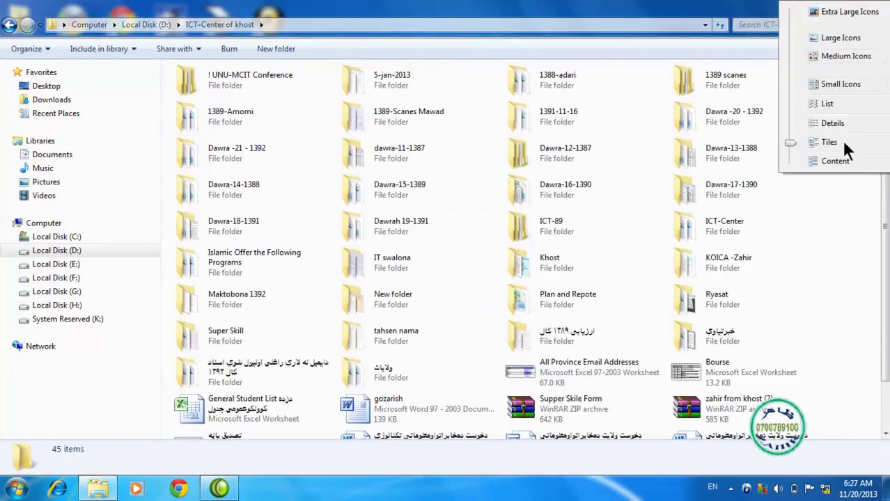
pyautogui.click(828, 162)
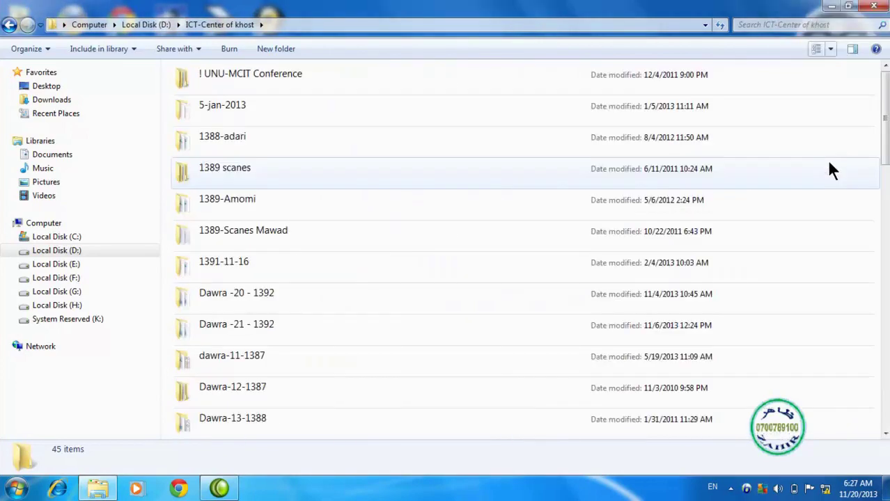
# Switch the folder view to Large Icons, and change it to Medium Icons from the folder's context menu
pyautogui.click(830, 50)
pyautogui.click(831, 37)
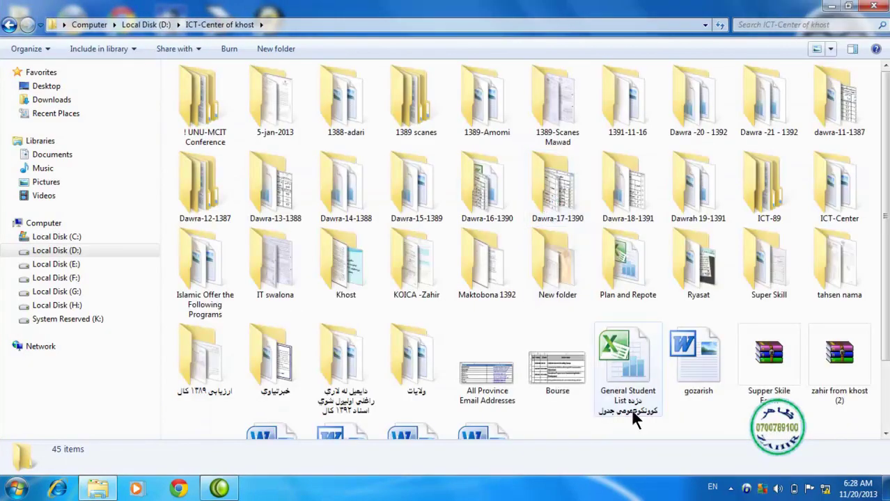
pyautogui.rightClick(716, 419)
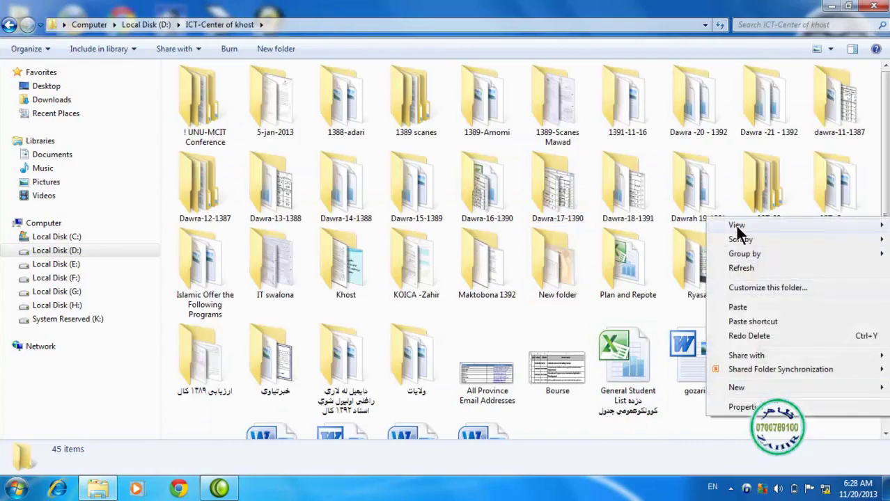
pyautogui.moveTo(737, 226)
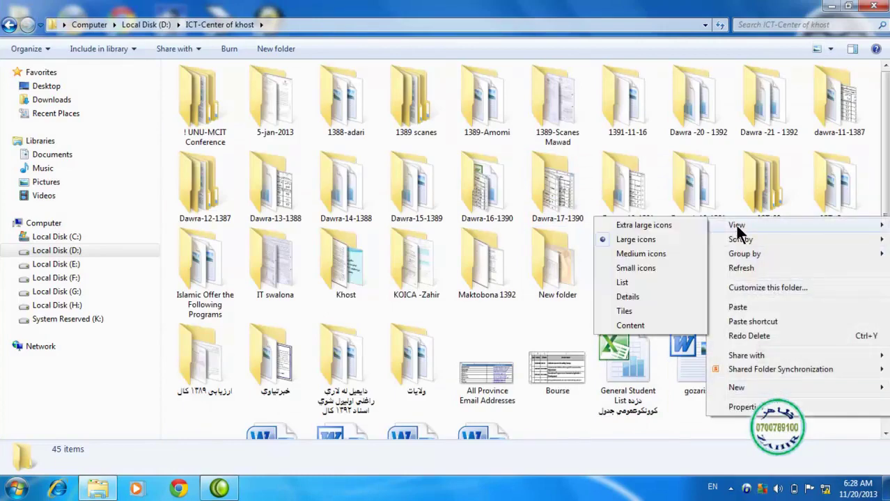
pyautogui.click(649, 253)
# Sort the folder contents in descending order by name, and change the sort criterion to date modified
pyautogui.rightClick(462, 332)
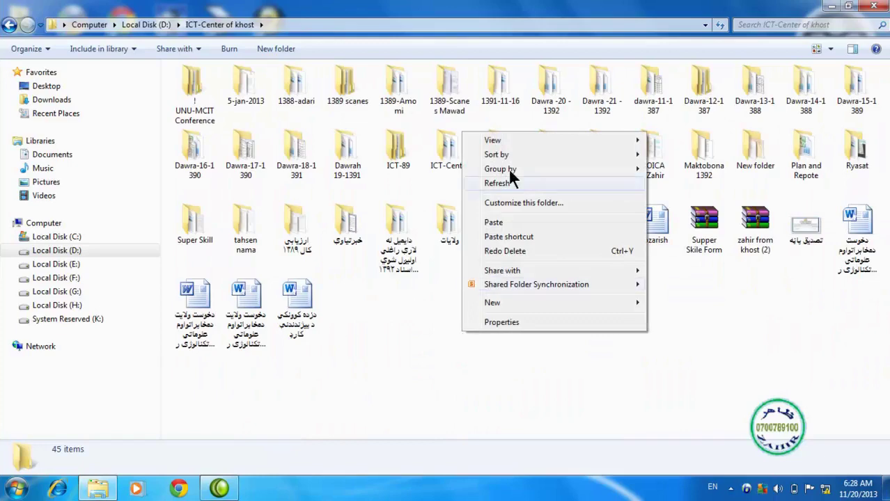
pyautogui.moveTo(513, 155)
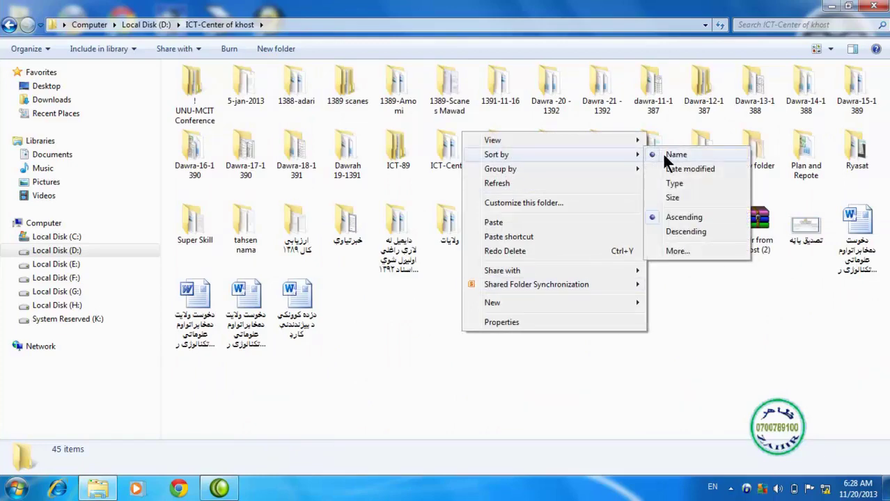
pyautogui.click(653, 230)
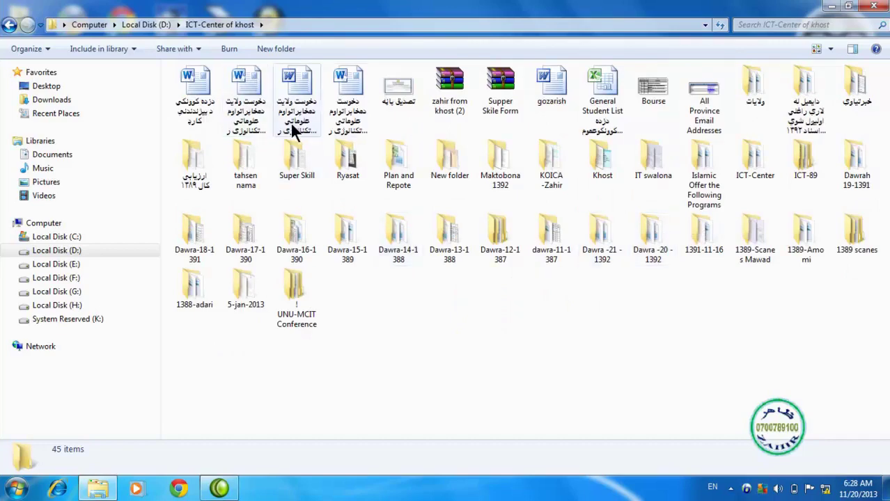
pyautogui.rightClick(462, 346)
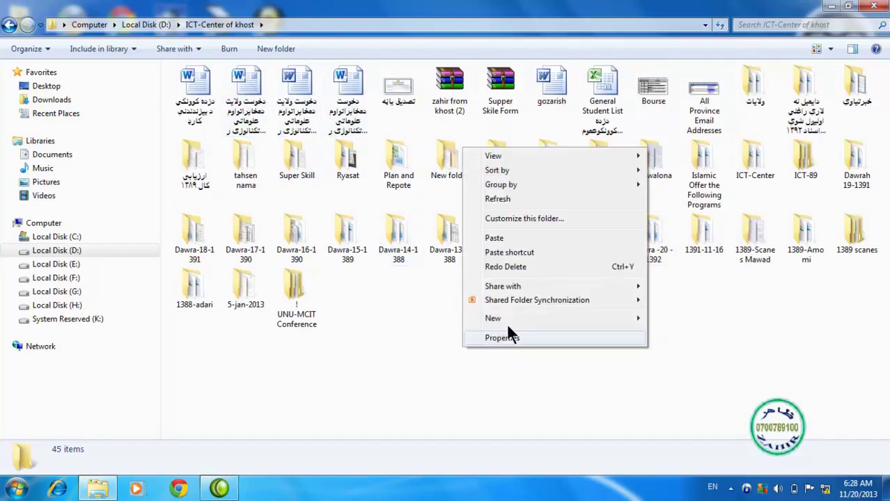
pyautogui.moveTo(635, 174)
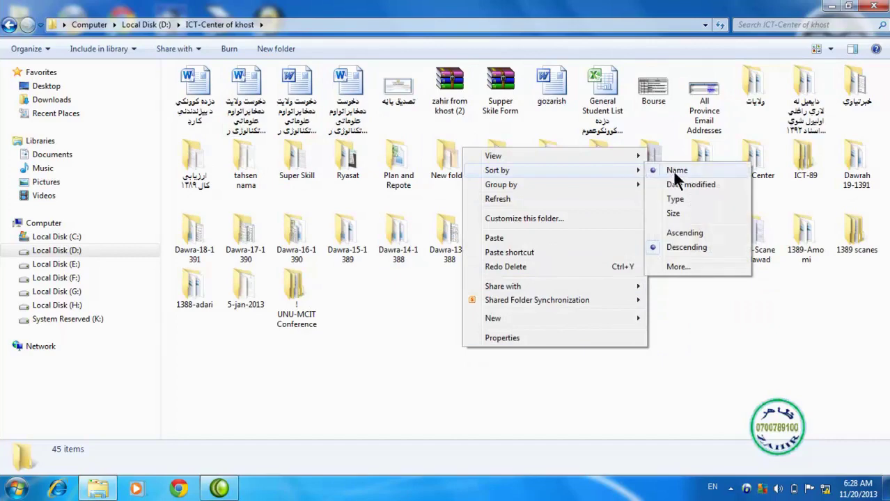
pyautogui.click(690, 185)
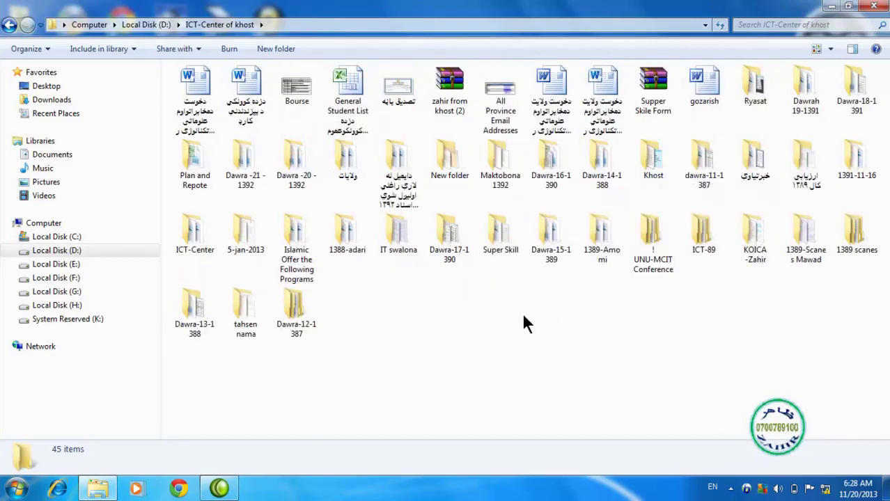
# Group the folder contents by type and look through the resulting file type groups
pyautogui.rightClick(482, 331)
pyautogui.moveTo(634, 167)
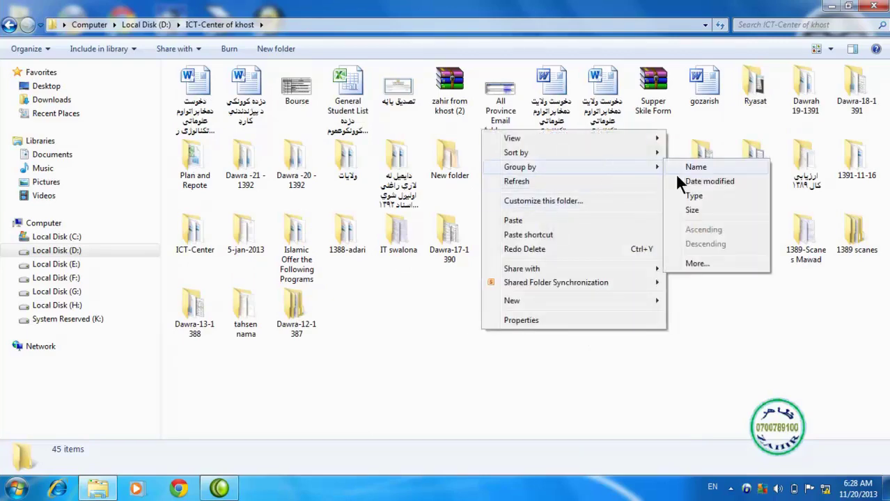
pyautogui.click(686, 195)
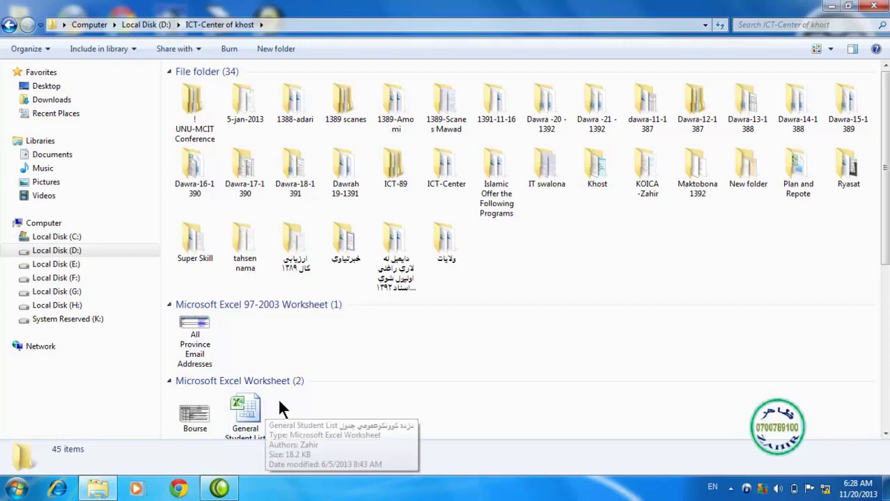
pyautogui.moveTo(885, 167); pyautogui.dragTo(884, 310)
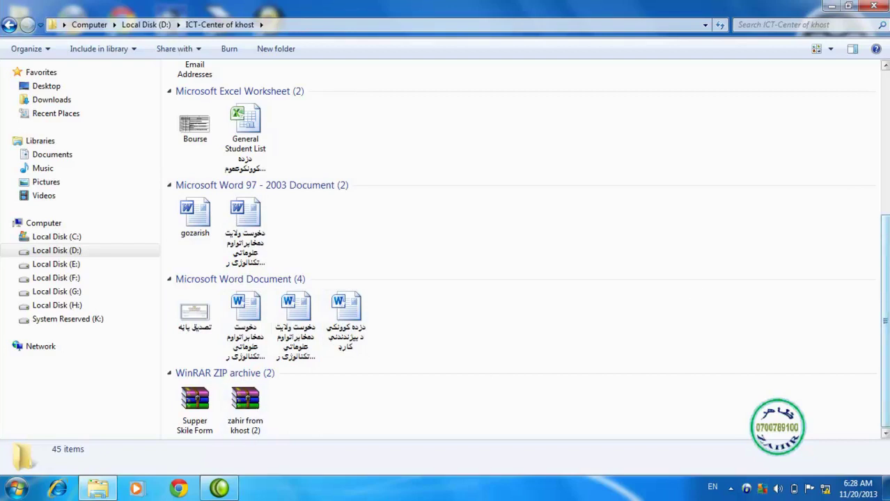
# Reverse the type-grouped folder contents to descending order and look through the groups down to the file folders
pyautogui.scroll(3, 764, 209)
pyautogui.rightClick(580, 183)
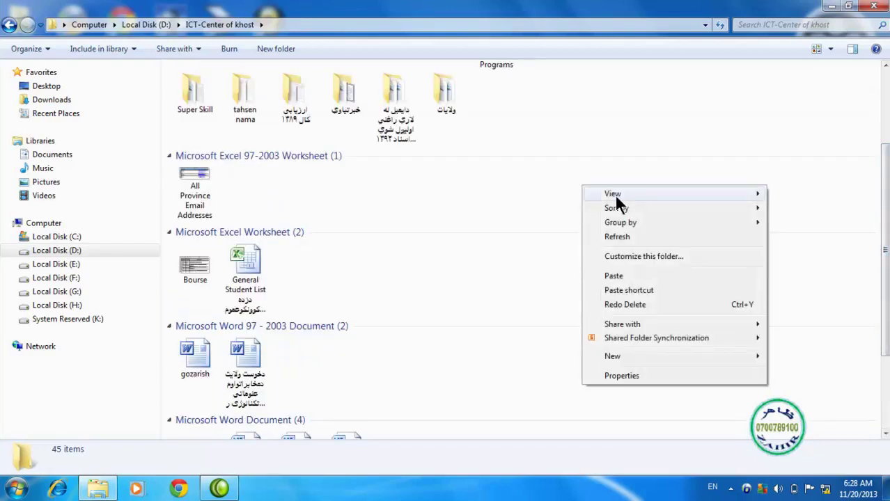
pyautogui.moveTo(737, 208)
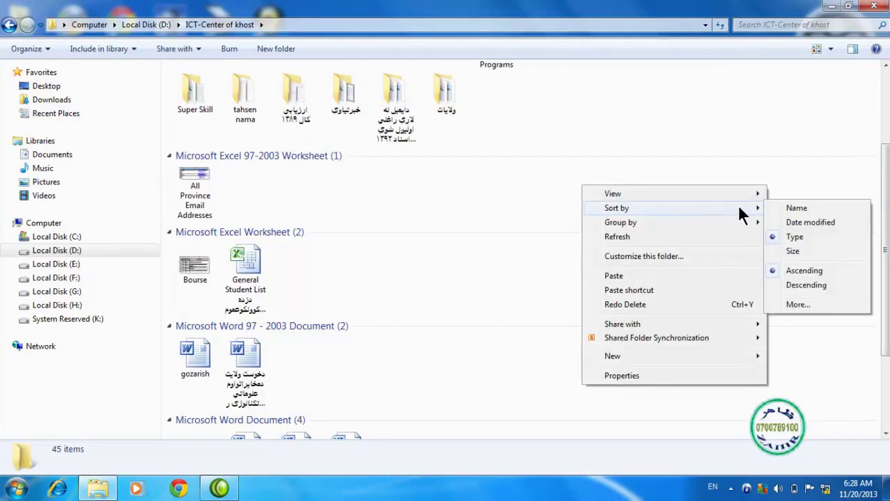
pyautogui.click(778, 286)
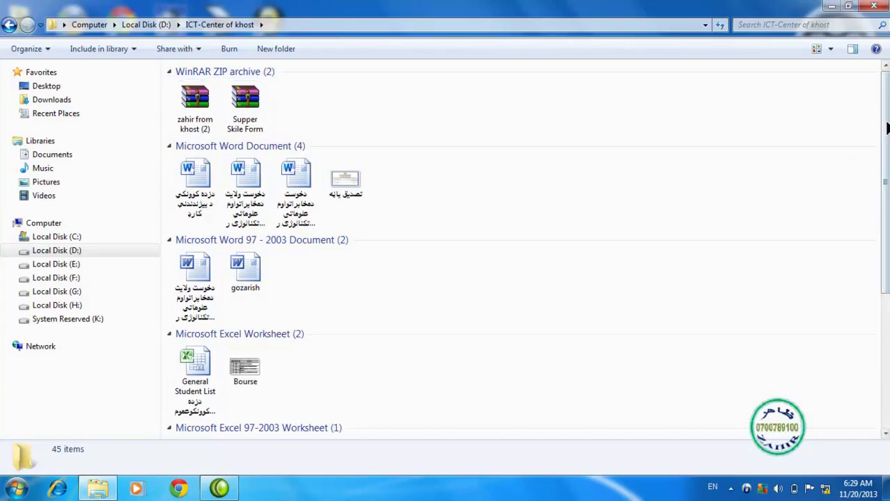
pyautogui.scroll(-1, 888, 138)
pyautogui.moveTo(888, 138); pyautogui.dragTo(888, 293)
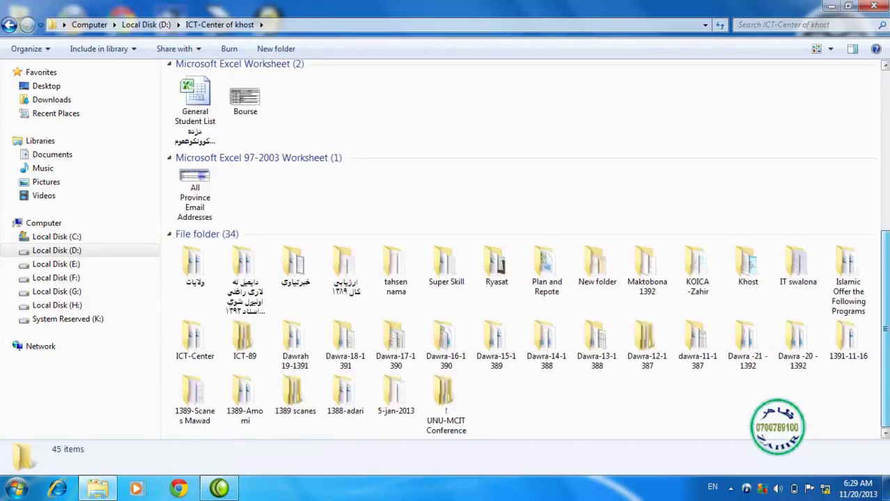
# Review the additional sorting details offered in the Choose Details dialog, and close it without applying changes
pyautogui.rightClick(539, 114)
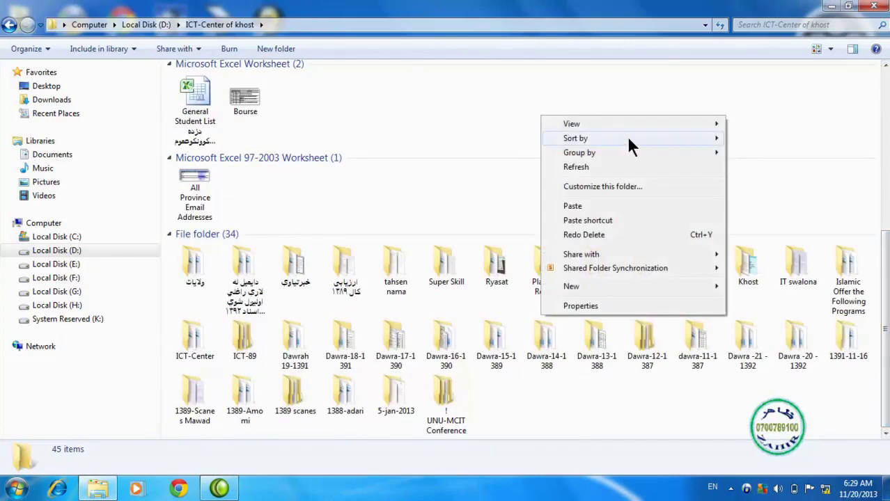
pyautogui.moveTo(680, 138)
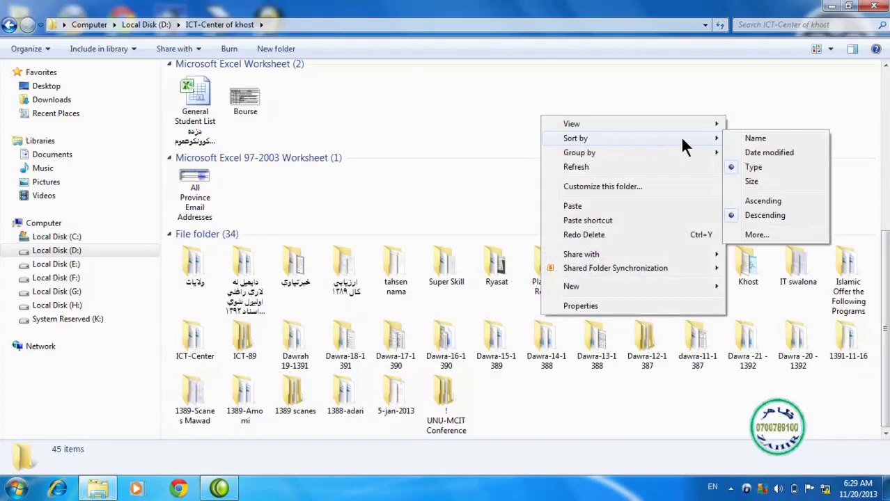
pyautogui.click(735, 238)
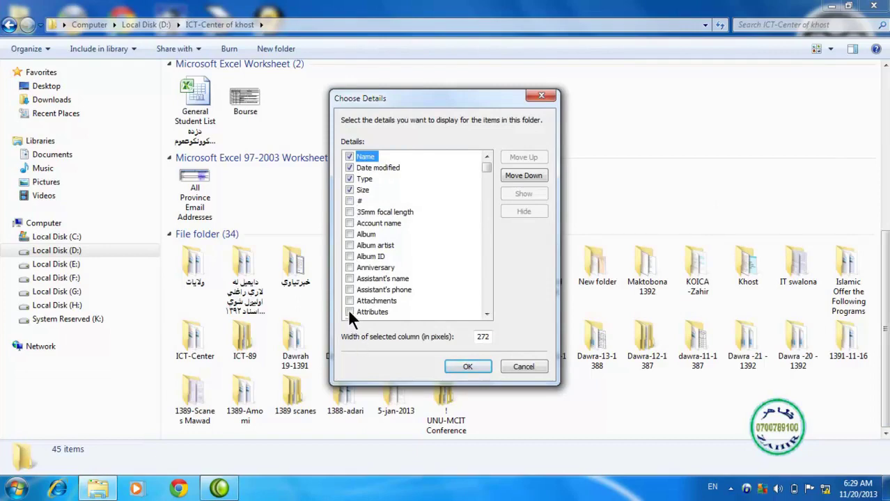
pyautogui.moveTo(486, 168); pyautogui.dragTo(493, 262)
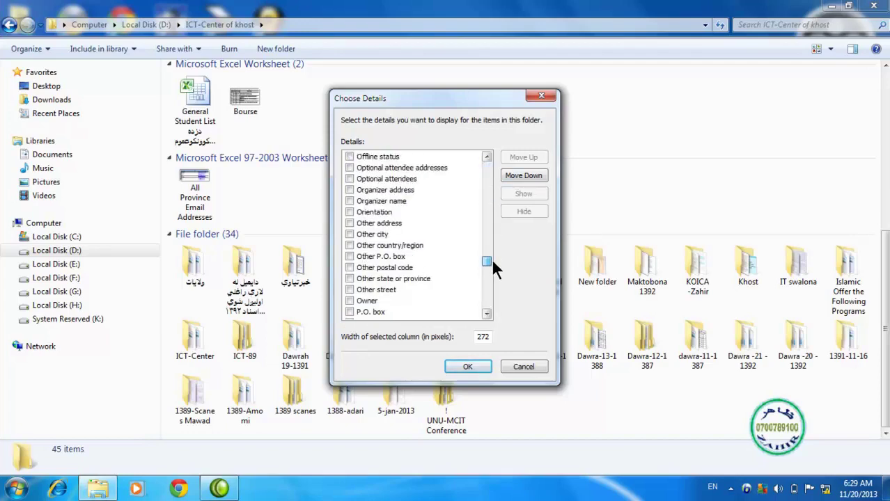
pyautogui.click(522, 367)
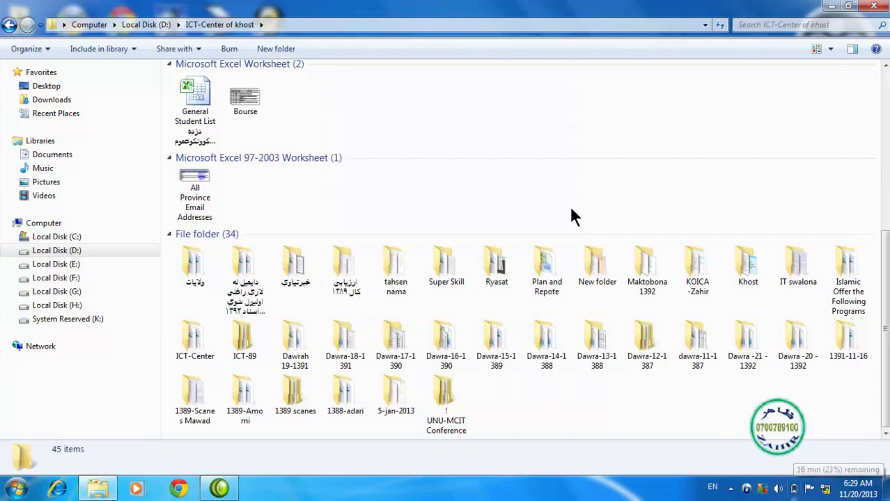
# Group the folder contents by name and look through the alphabetical groups
pyautogui.rightClick(476, 115)
pyautogui.moveTo(576, 153)
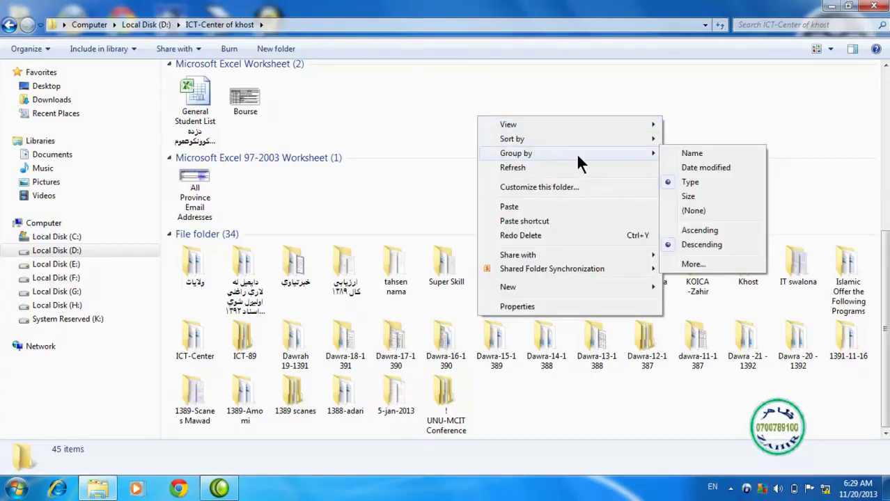
pyautogui.click(689, 154)
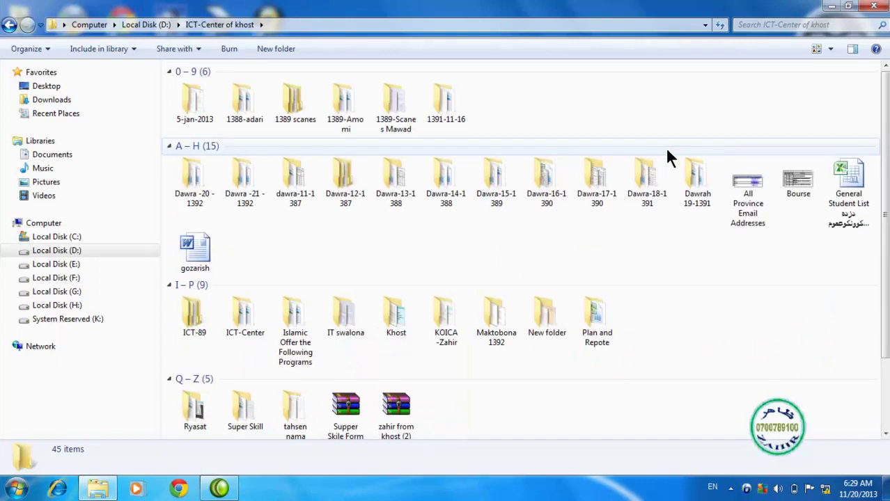
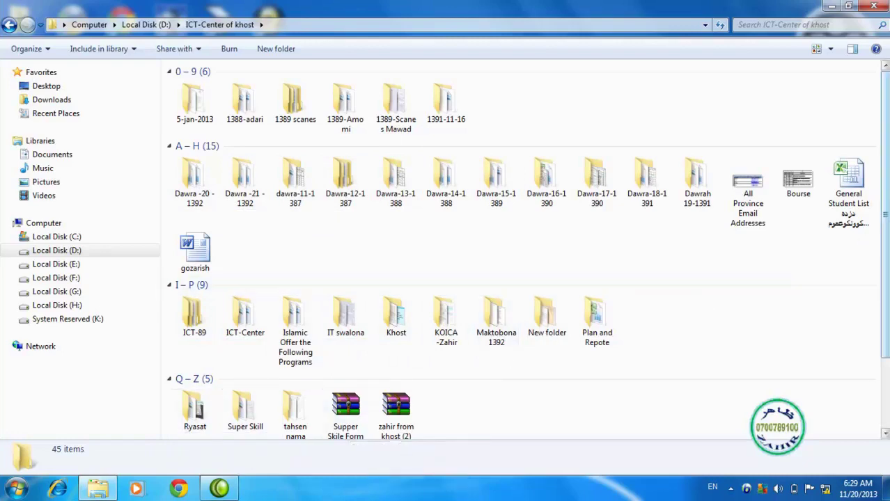
pyautogui.scroll(-2, 722, 226)
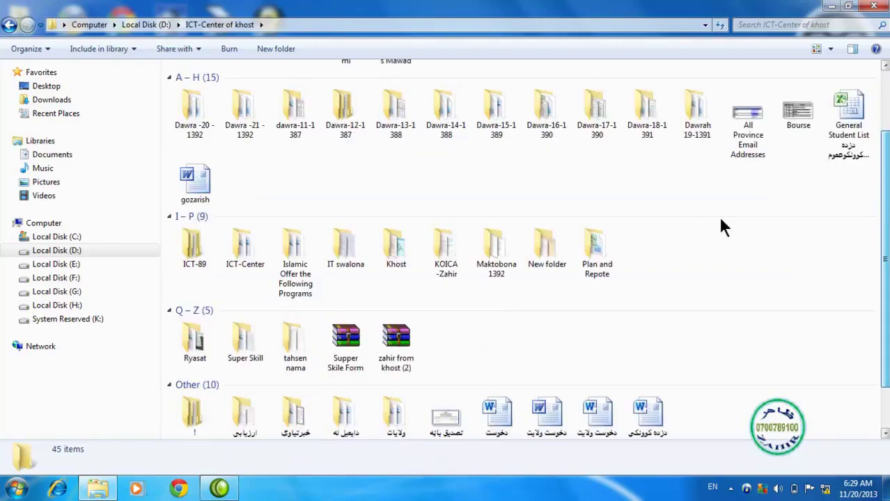
# Group the folder contents by date modified and look through the time-period groups
pyautogui.rightClick(625, 176)
pyautogui.moveTo(695, 218)
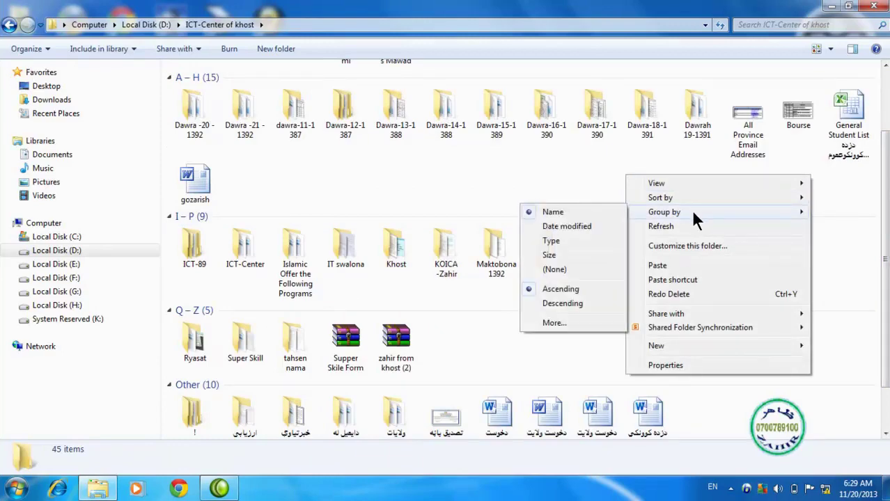
pyautogui.click(563, 226)
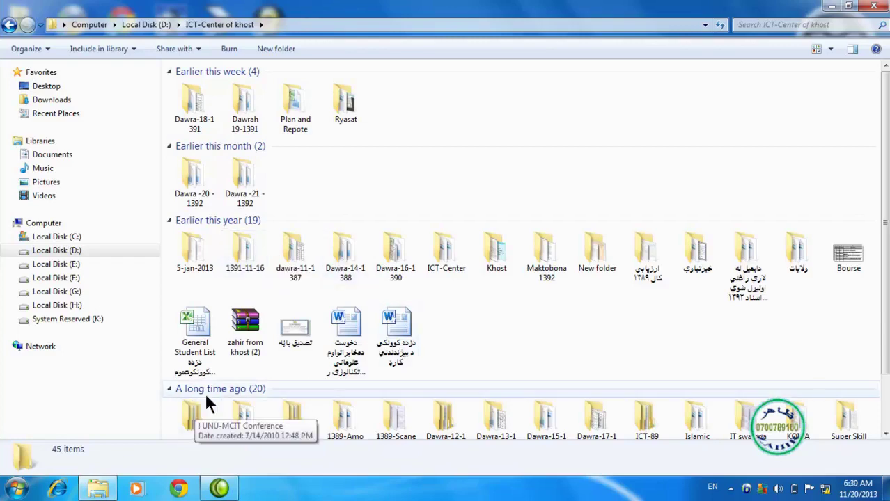
pyautogui.scroll(-3, 886, 177)
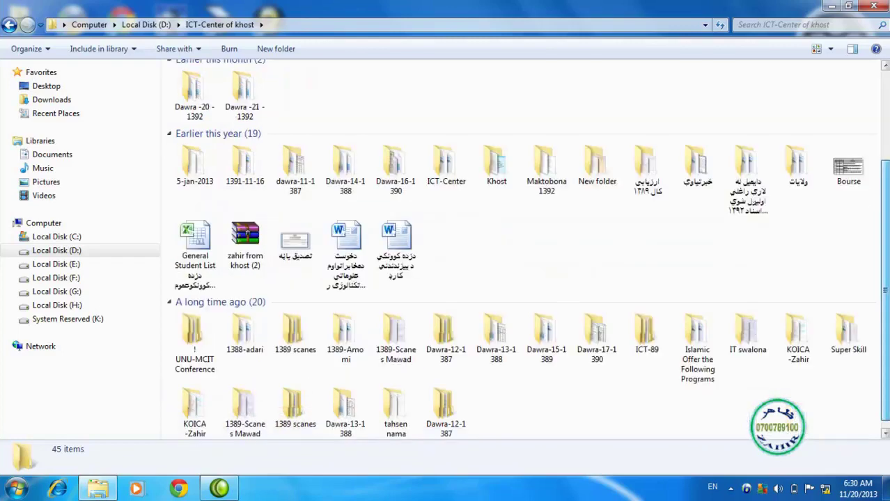
pyautogui.scroll(3, 870, 105)
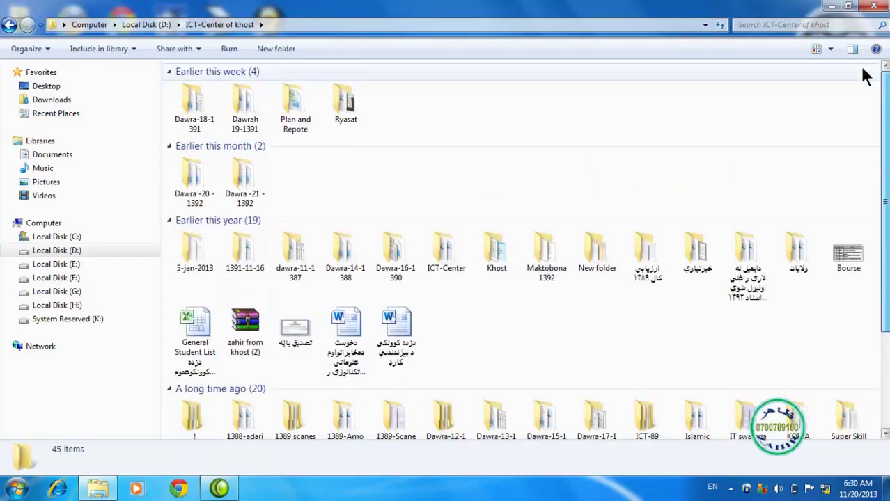
# Create a new folder named sssss in the ICT-Center of khost folder and select it
pyautogui.rightClick(518, 104)
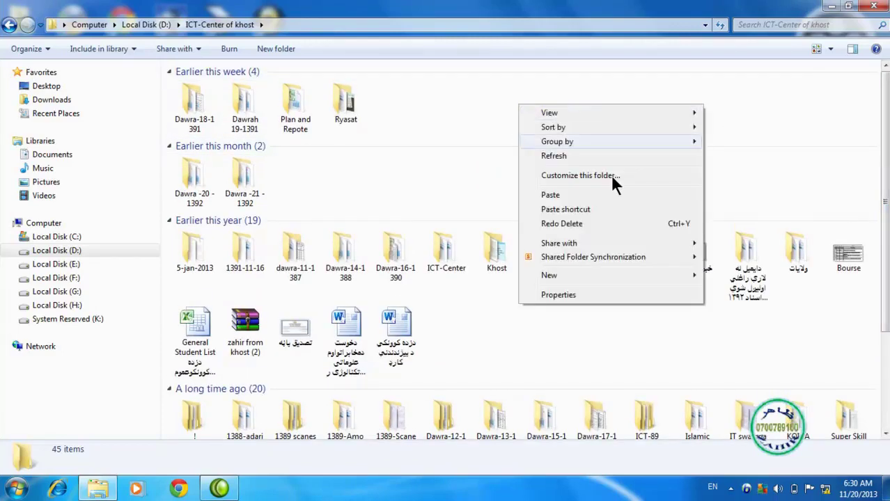
pyautogui.moveTo(568, 272)
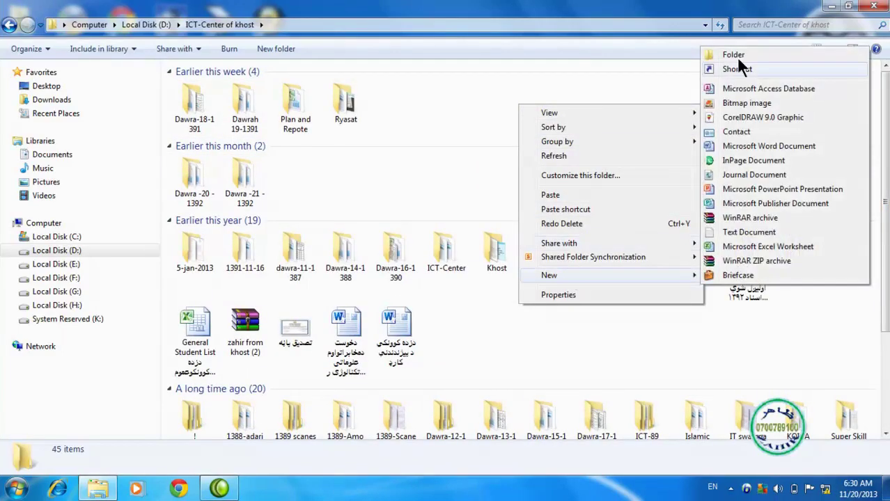
pyautogui.click(717, 61)
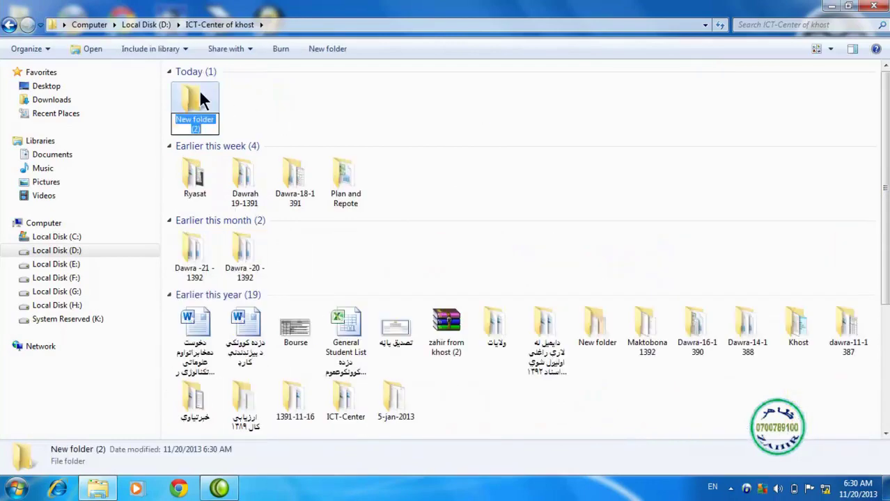
pyautogui.write('sssss')
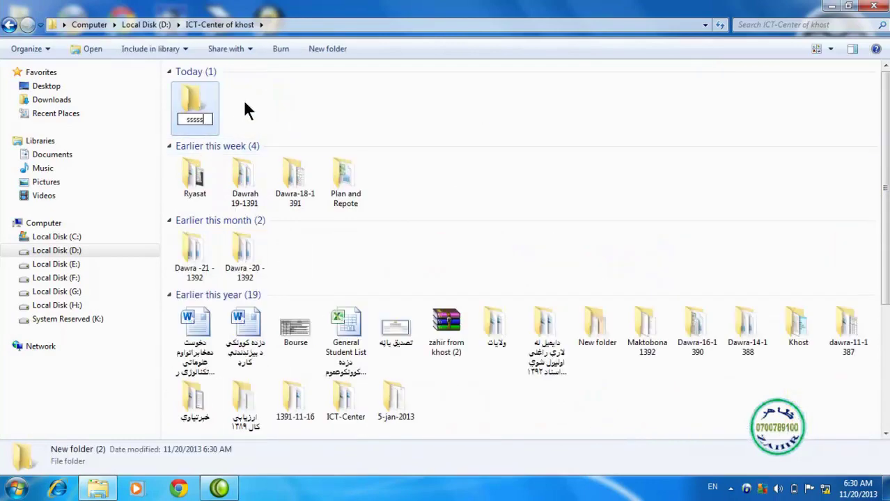
pyautogui.click(244, 99)
pyautogui.click(203, 104)
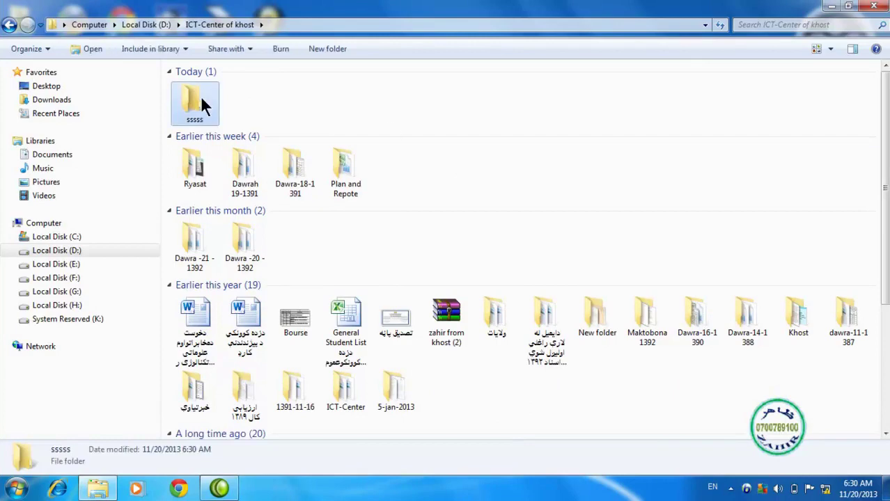
# Group the folder contents by type
pyautogui.rightClick(476, 109)
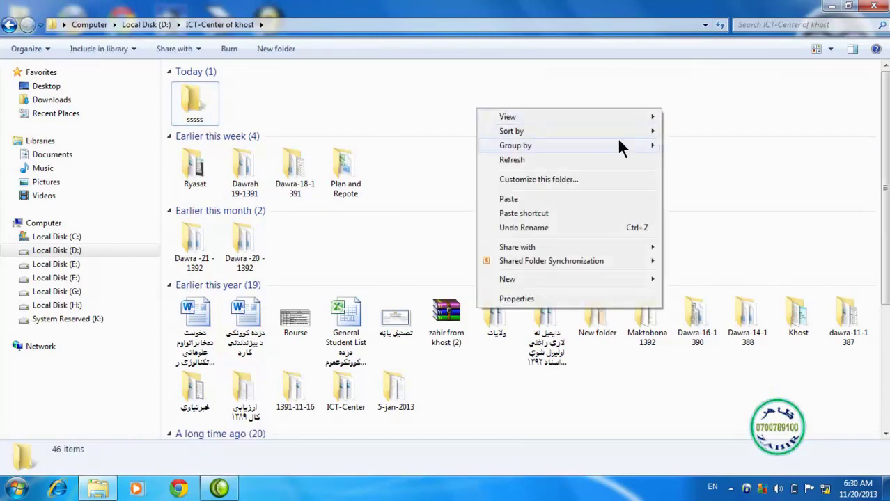
pyautogui.moveTo(642, 147)
pyautogui.click(689, 175)
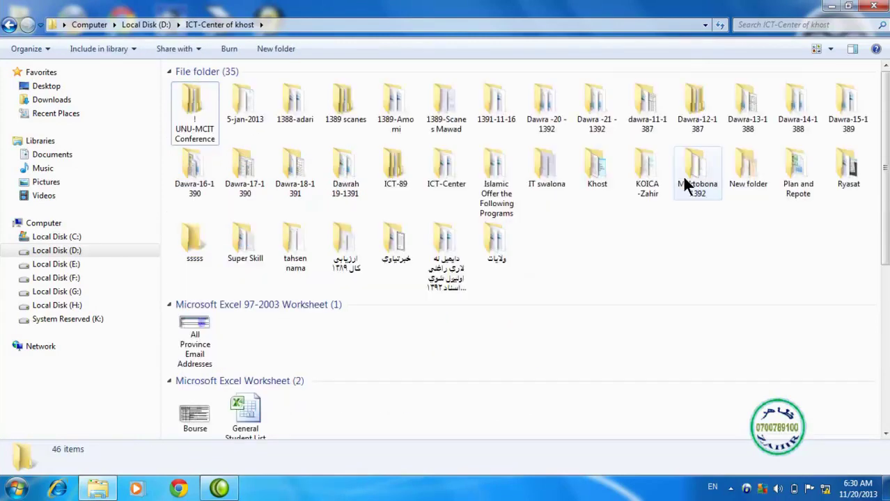
# Group the folder contents by size and look through the size groups
pyautogui.rightClick(608, 261)
pyautogui.moveTo(700, 293)
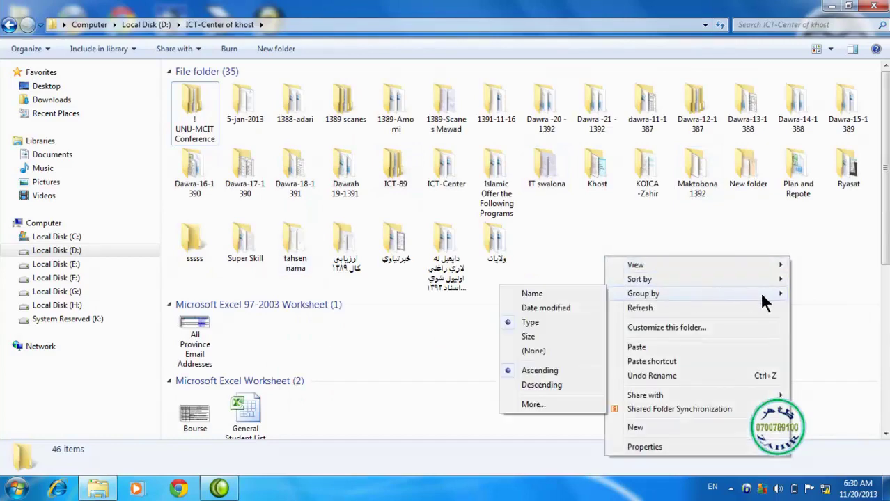
pyautogui.click(534, 334)
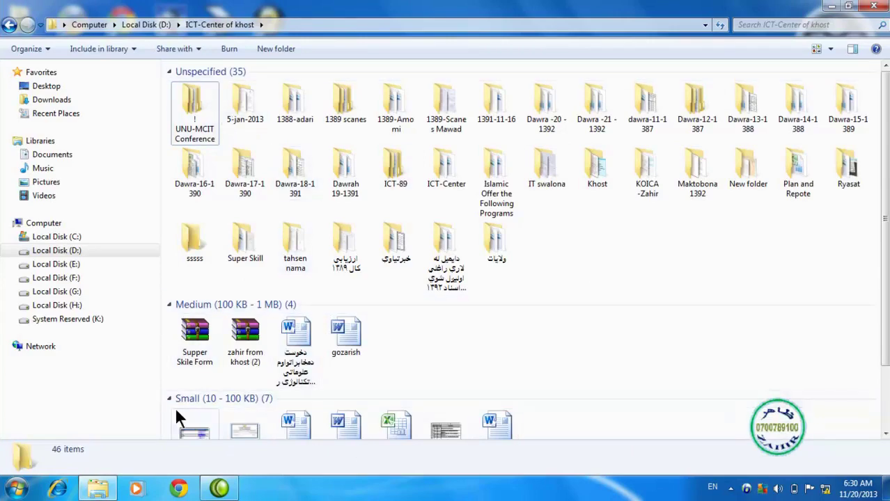
pyautogui.scroll(-1, 769, 295)
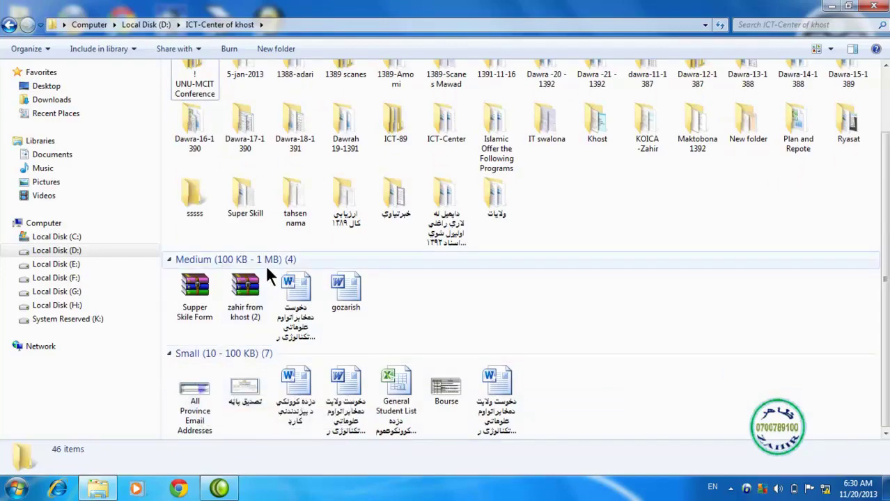
pyautogui.scroll(1, 342, 188)
pyautogui.scroll(-1, 268, 136)
# Switch the size-grouped folder contents to ascending order
pyautogui.rightClick(685, 263)
pyautogui.click(589, 209)
pyautogui.rightClick(587, 204)
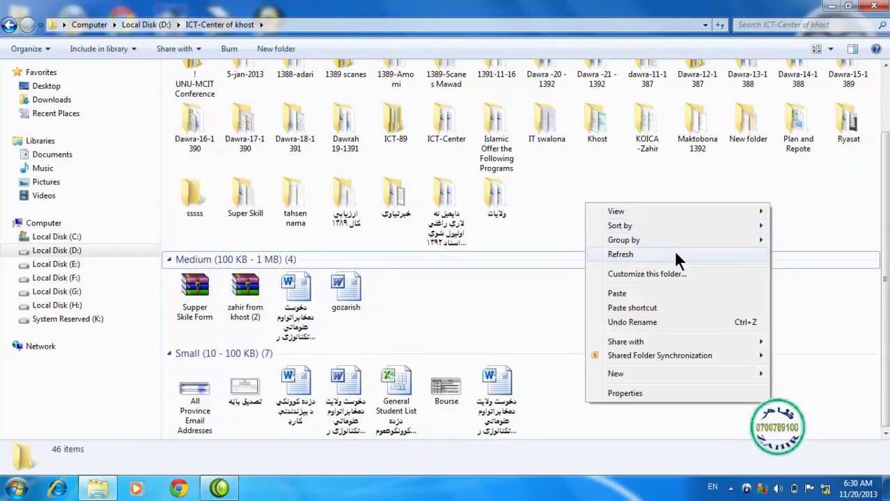
pyautogui.moveTo(759, 240)
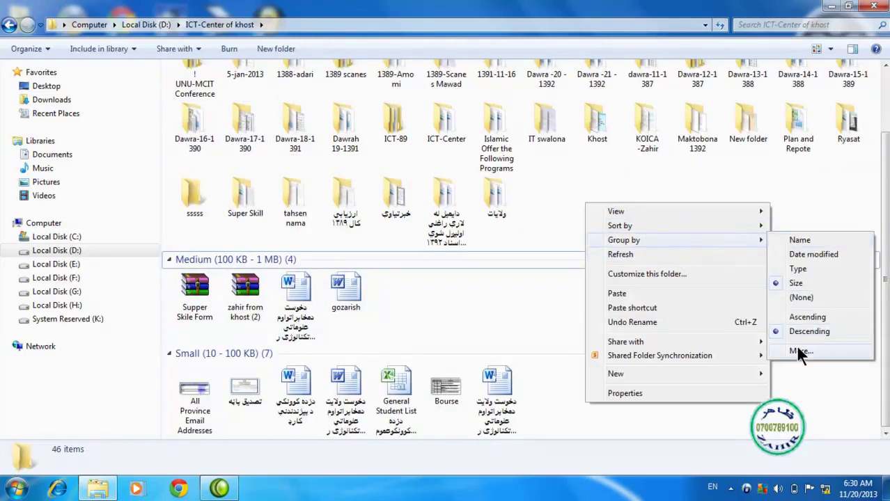
pyautogui.click(781, 318)
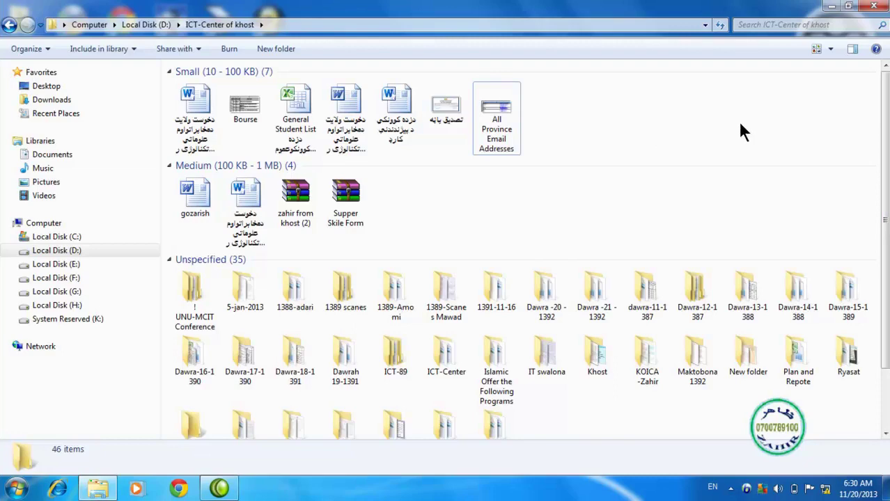
# Group the folder contents by date modified and delete the sssss folder from the Today group
pyautogui.rightClick(620, 147)
pyautogui.moveTo(658, 184)
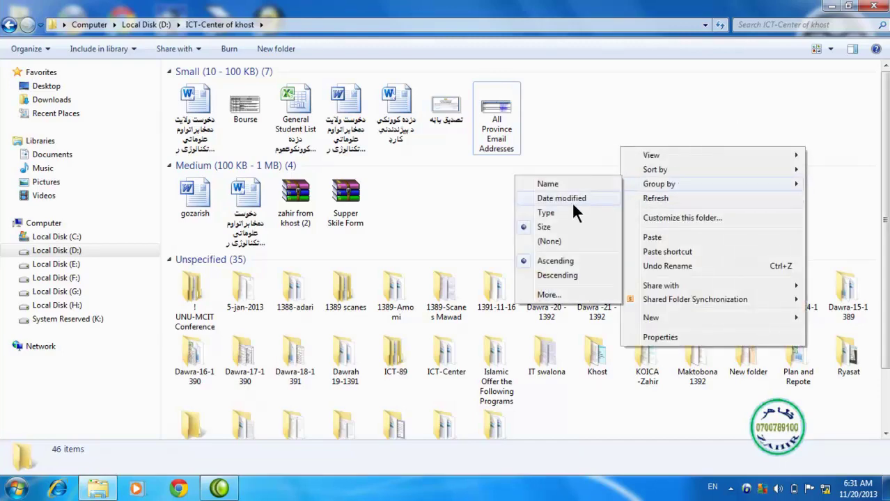
pyautogui.click(554, 198)
pyautogui.click(195, 97)
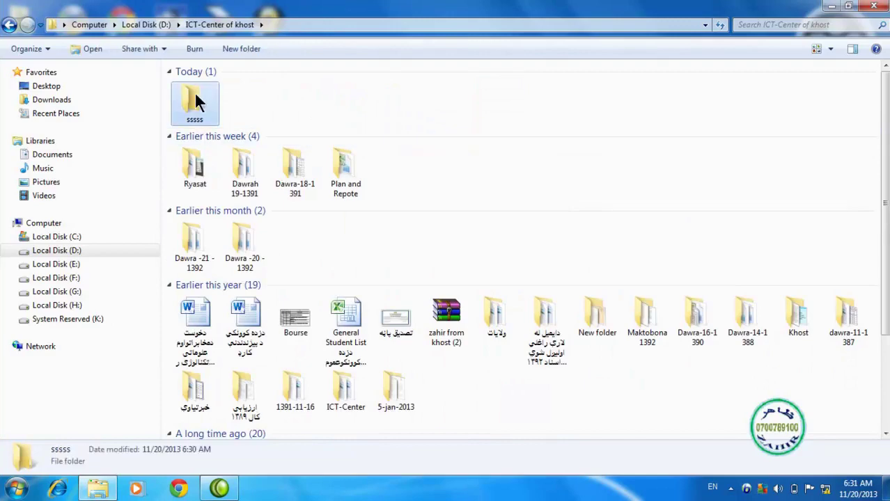
pyautogui.press('Delete')
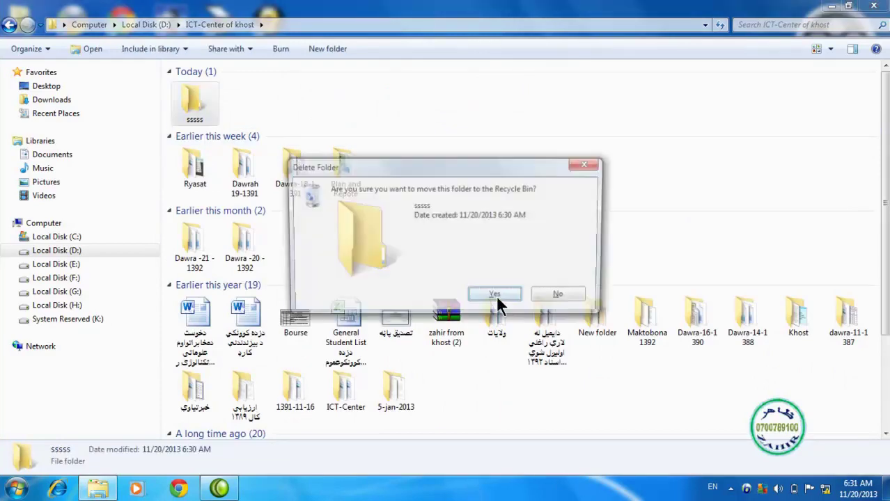
pyautogui.click(499, 298)
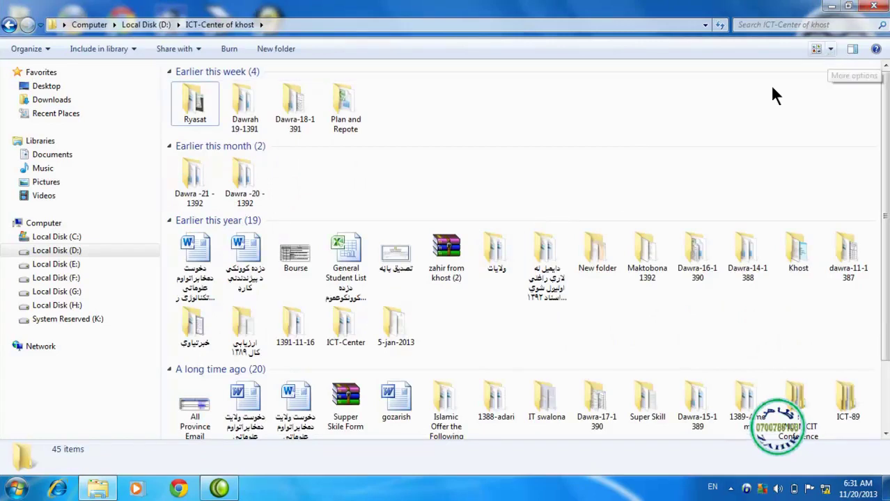
# Remove the grouping from the folder contents by choosing (None), and close the folder window
pyautogui.rightClick(584, 113)
pyautogui.moveTo(650, 148)
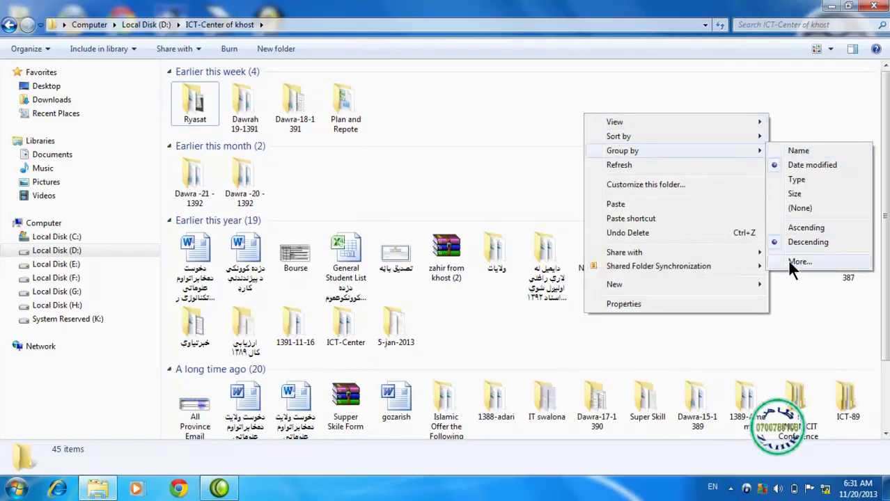
pyautogui.click(794, 208)
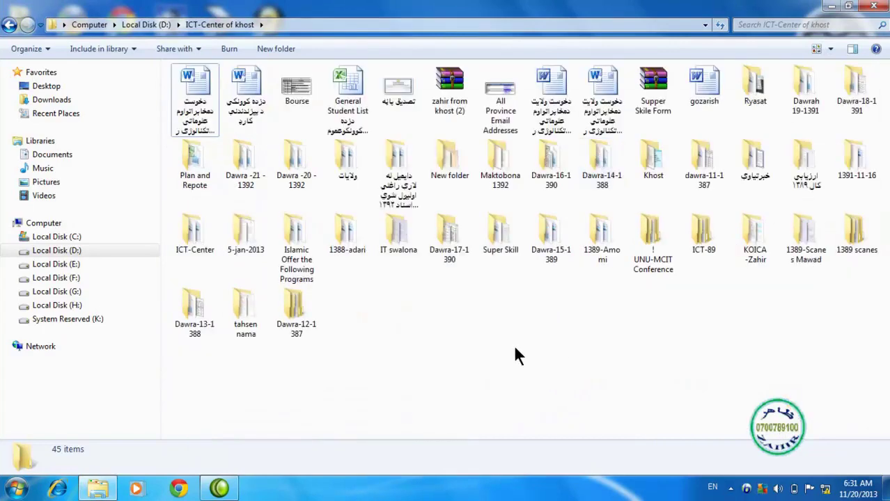
pyautogui.click(874, 5)
# Refresh the desktop three times
pyautogui.rightClick(429, 186)
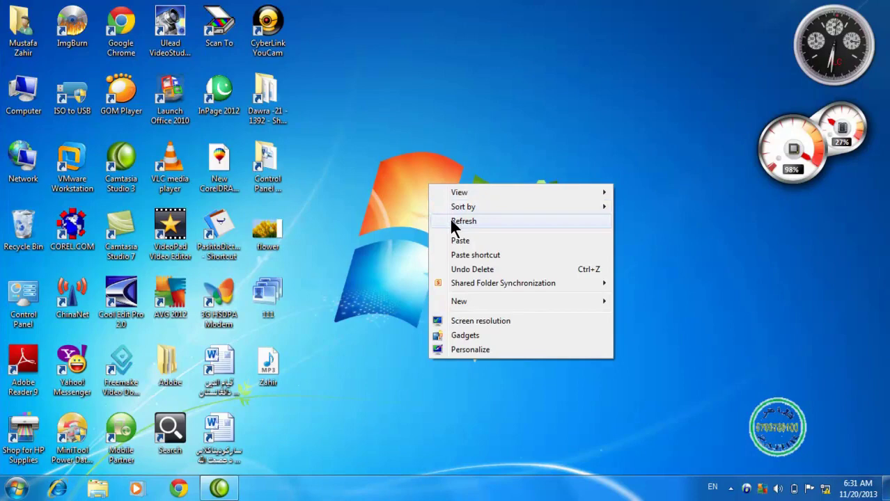
pyautogui.click(456, 221)
pyautogui.rightClick(440, 138)
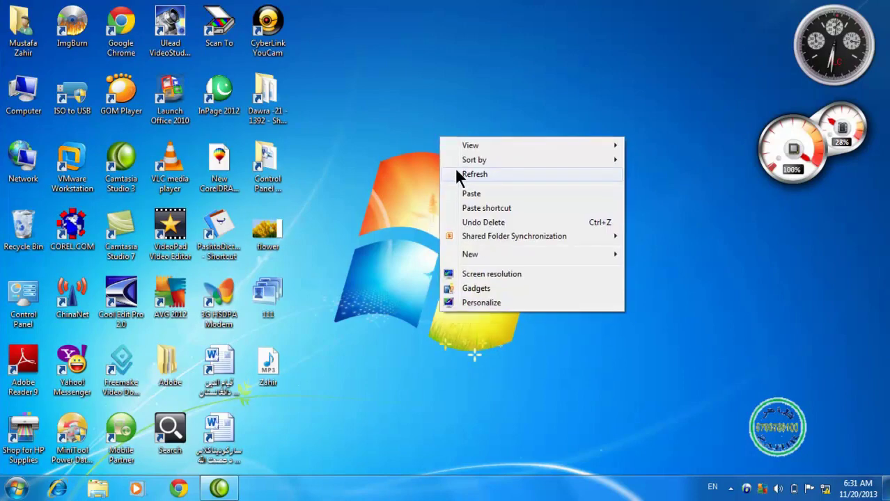
pyautogui.click(457, 171)
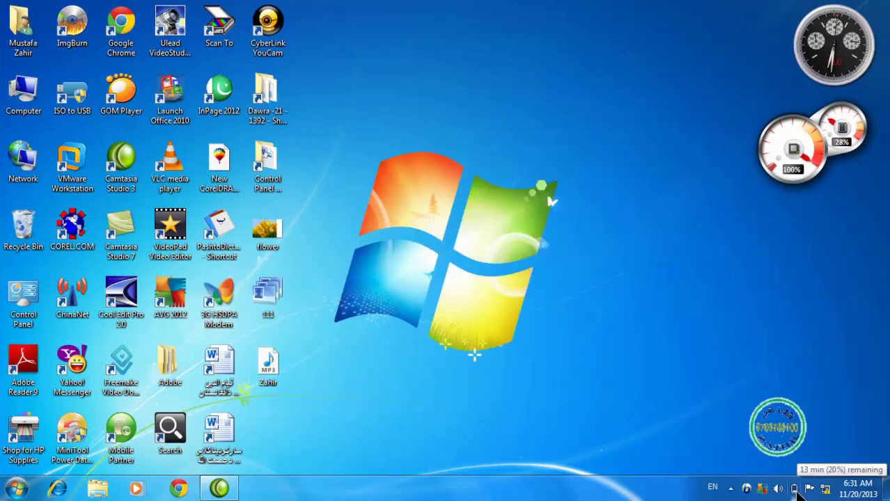
pyautogui.rightClick(423, 108)
pyautogui.click(449, 144)
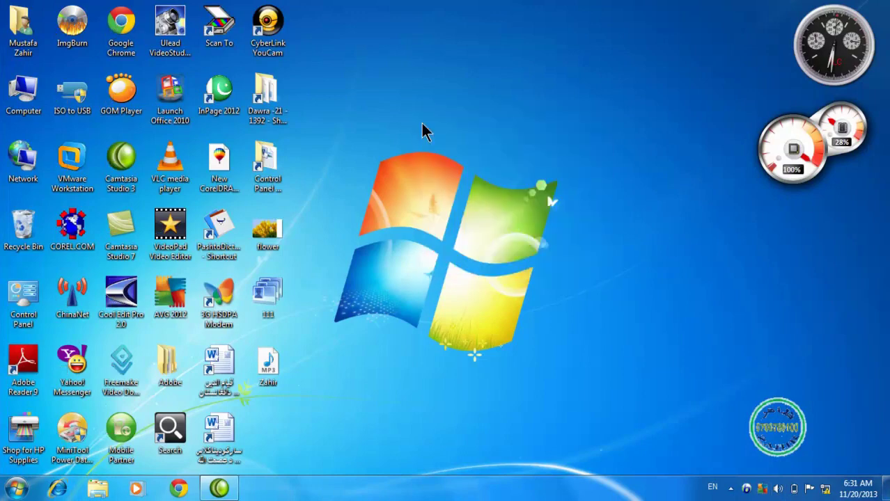
pyautogui.rightClick(423, 127)
pyautogui.moveTo(543, 240)
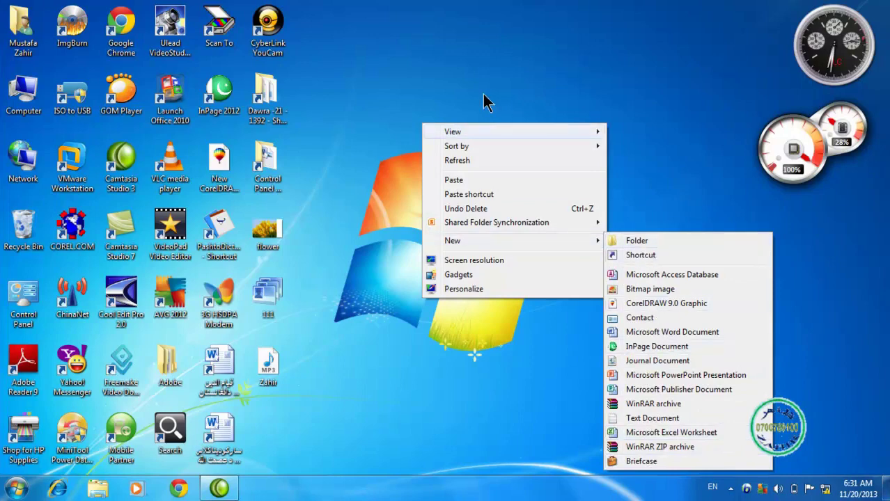
pyautogui.click(369, 85)
# Refresh the desktop another three times
pyautogui.rightClick(364, 84)
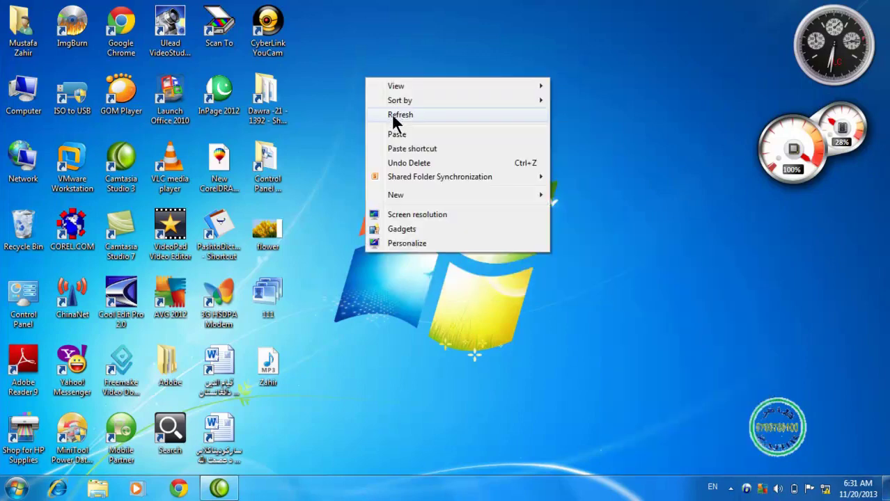
pyautogui.click(385, 117)
pyautogui.rightClick(360, 85)
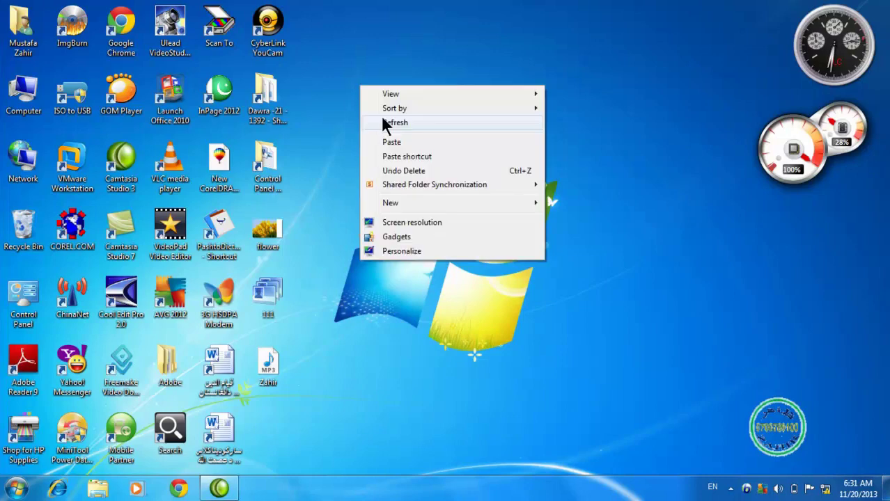
pyautogui.click(381, 117)
pyautogui.rightClick(364, 78)
pyautogui.click(383, 114)
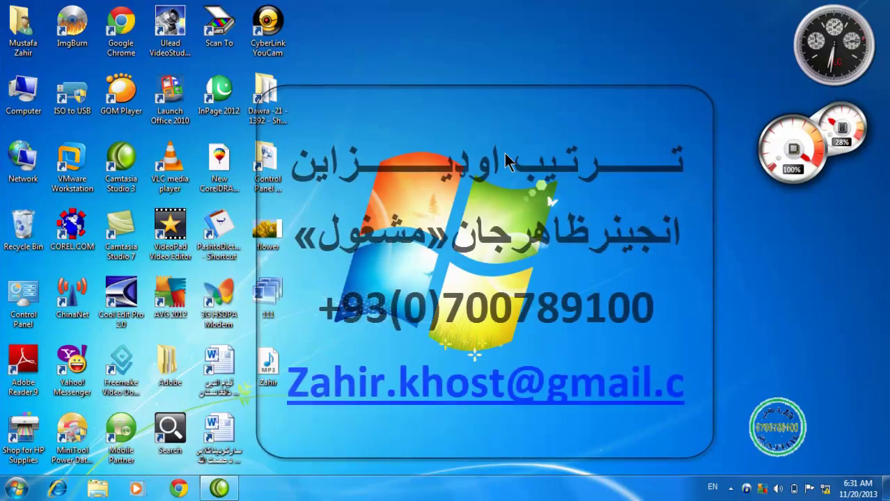